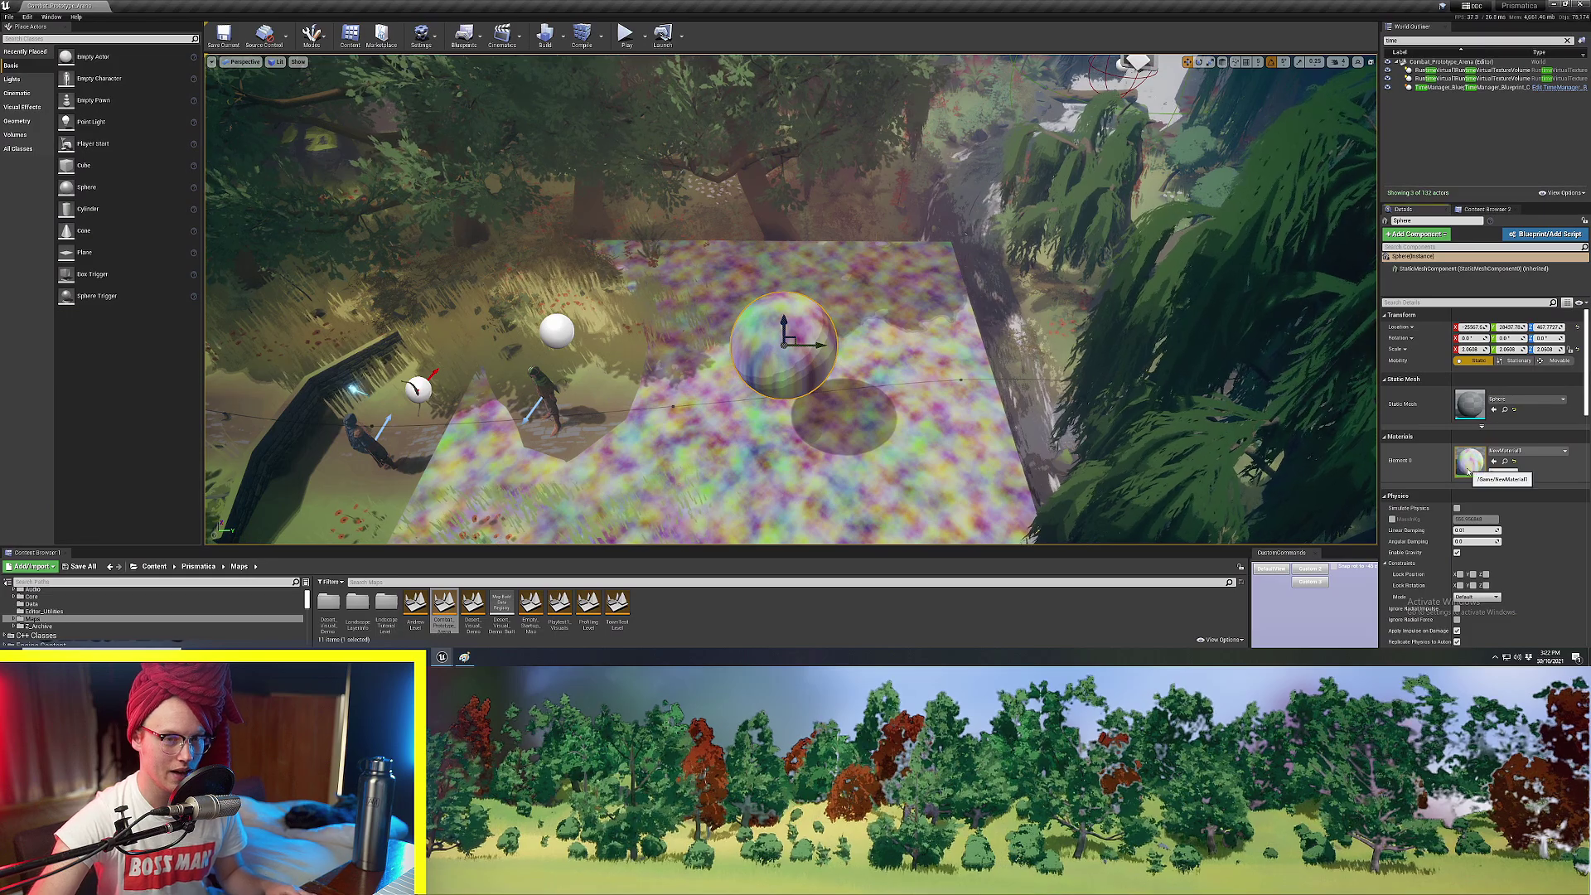
Open the selected sphere's material in a maximized editor and reposition the ObjectPivotPoint node above Absolute World Position.
{"action": "double_click", "coordinate": [1470, 463]}
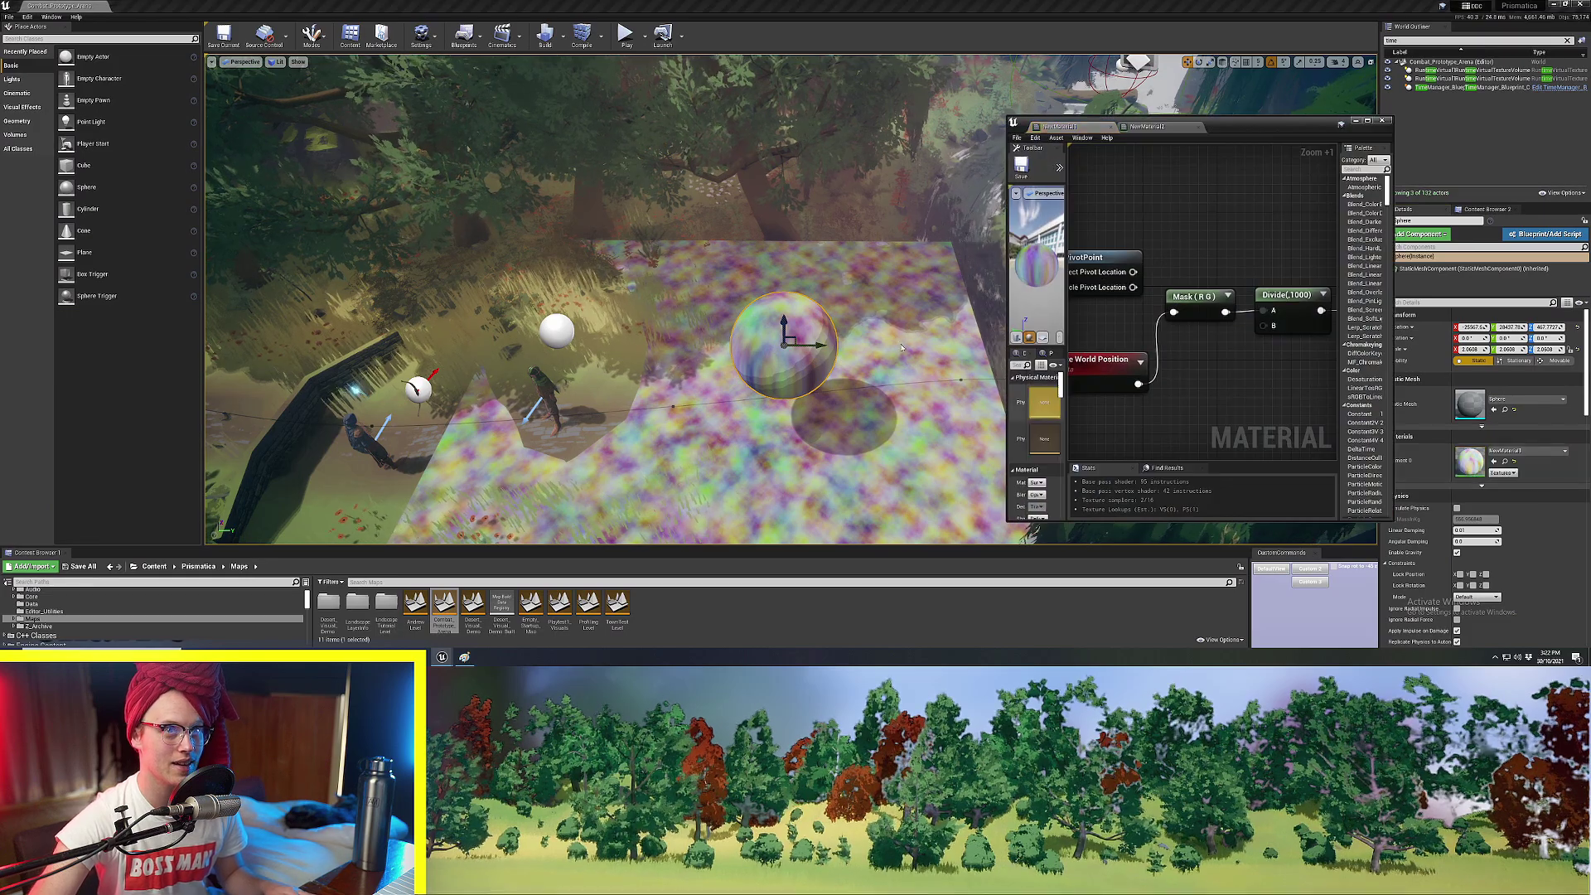
{"action": "double_click", "coordinate": [1243, 131]}
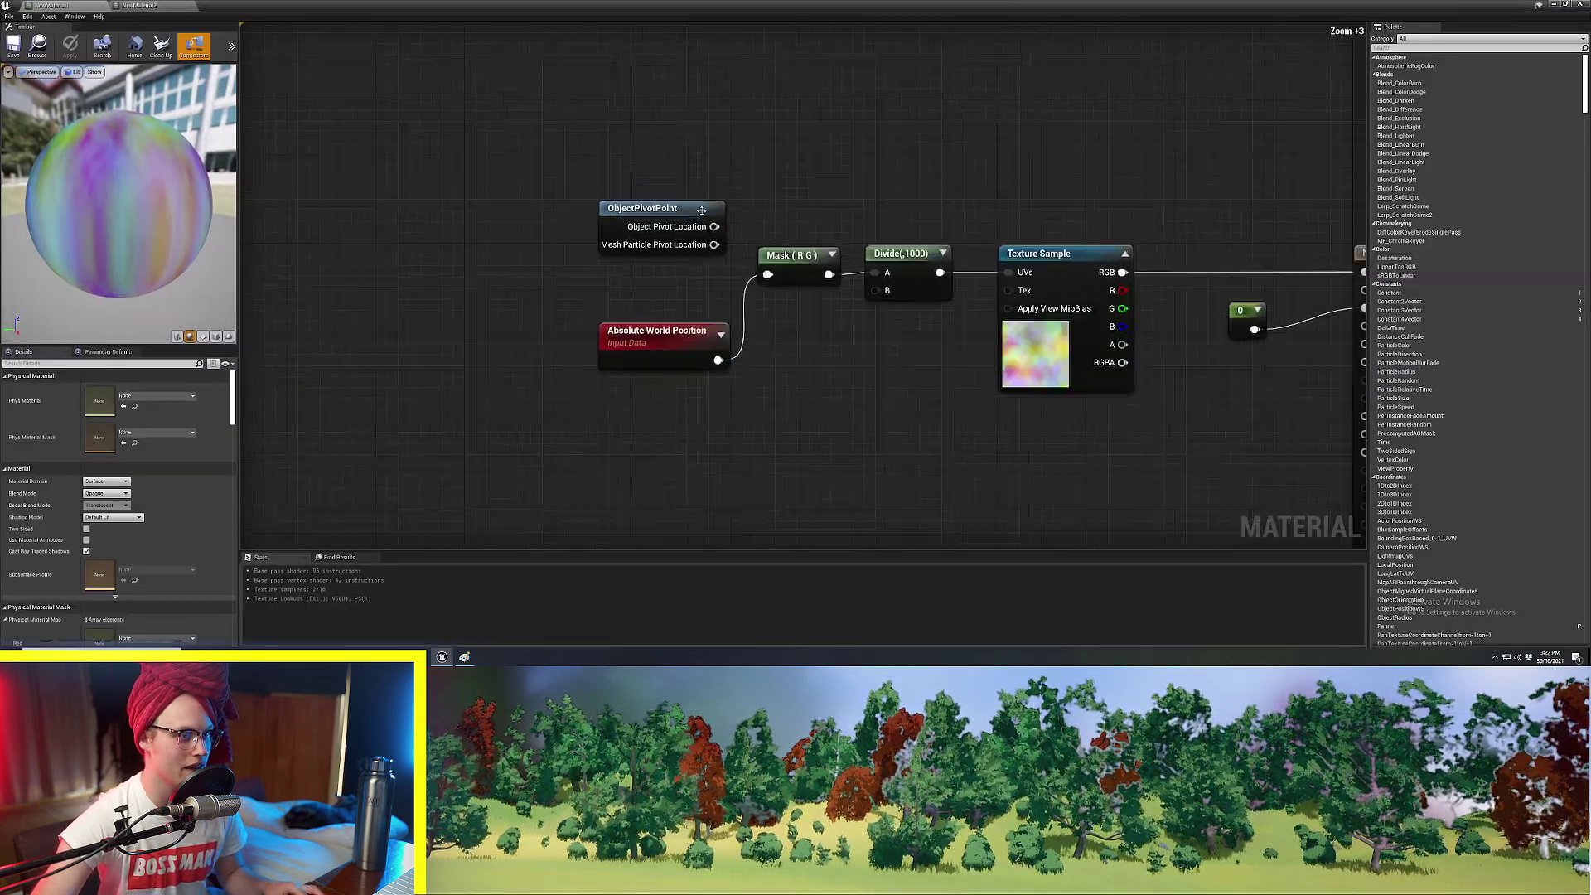
{"action": "scroll", "coordinate": [679, 155], "scroll_direction": "up", "scroll_amount": 6}
{"action": "left_click_drag", "start_coordinate": [680, 155], "coordinate": [664, 207]}
{"action": "left_click", "coordinate": [485, 382]}
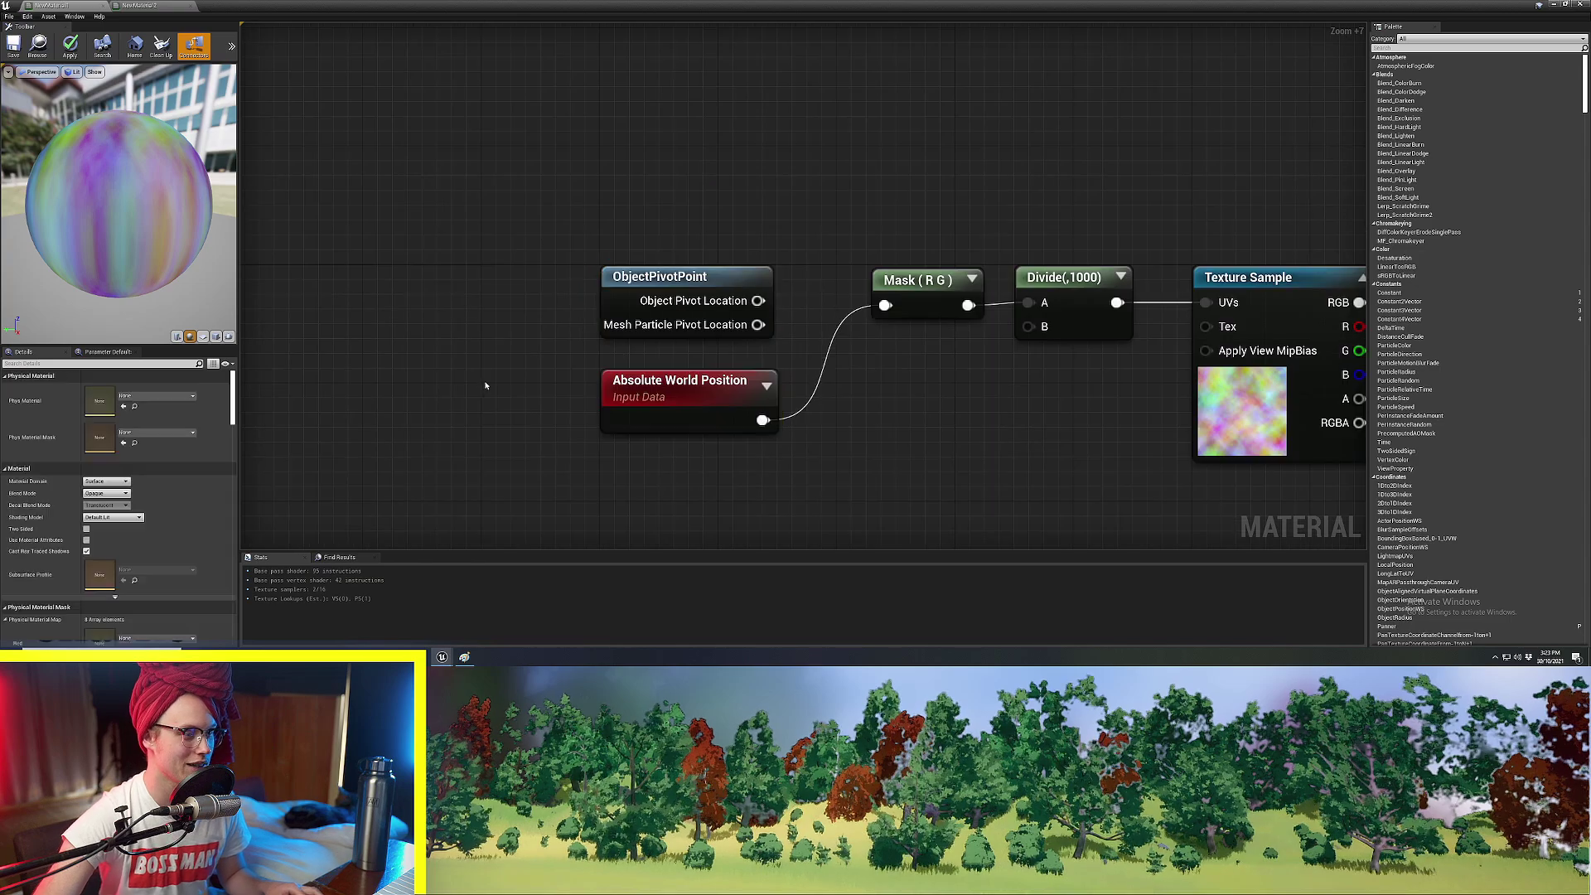
Open the ObjectPivotPoint material function to view its internal node graph.
{"action": "right_click_drag", "start_coordinate": [481, 379], "coordinate": [343, 350]}
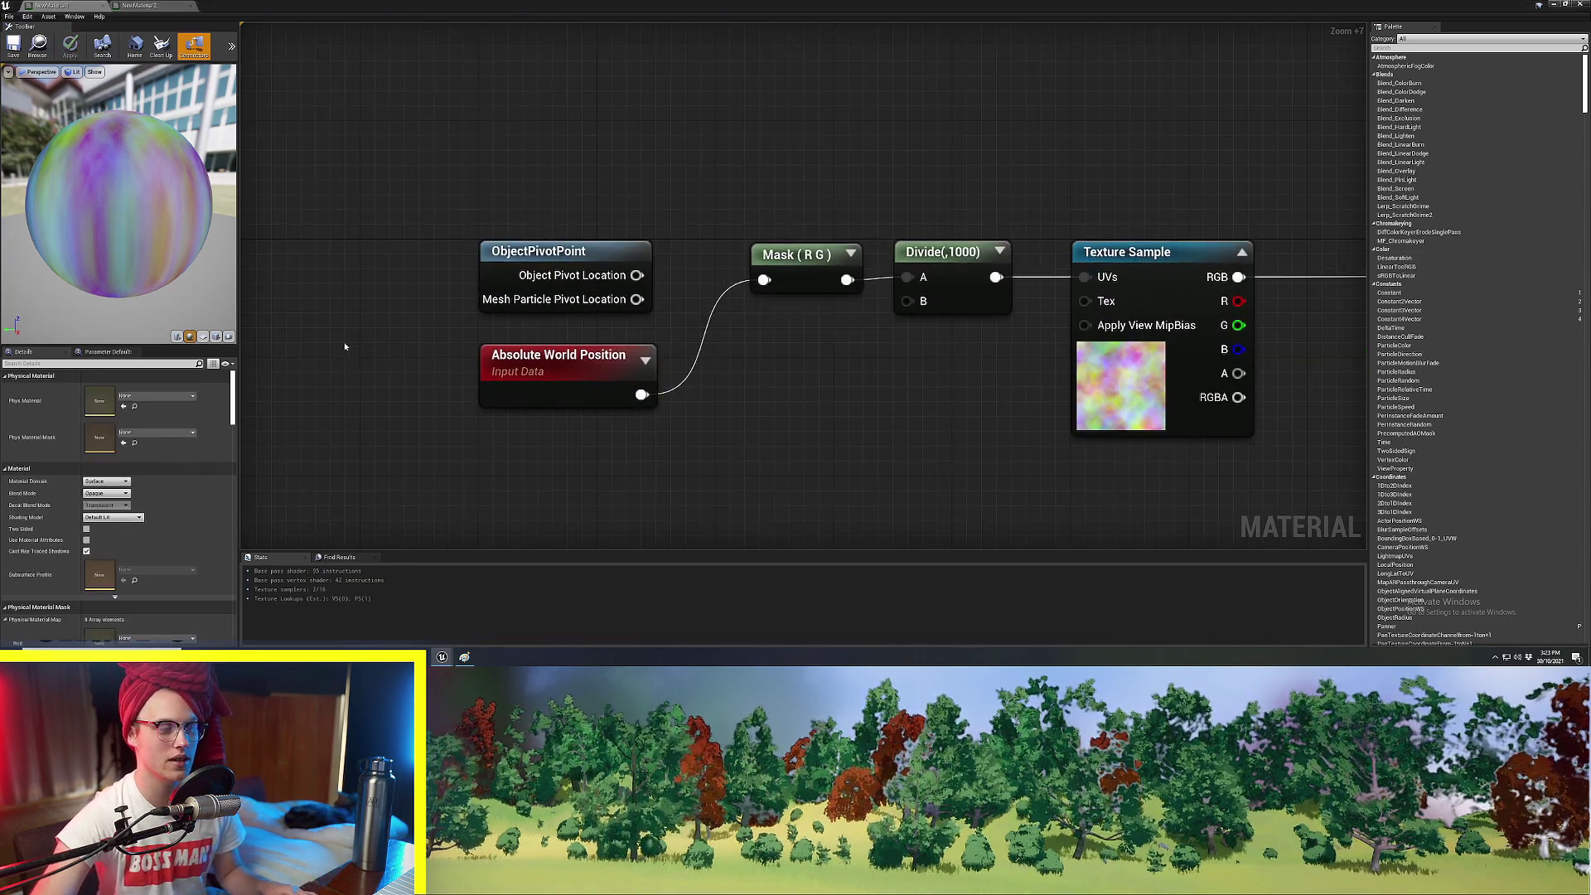
{"action": "right_click_drag", "start_coordinate": [438, 335], "coordinate": [568, 296]}
{"action": "mouse_move", "coordinate": [696, 214]}
{"action": "left_mouse_down"}
{"action": "mouse_move", "coordinate": [888, 137]}
{"action": "mouse_move", "coordinate": [690, 222]}
{"action": "mouse_move", "coordinate": [683, 206]}
{"action": "left_mouse_up"}
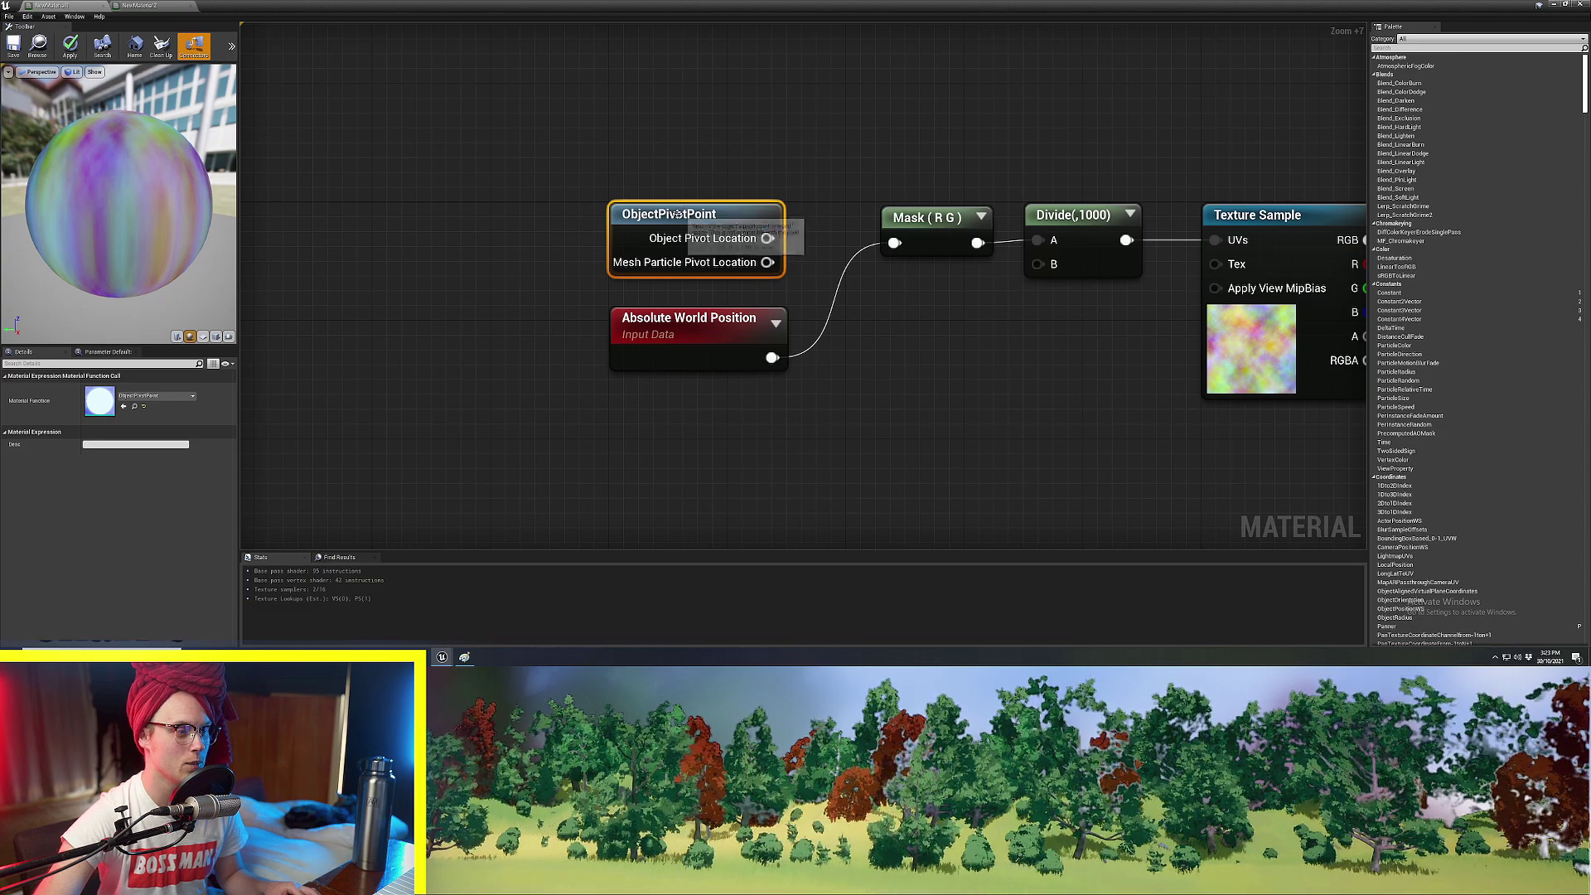
{"action": "right_click_drag", "start_coordinate": [677, 214], "coordinate": [704, 231]}
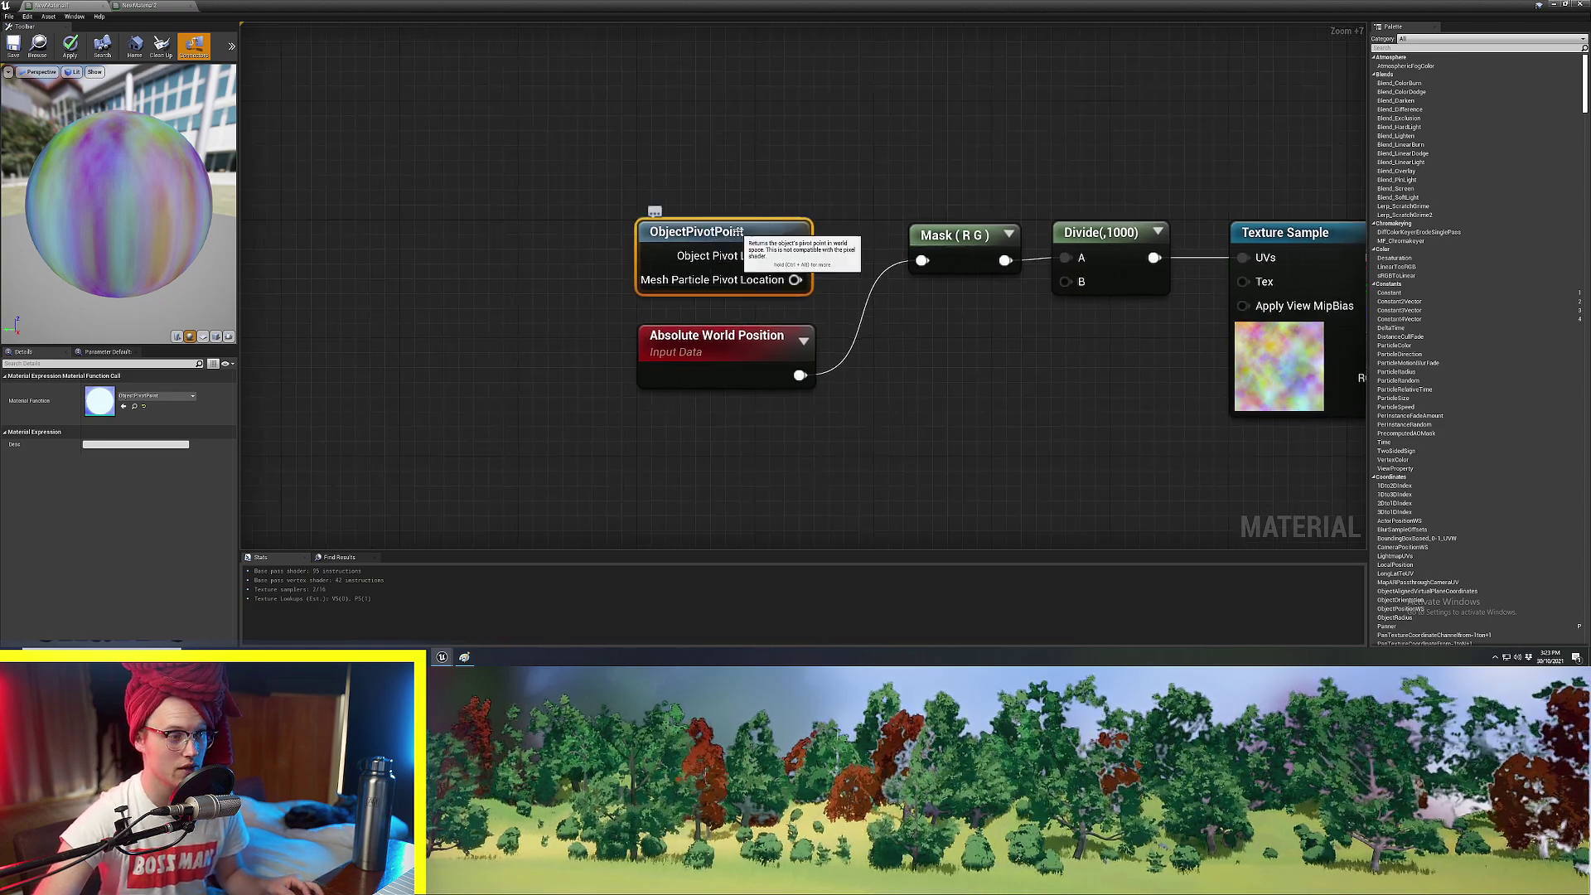
{"action": "double_click", "coordinate": [713, 234]}
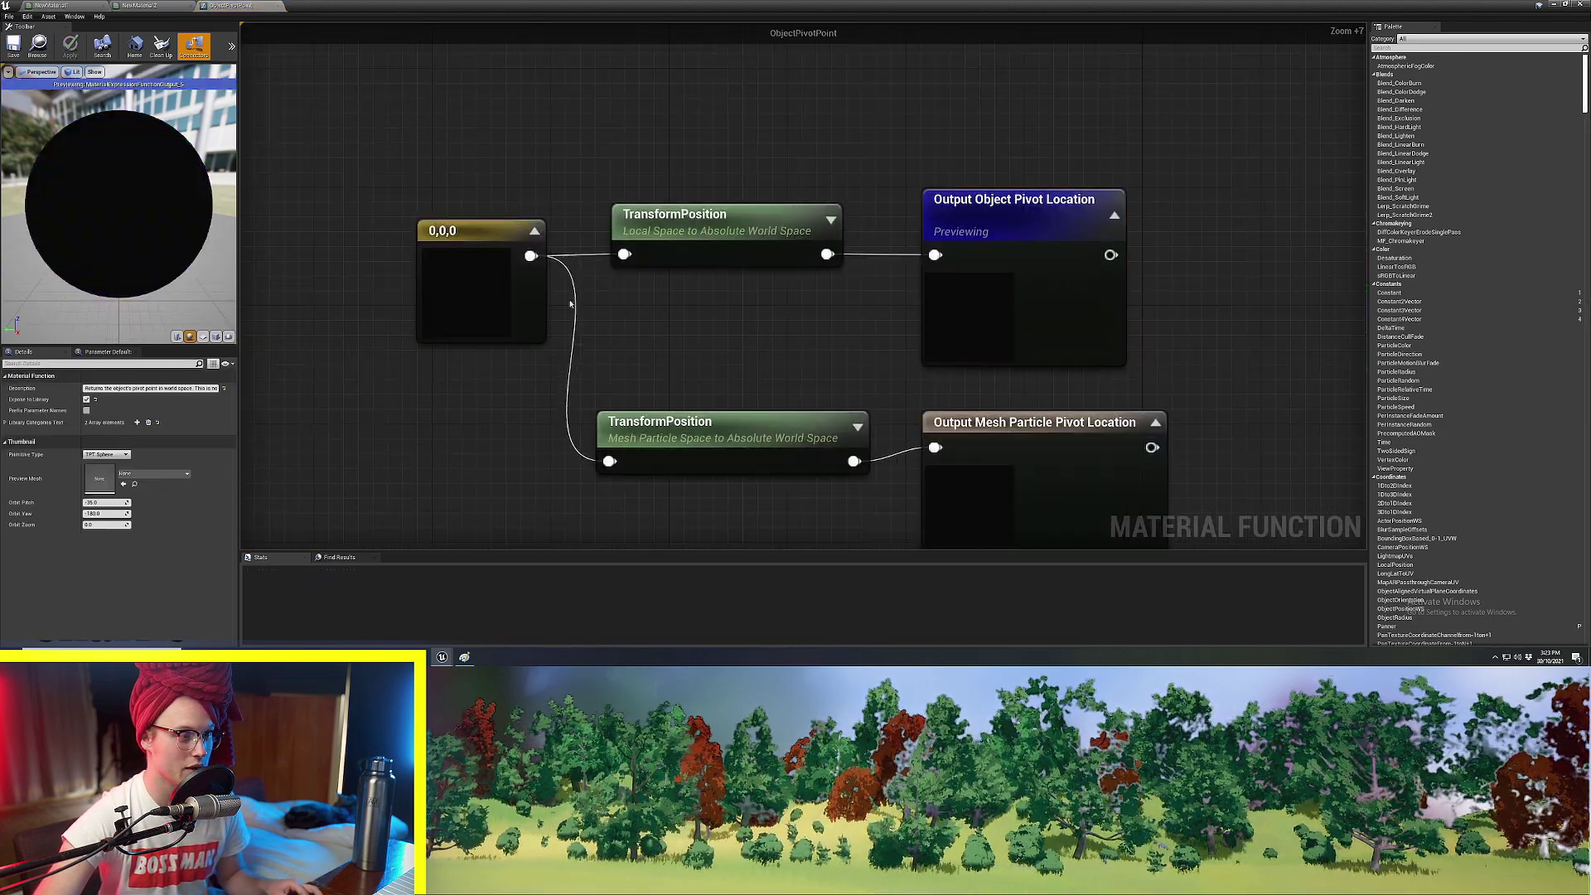
Reposition the 0,0,0 constant and the Local Space to Absolute World Space TransformPosition node in the function graph.
{"action": "left_click_drag", "start_coordinate": [452, 274], "coordinate": [408, 243]}
{"action": "left_click_drag", "start_coordinate": [632, 235], "coordinate": [614, 206]}
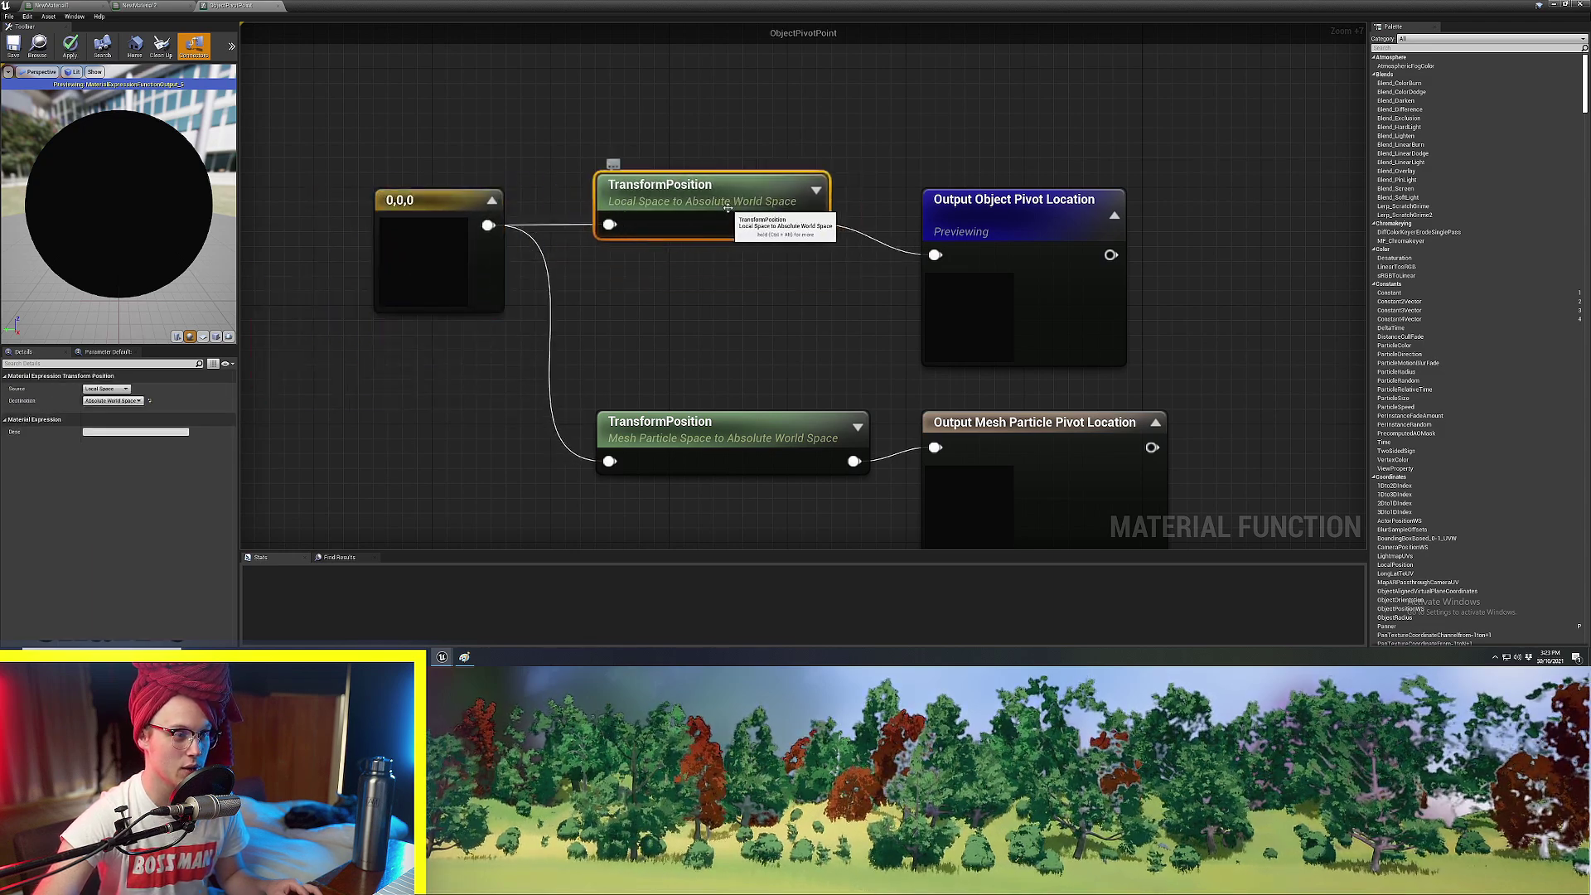
{"action": "left_click_drag", "start_coordinate": [767, 226], "coordinate": [796, 271]}
{"action": "left_click", "coordinate": [742, 348]}
Switch to Paint, sketch trial strokes beside and around the sphere drawing, and undo them.
{"action": "left_click", "coordinate": [464, 657]}
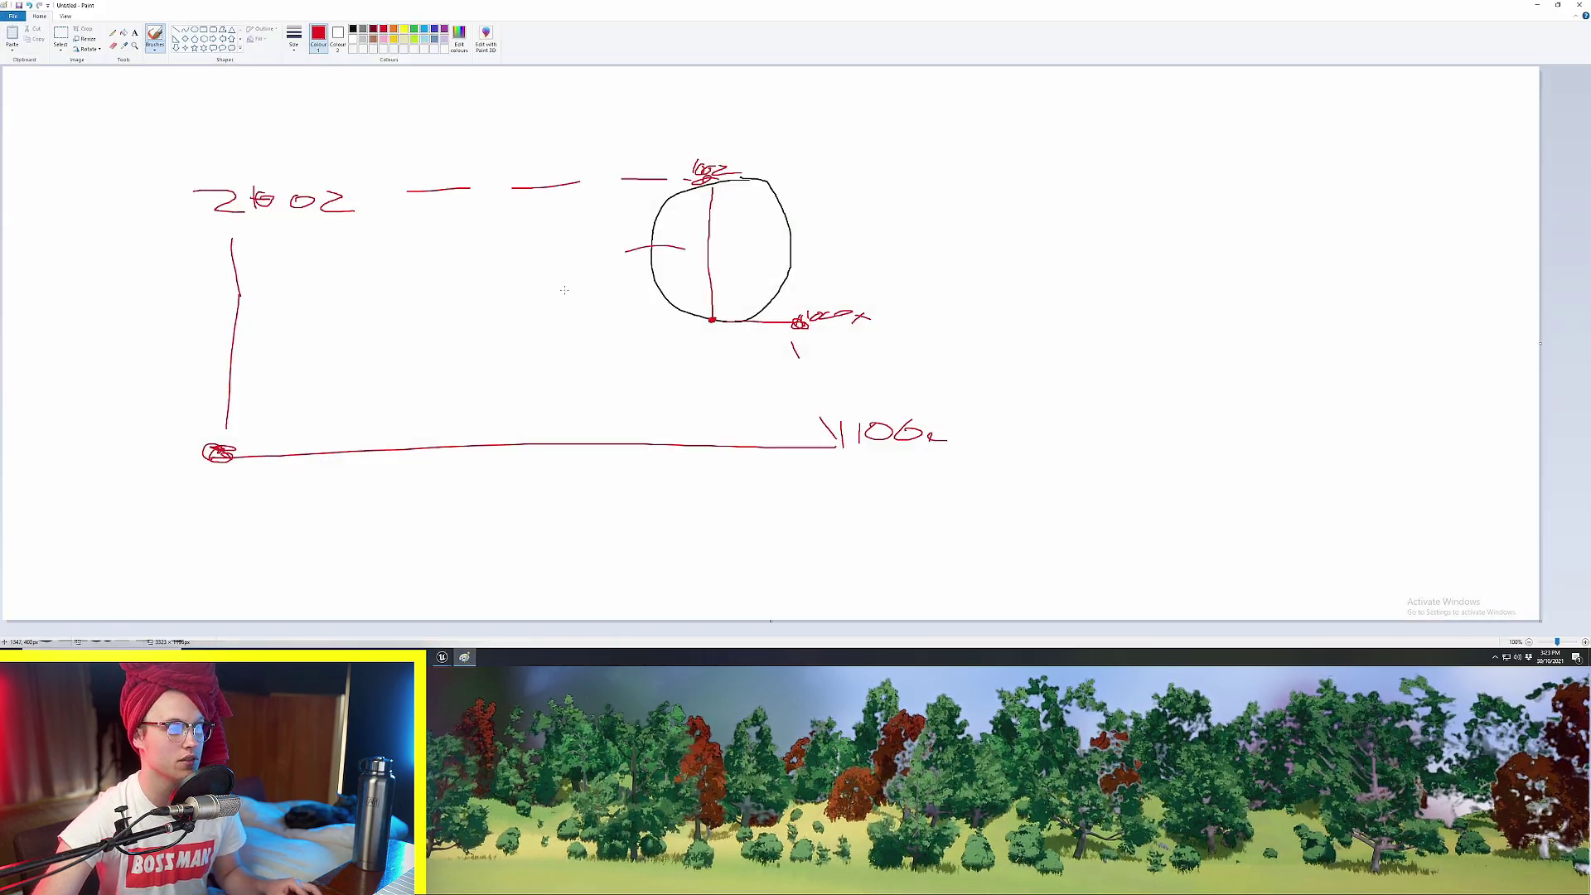
{"action": "mouse_move", "coordinate": [564, 328]}
{"action": "left_mouse_down"}
{"action": "mouse_move", "coordinate": [932, 218]}
{"action": "mouse_move", "coordinate": [592, 274]}
{"action": "left_mouse_up"}
{"action": "key", "text": "ctrl+z"}
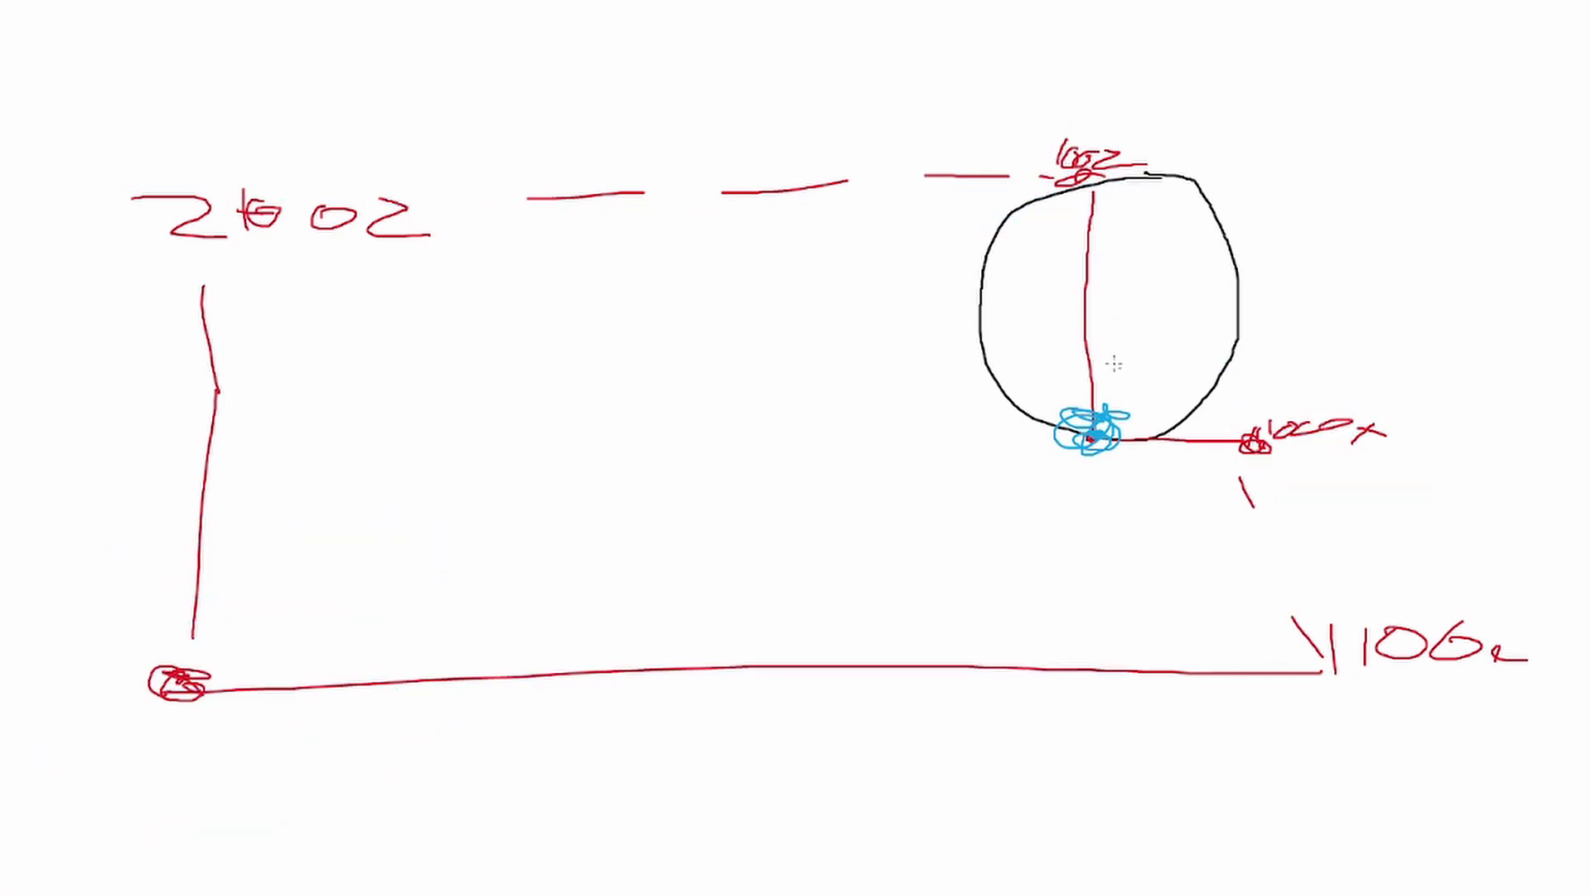
{"action": "left_click_drag", "start_coordinate": [1012, 101], "coordinate": [1325, 326]}
{"action": "key", "text": "ctrl+z"}
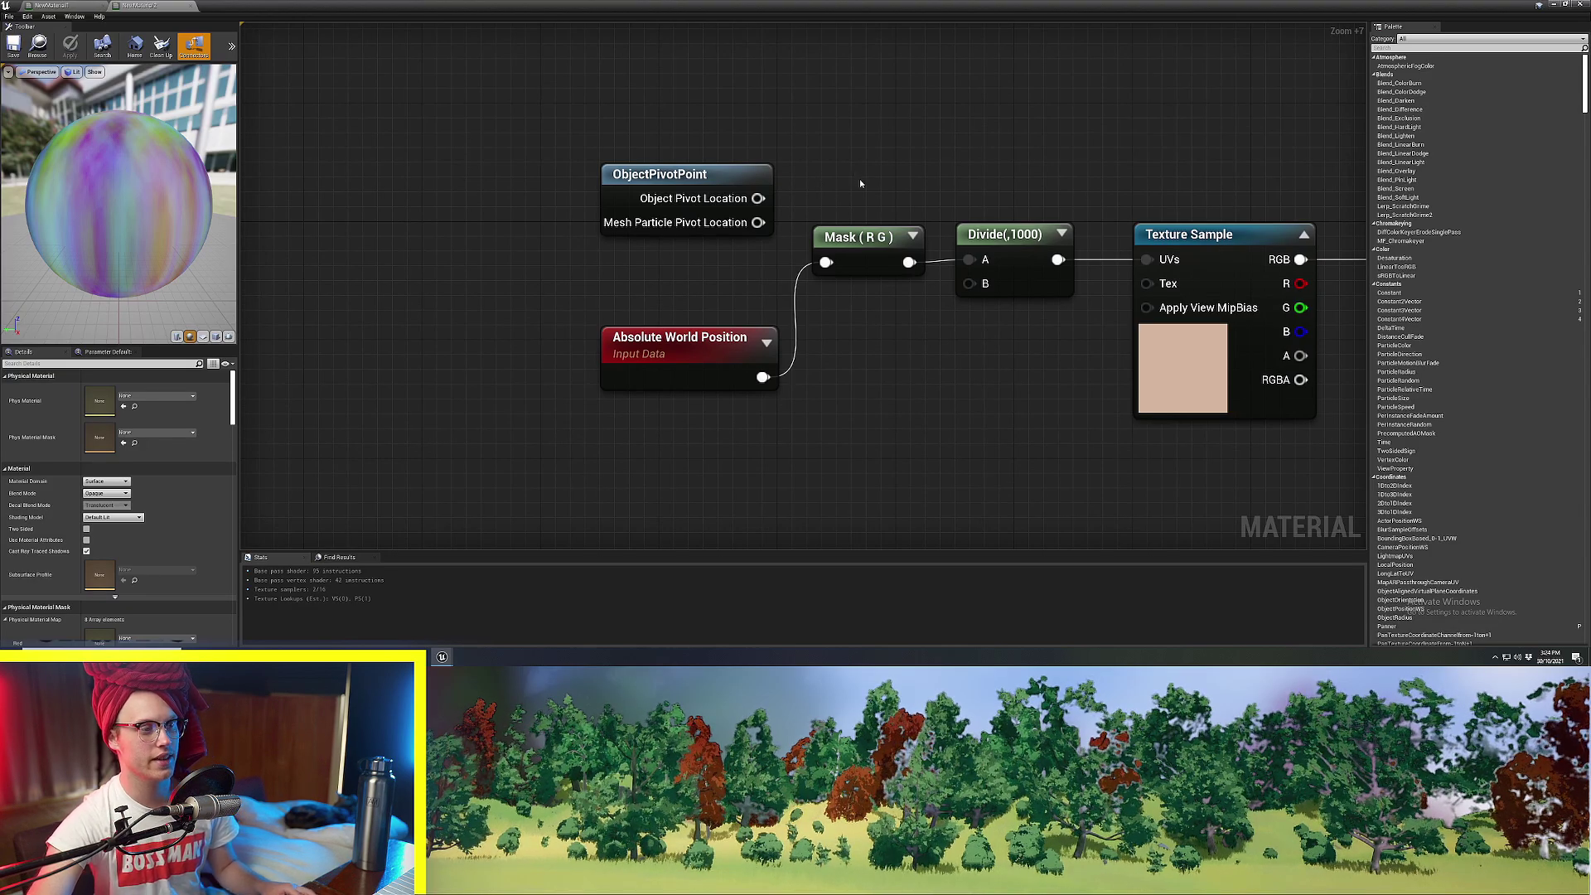
Restore the material editor to a smaller window and place it beside the sphere in the level viewport.
{"action": "right_click_drag", "start_coordinate": [860, 183], "coordinate": [826, 185]}
{"action": "left_click", "coordinate": [1565, 5]}
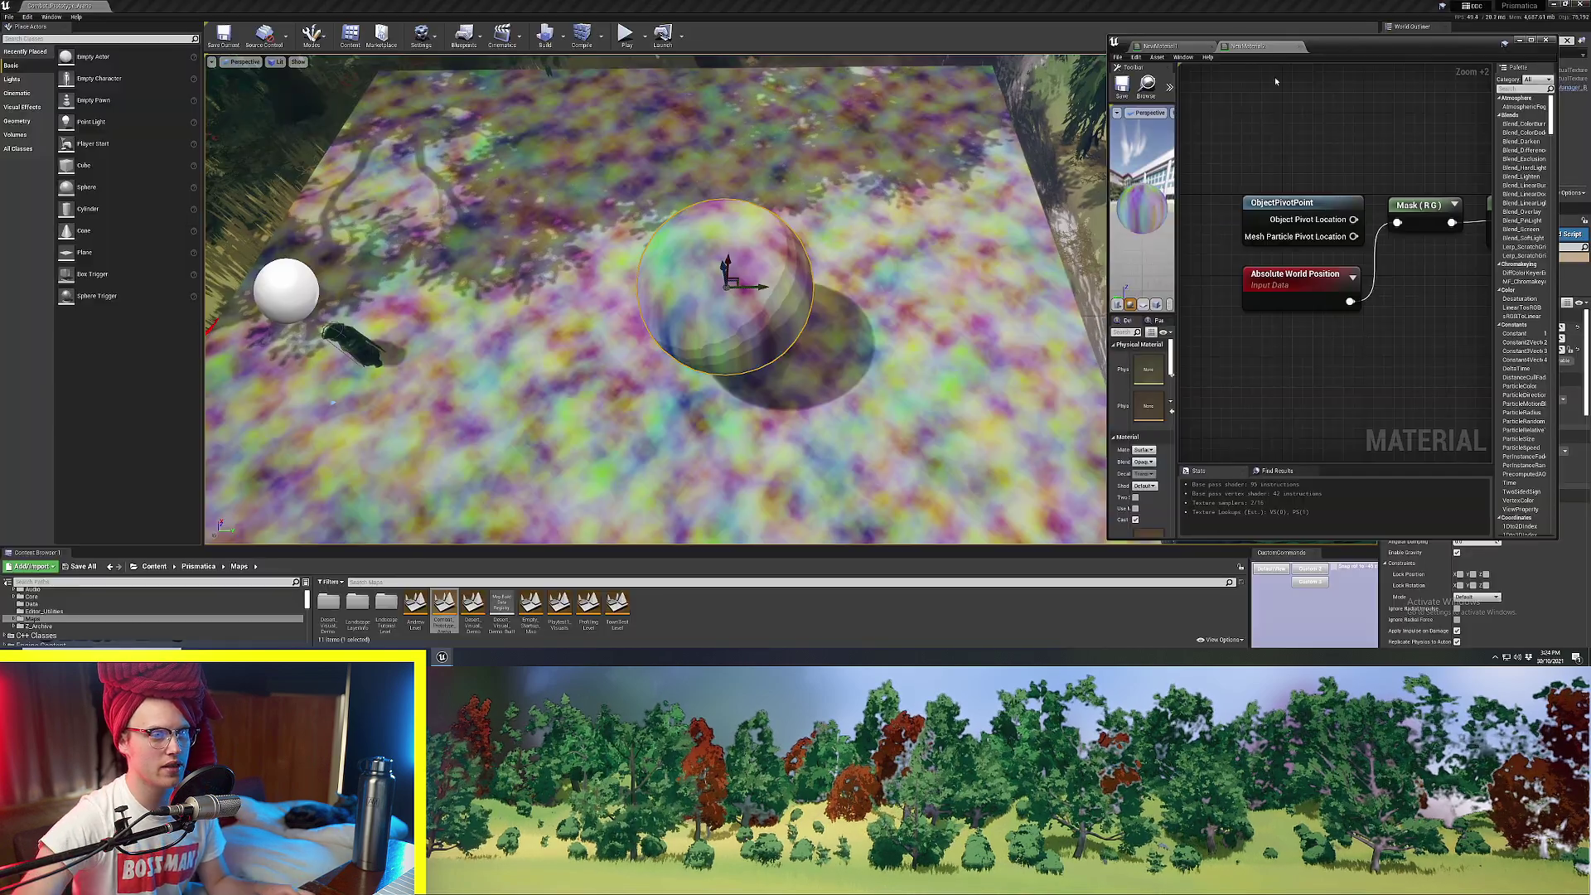
{"action": "left_click_drag", "start_coordinate": [1354, 52], "coordinate": [1372, 39]}
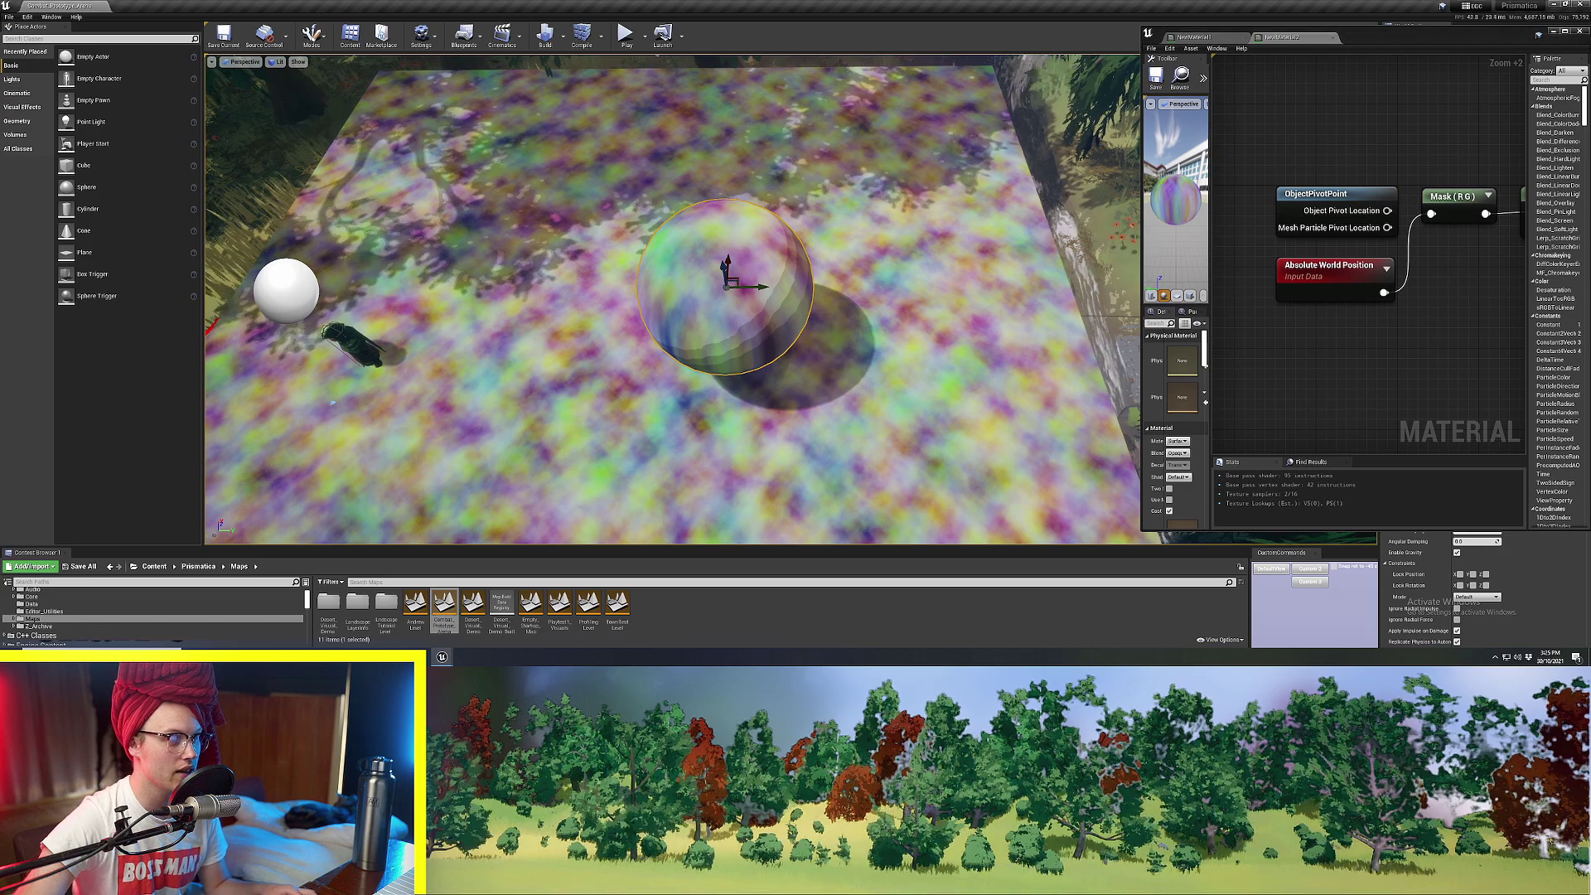
{"action": "scroll", "coordinate": [853, 305], "scroll_direction": "down", "scroll_amount": 4}
{"action": "scroll", "coordinate": [756, 317], "scroll_direction": "up", "scroll_amount": 5}
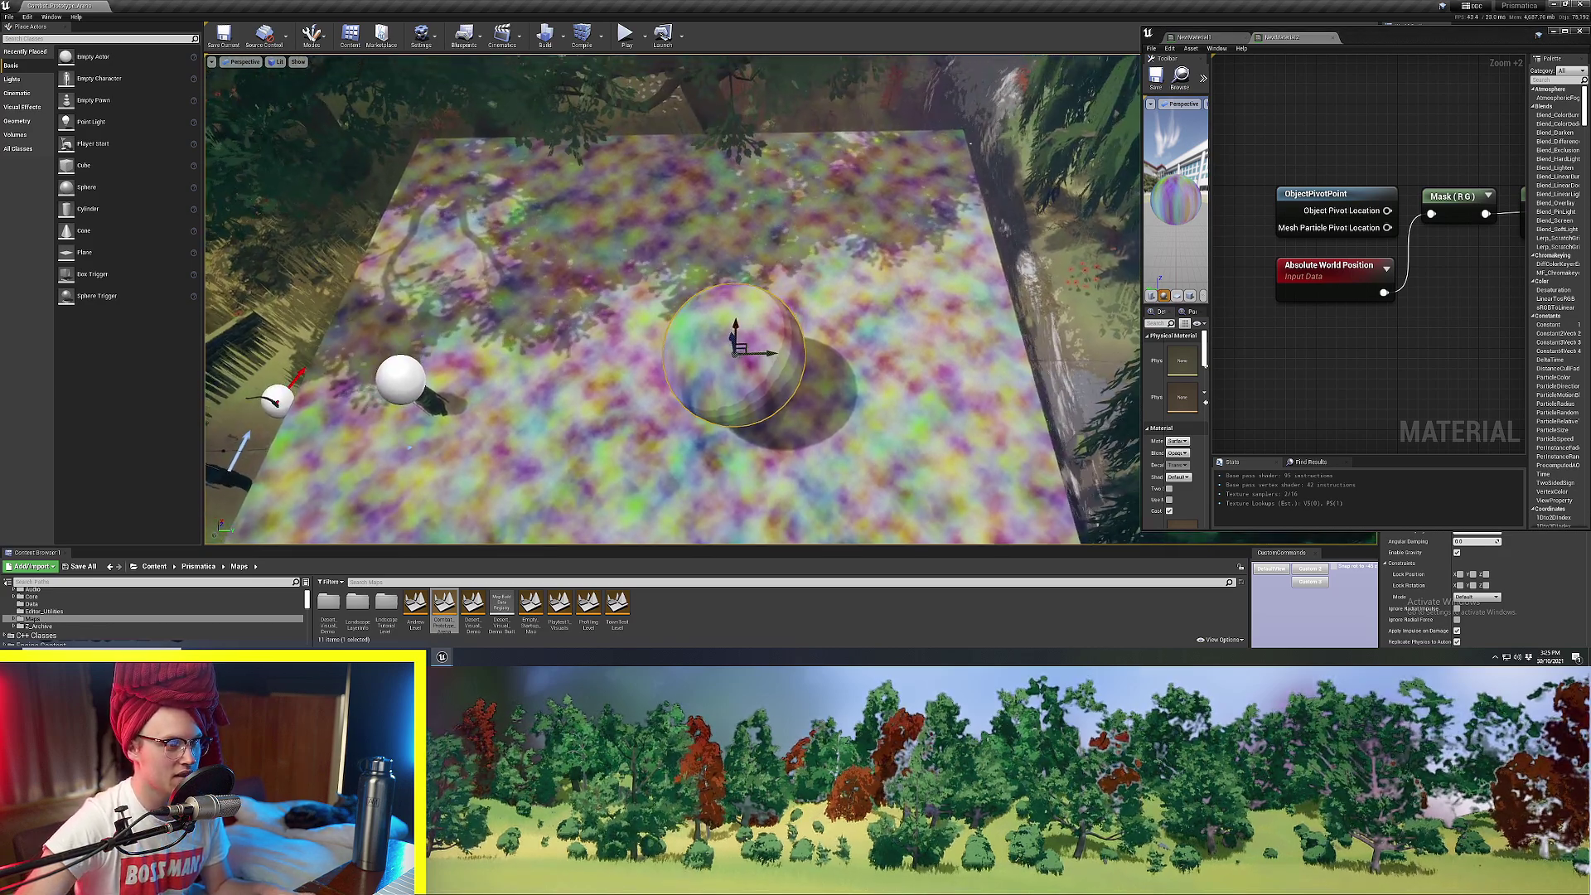
Scale the sphere down and slide it across the textured plane.
{"action": "left_click", "coordinate": [1326, 194]}
{"action": "right_click_drag", "start_coordinate": [729, 264], "coordinate": [729, 264]}
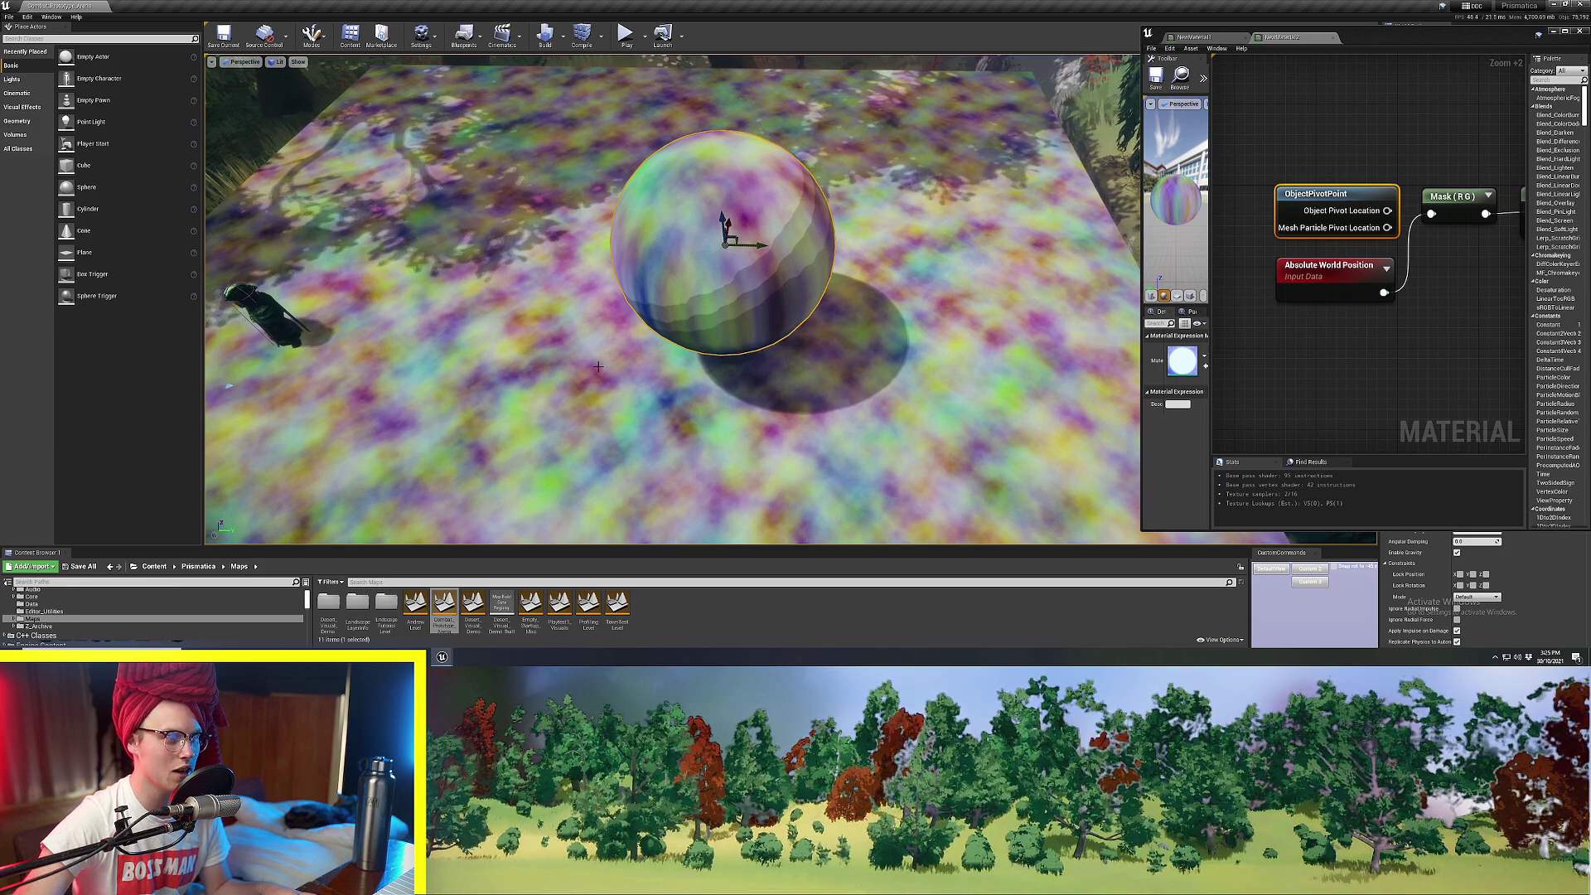
{"action": "scroll", "coordinate": [727, 282], "scroll_direction": "up", "scroll_amount": 4}
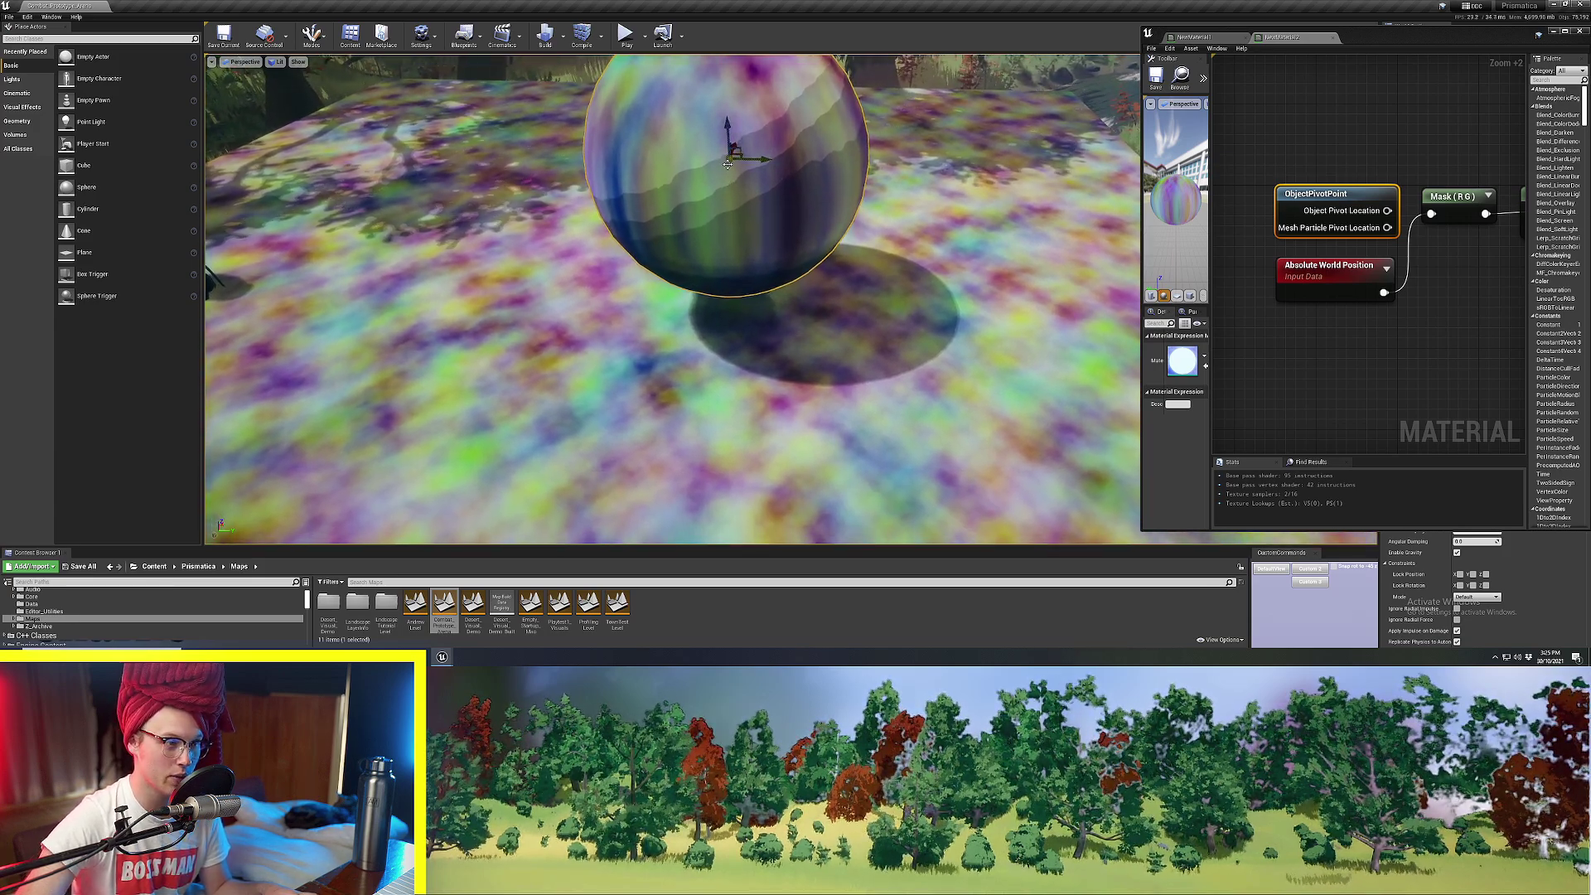
{"action": "scroll", "coordinate": [728, 171], "scroll_direction": "down", "scroll_amount": 5}
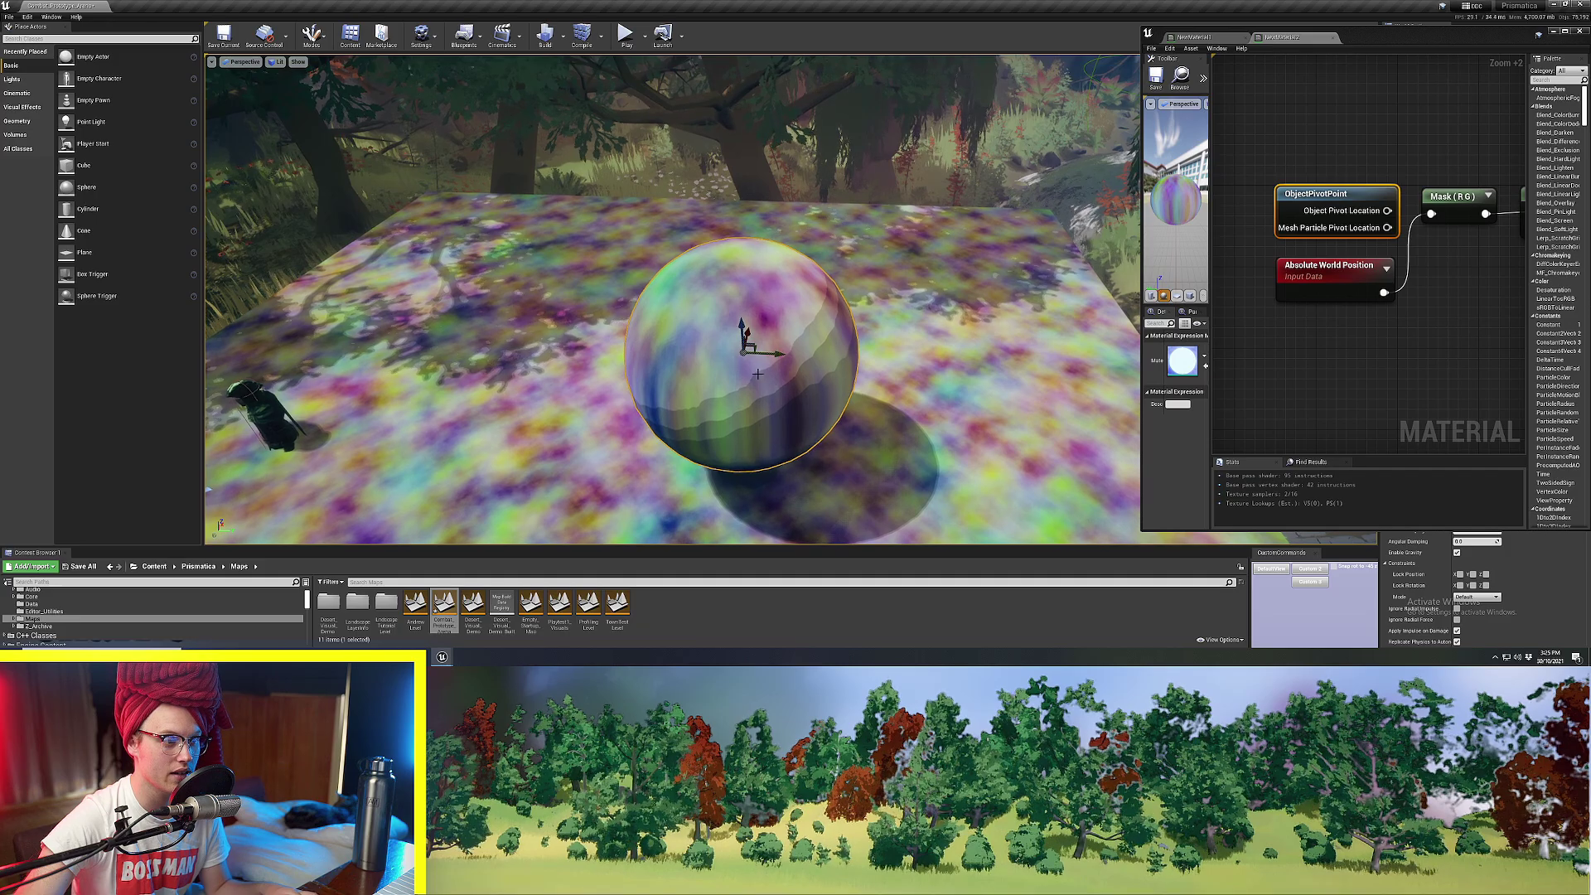
{"action": "right_click_drag", "start_coordinate": [759, 376], "coordinate": [783, 332]}
{"action": "left_click_drag", "start_coordinate": [783, 309], "coordinate": [824, 311], "text": "shift"}
{"action": "key", "text": "r"}
{"action": "scroll", "coordinate": [751, 306], "scroll_direction": "down", "scroll_amount": 5}
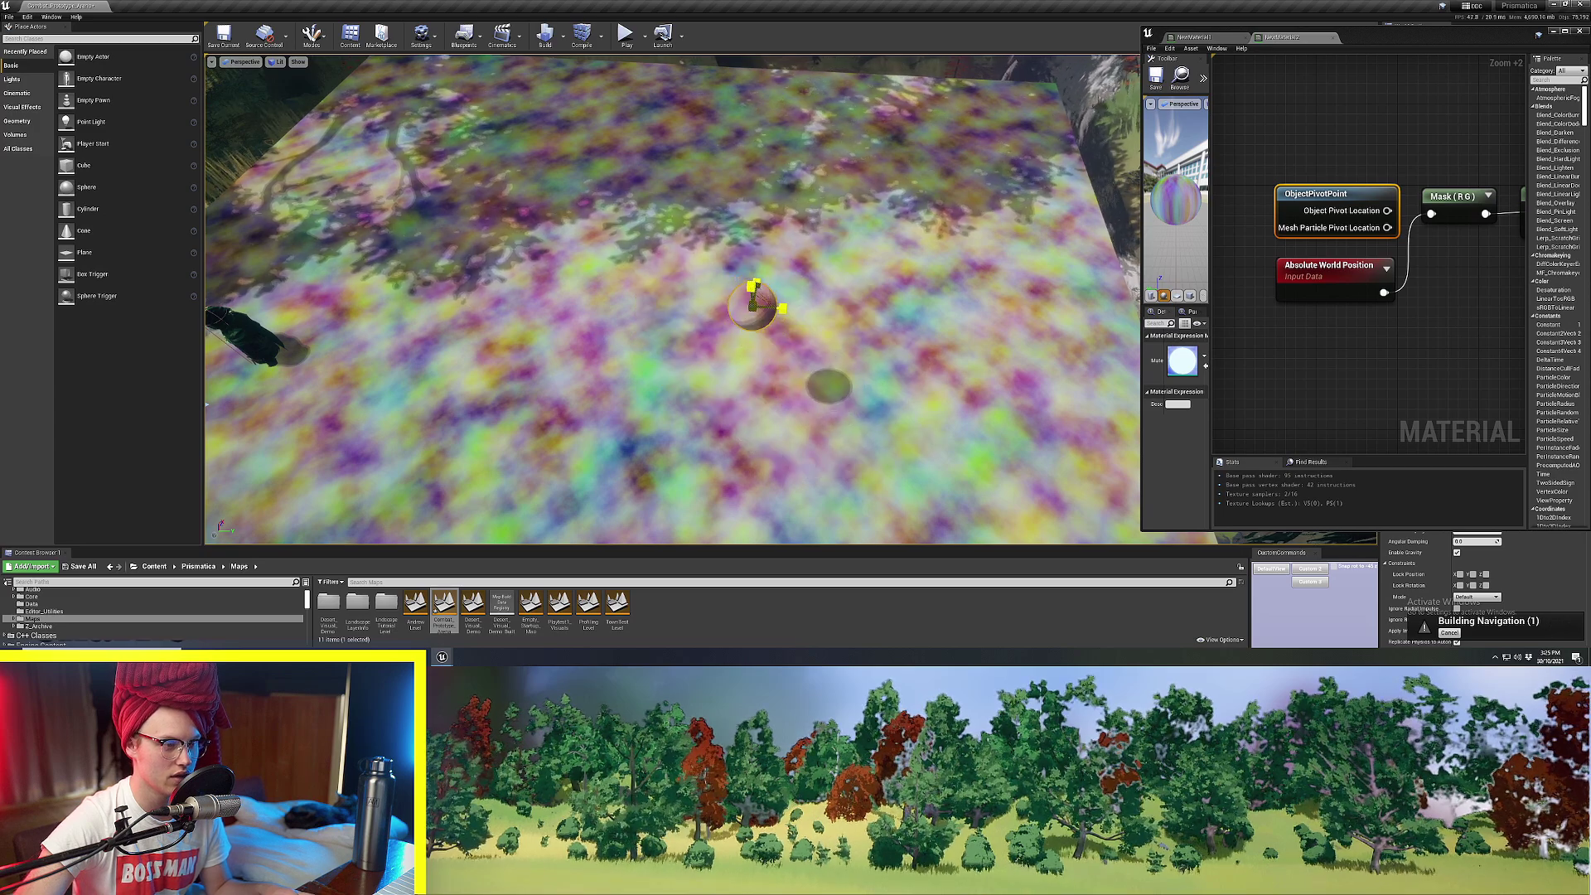
{"action": "scroll", "coordinate": [755, 311], "scroll_direction": "up", "scroll_amount": 5}
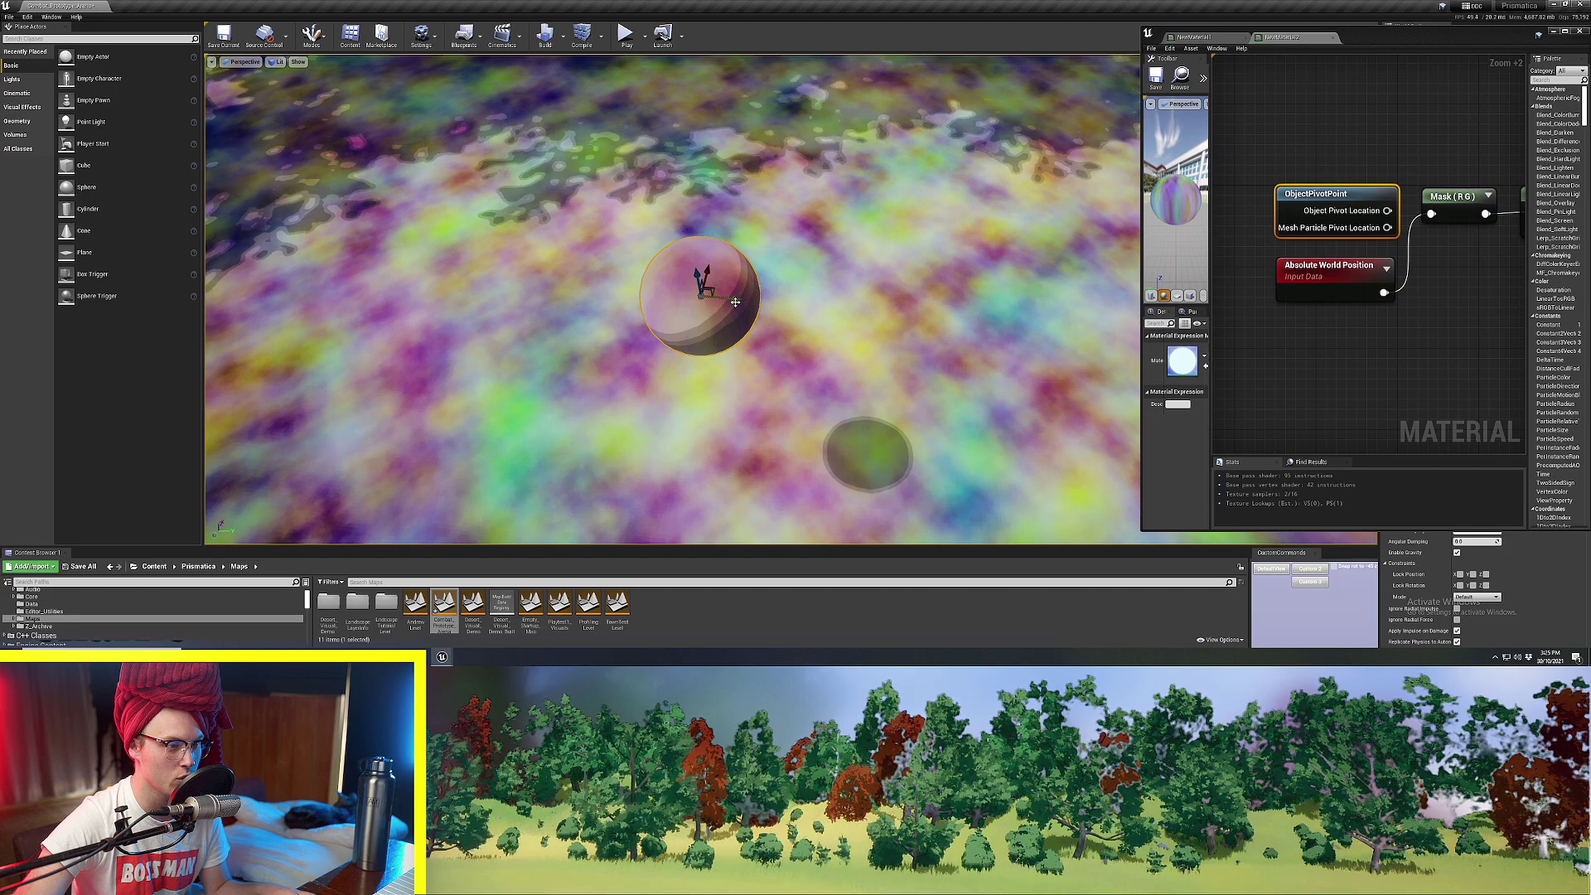
{"action": "left_click_drag", "start_coordinate": [736, 301], "coordinate": [1241, 308], "text": "shift"}
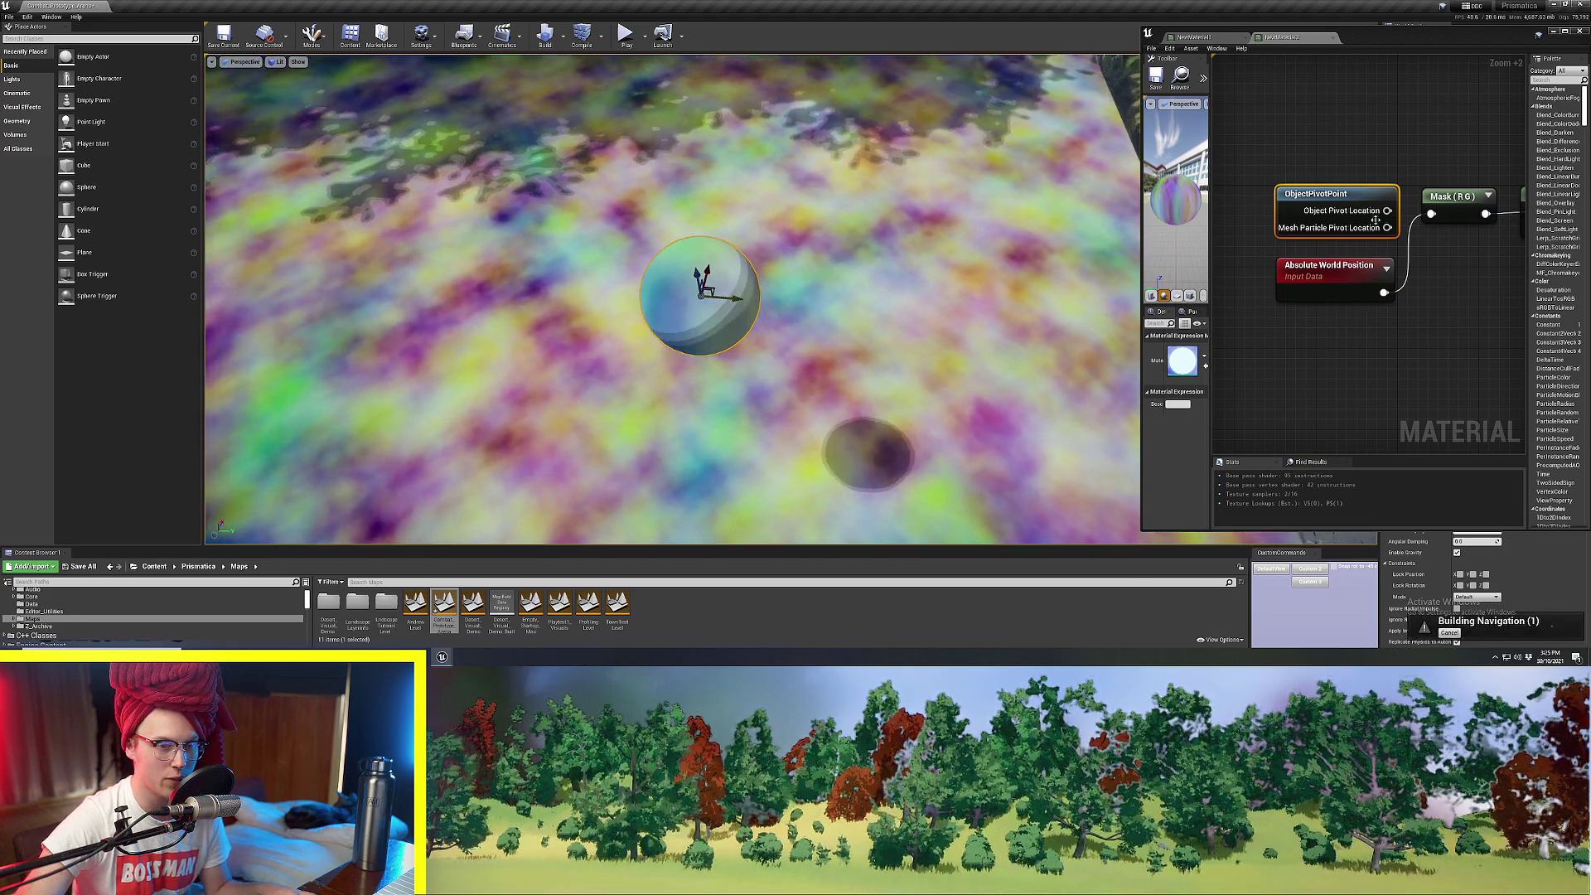
Feed Object Pivot Location into the Mask (R G) node of the sphere's material in place of Absolute World Position.
{"action": "left_click_drag", "start_coordinate": [1385, 211], "coordinate": [1440, 210]}
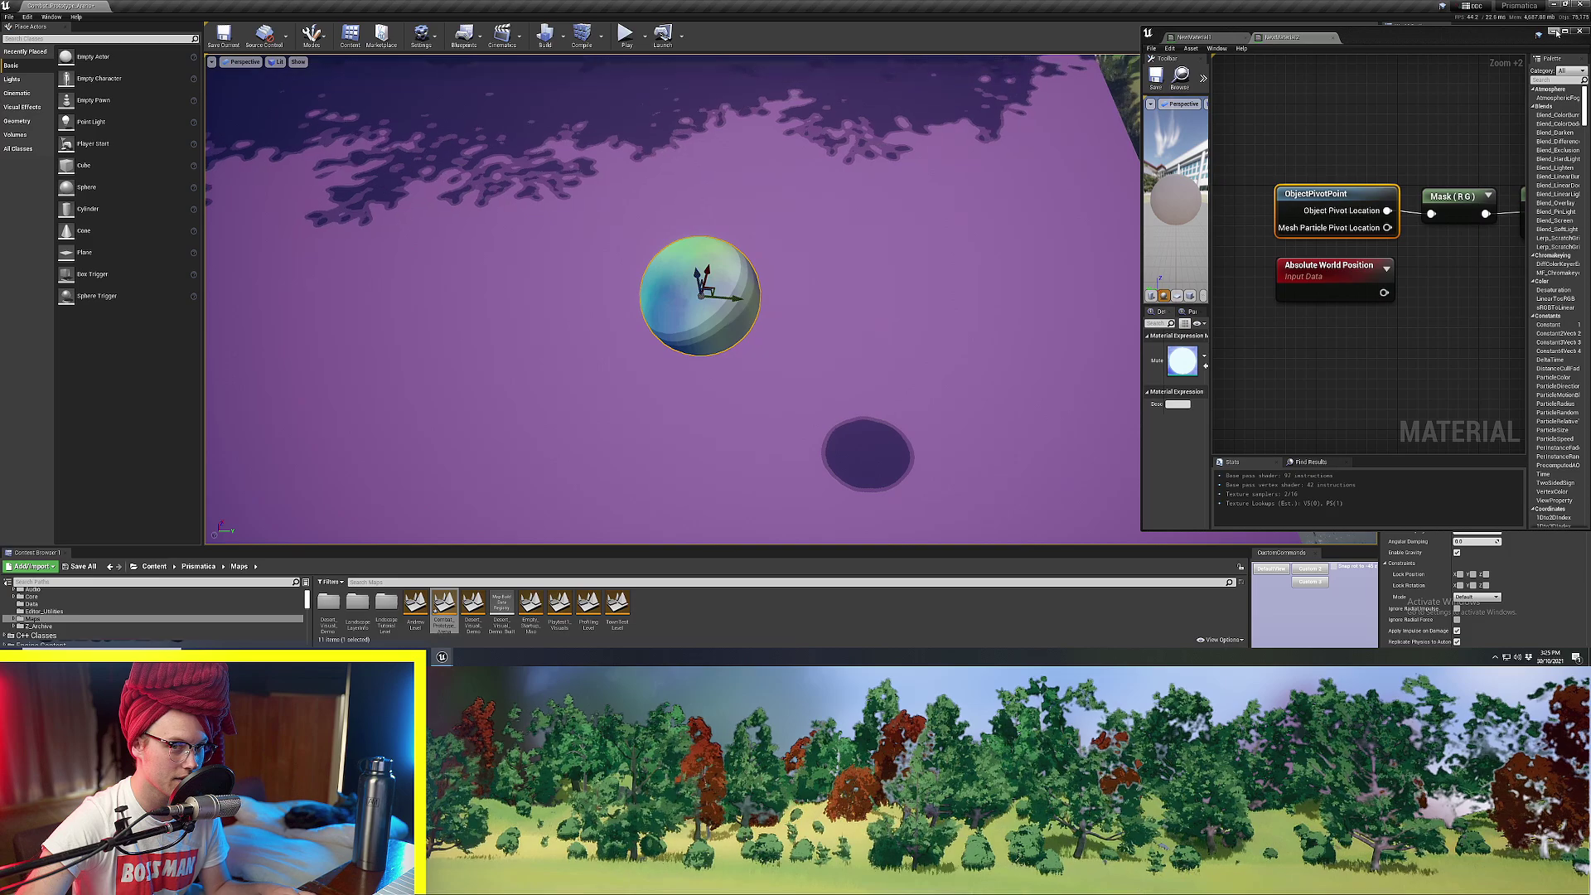
{"action": "left_click", "coordinate": [1553, 32]}
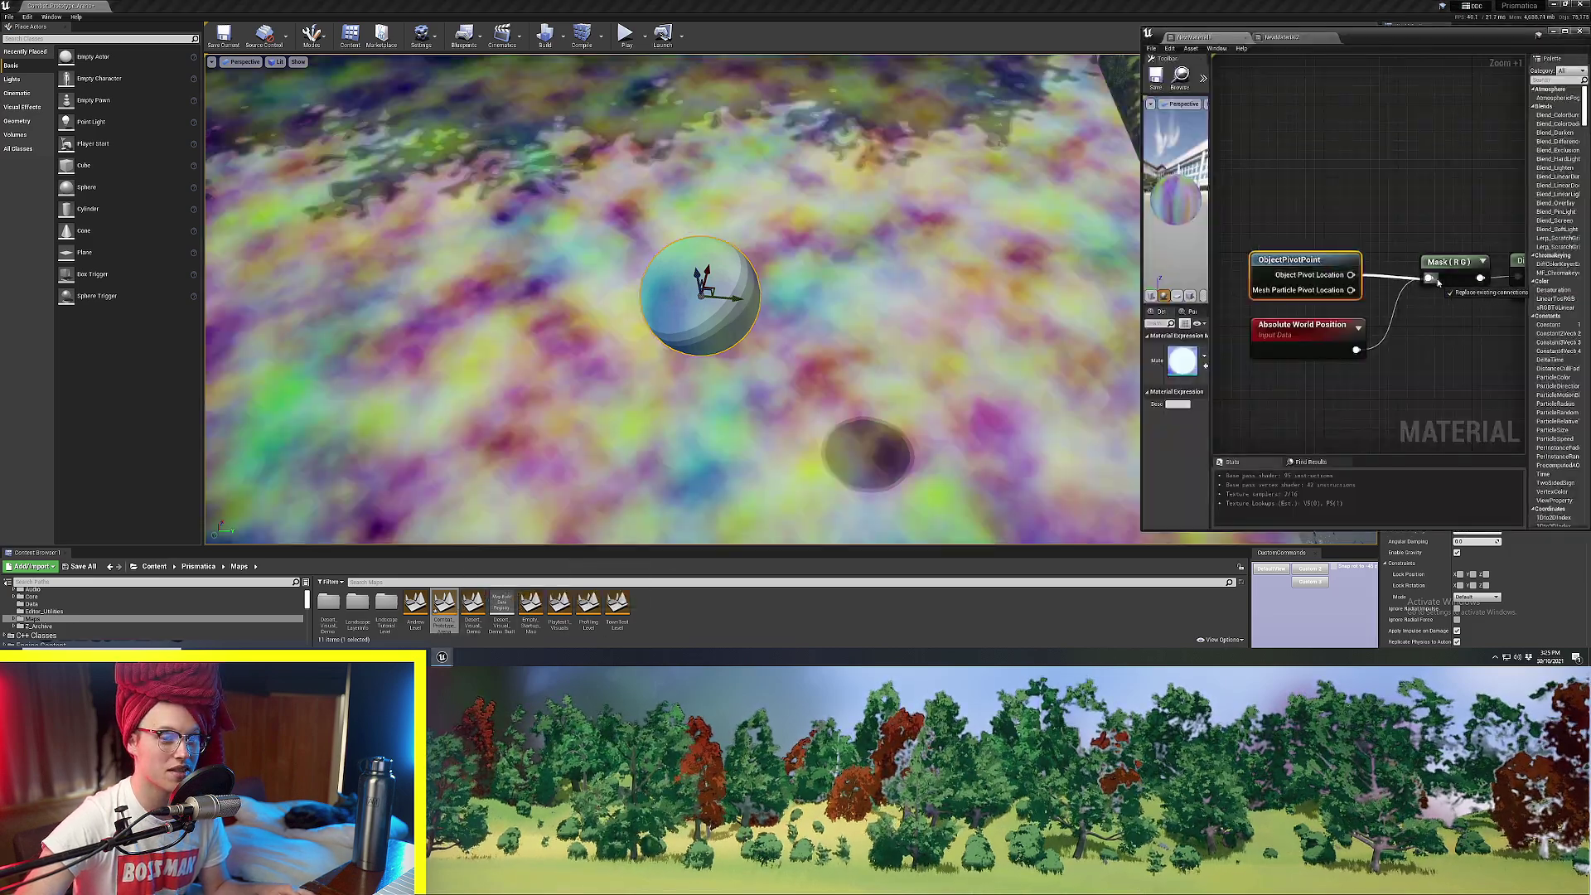
{"action": "left_click", "coordinate": [686, 336]}
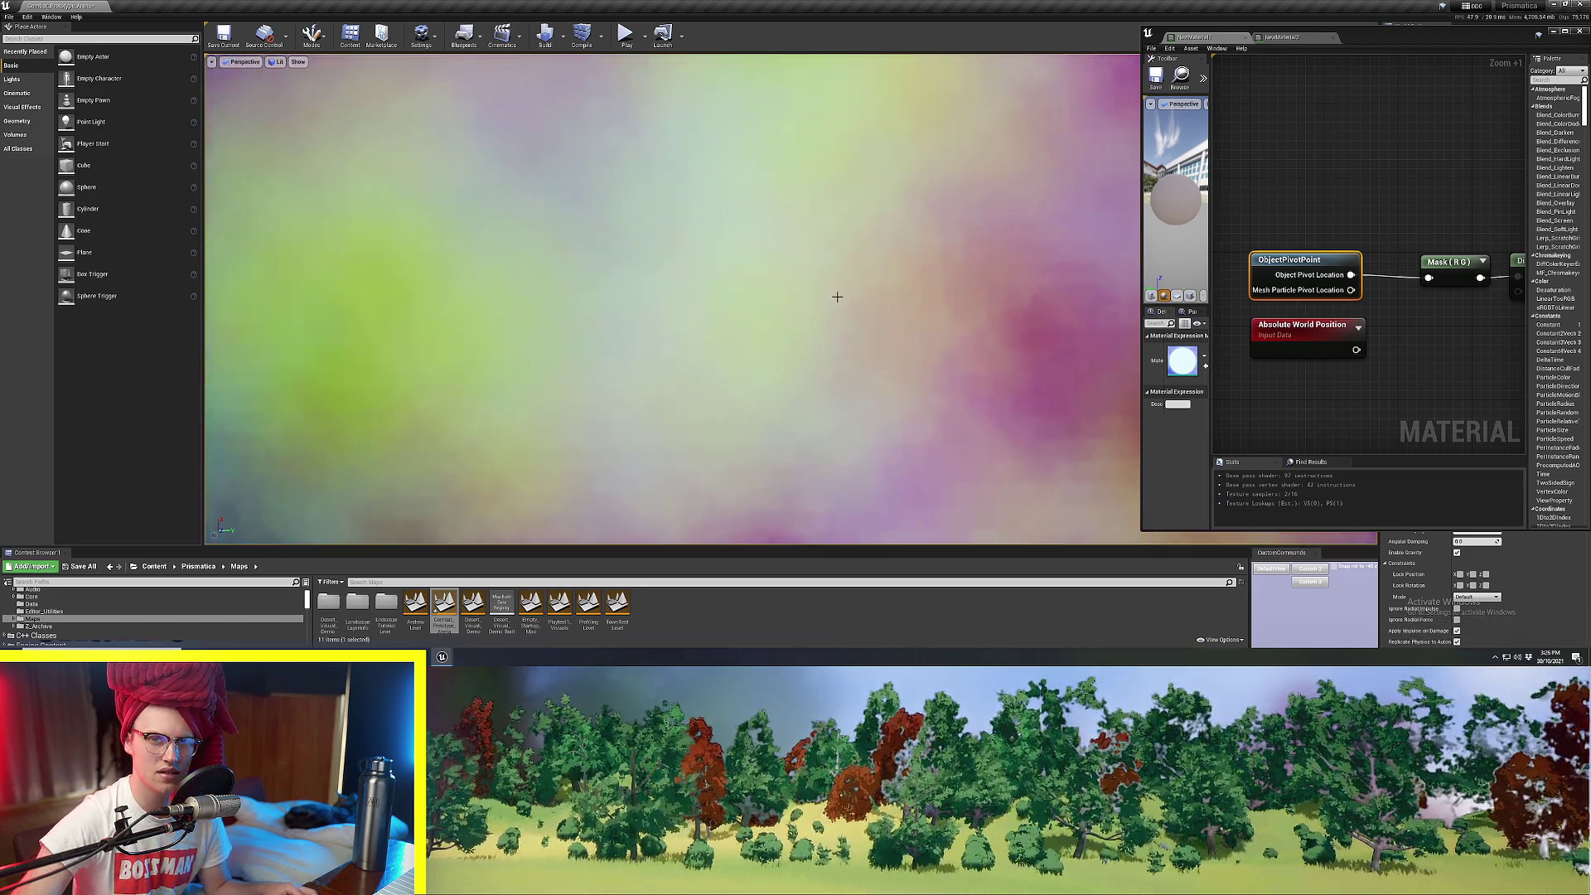
{"action": "scroll", "coordinate": [791, 300], "scroll_direction": "down", "scroll_amount": 4}
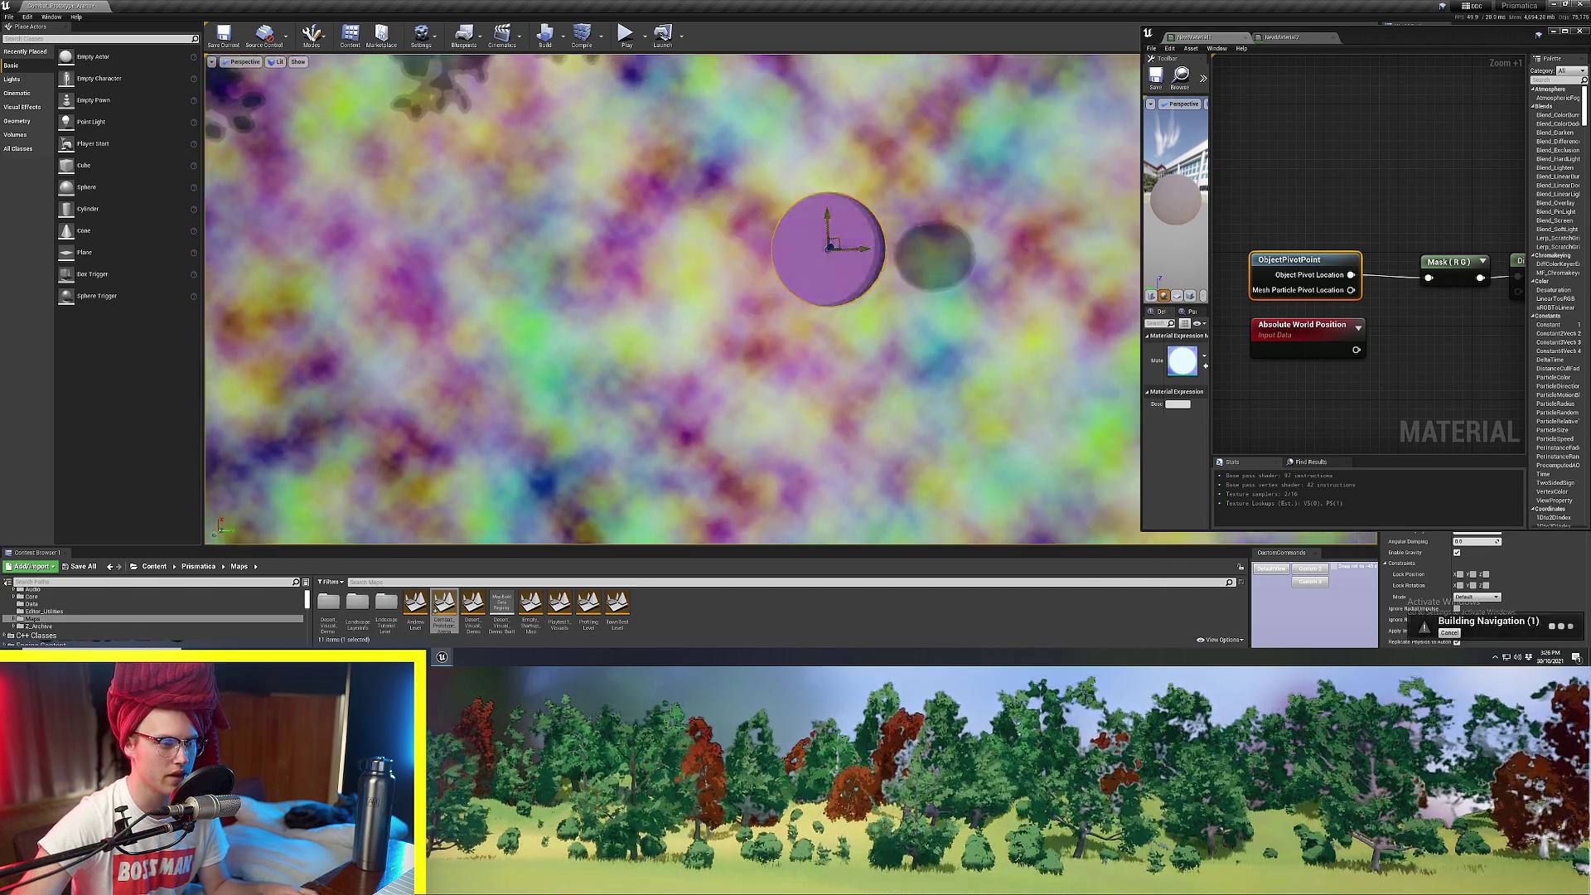
{"action": "right_click_drag", "start_coordinate": [1461, 245], "coordinate": [1304, 220]}
{"action": "left_click_drag", "start_coordinate": [1288, 239], "coordinate": [1266, 247]}
Open the MM_Master_Ground_Foliage material from the 1_MasterMaterials folder and maximize its editor.
{"action": "scroll", "coordinate": [850, 258], "scroll_direction": "down", "scroll_amount": 4}
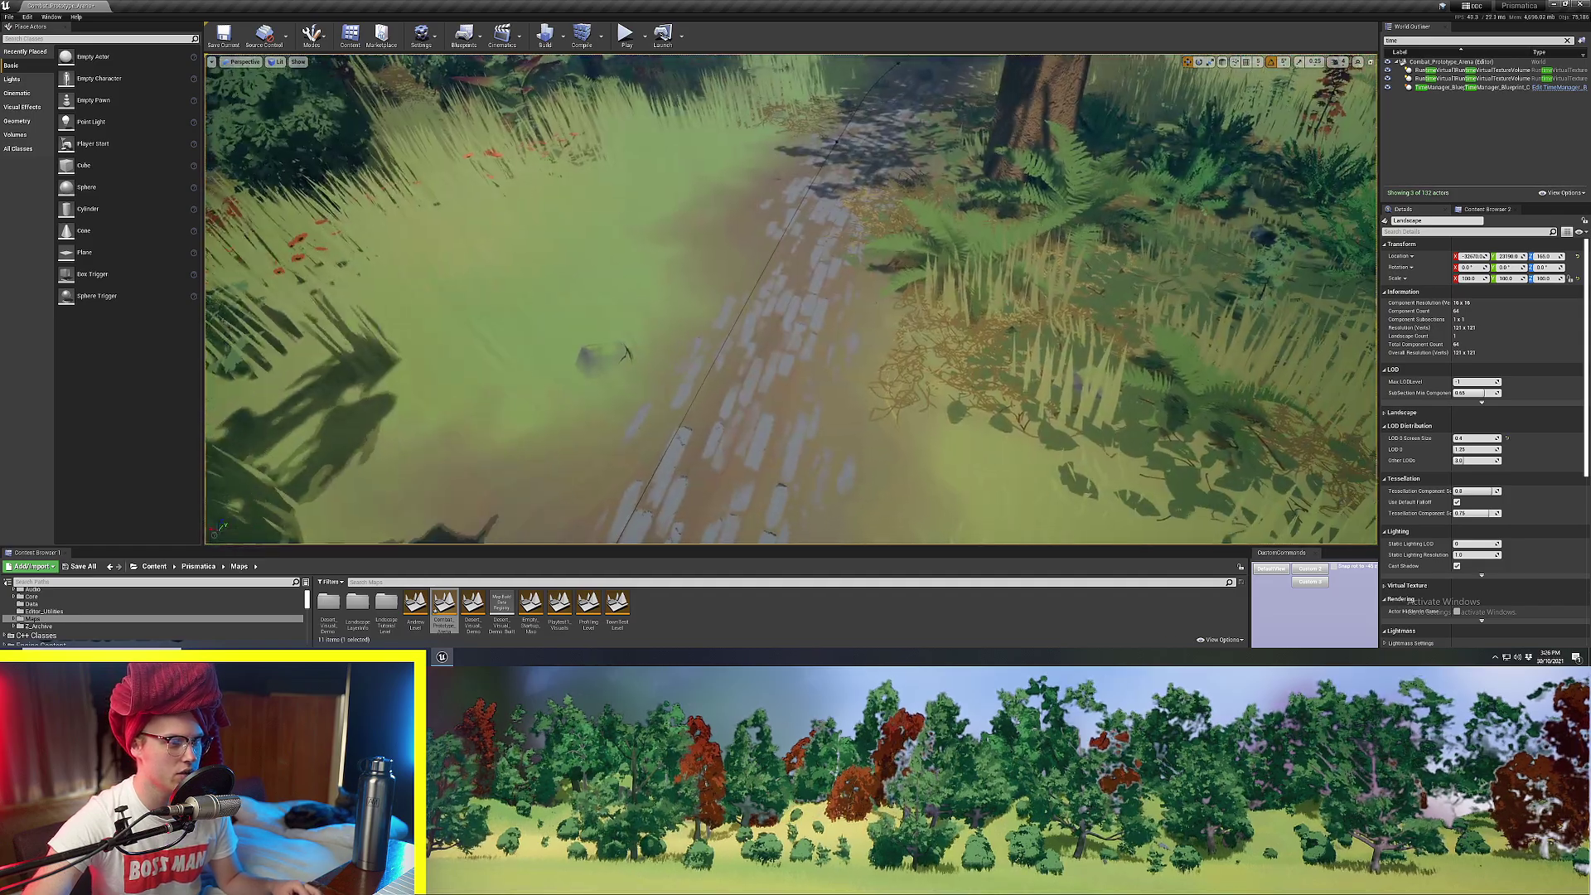
{"action": "right_click_drag", "start_coordinate": [792, 299], "coordinate": [878, 301]}
{"action": "right_click_drag", "start_coordinate": [673, 343], "coordinate": [641, 347]}
{"action": "right_click_drag", "start_coordinate": [451, 364], "coordinate": [398, 323]}
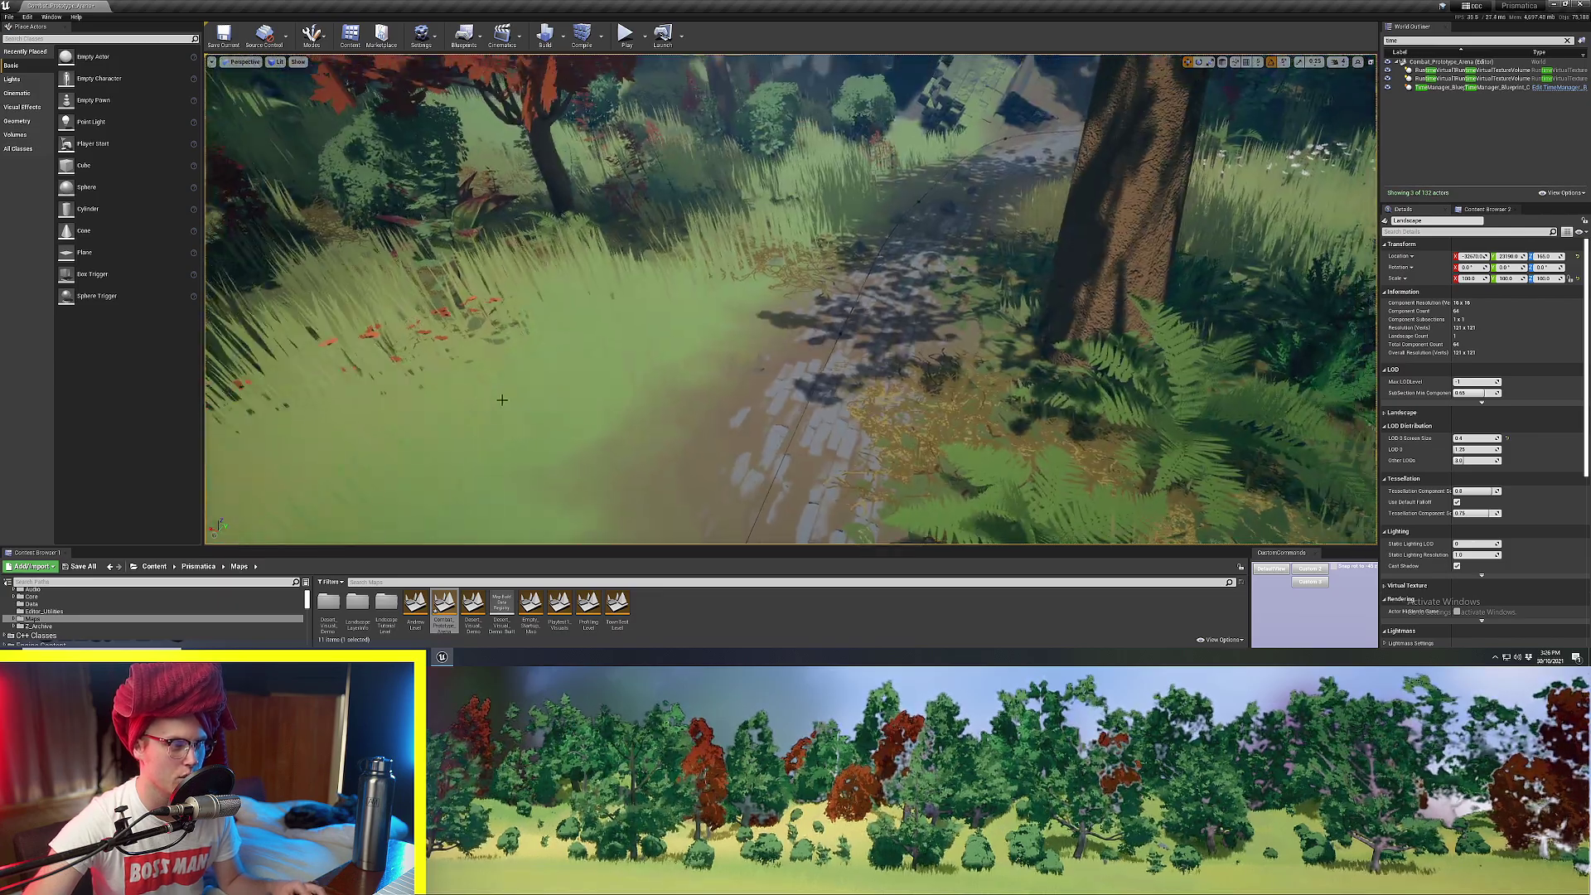
{"action": "right_click_drag", "start_coordinate": [837, 315], "coordinate": [338, 232]}
{"action": "right_click_drag", "start_coordinate": [479, 293], "coordinate": [729, 311]}
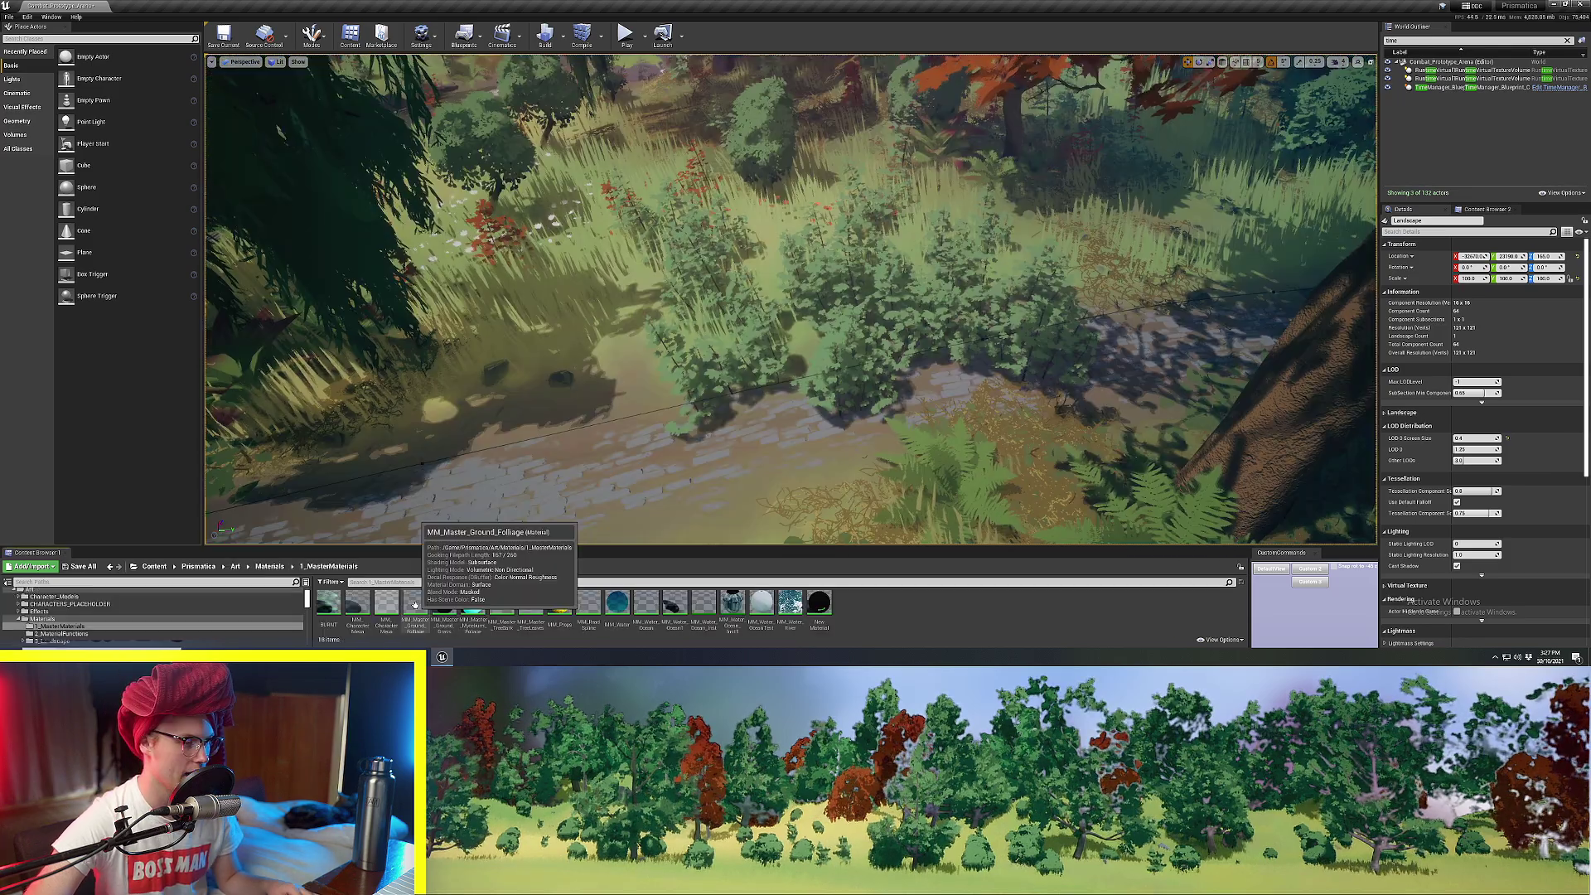
{"action": "left_click_drag", "start_coordinate": [416, 602], "coordinate": [728, 466]}
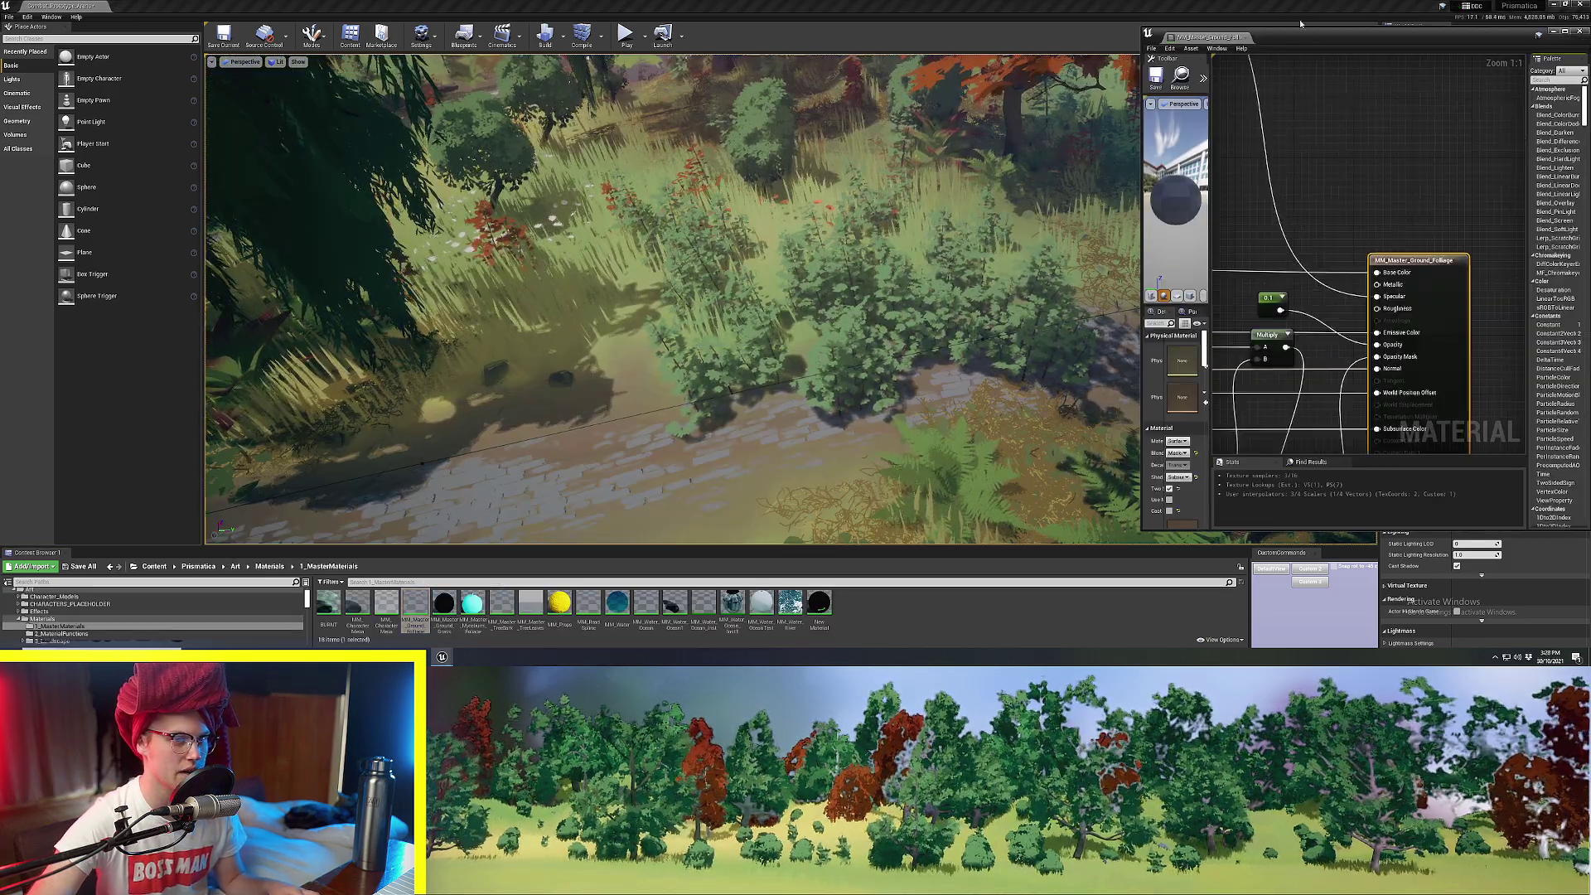
{"action": "double_click", "coordinate": [1315, 38]}
Trace the foliage material's interaction nodes from the scene capture sampling to the Saturate node before the deform values.
{"action": "scroll", "coordinate": [635, 338], "scroll_direction": "down", "scroll_amount": 8}
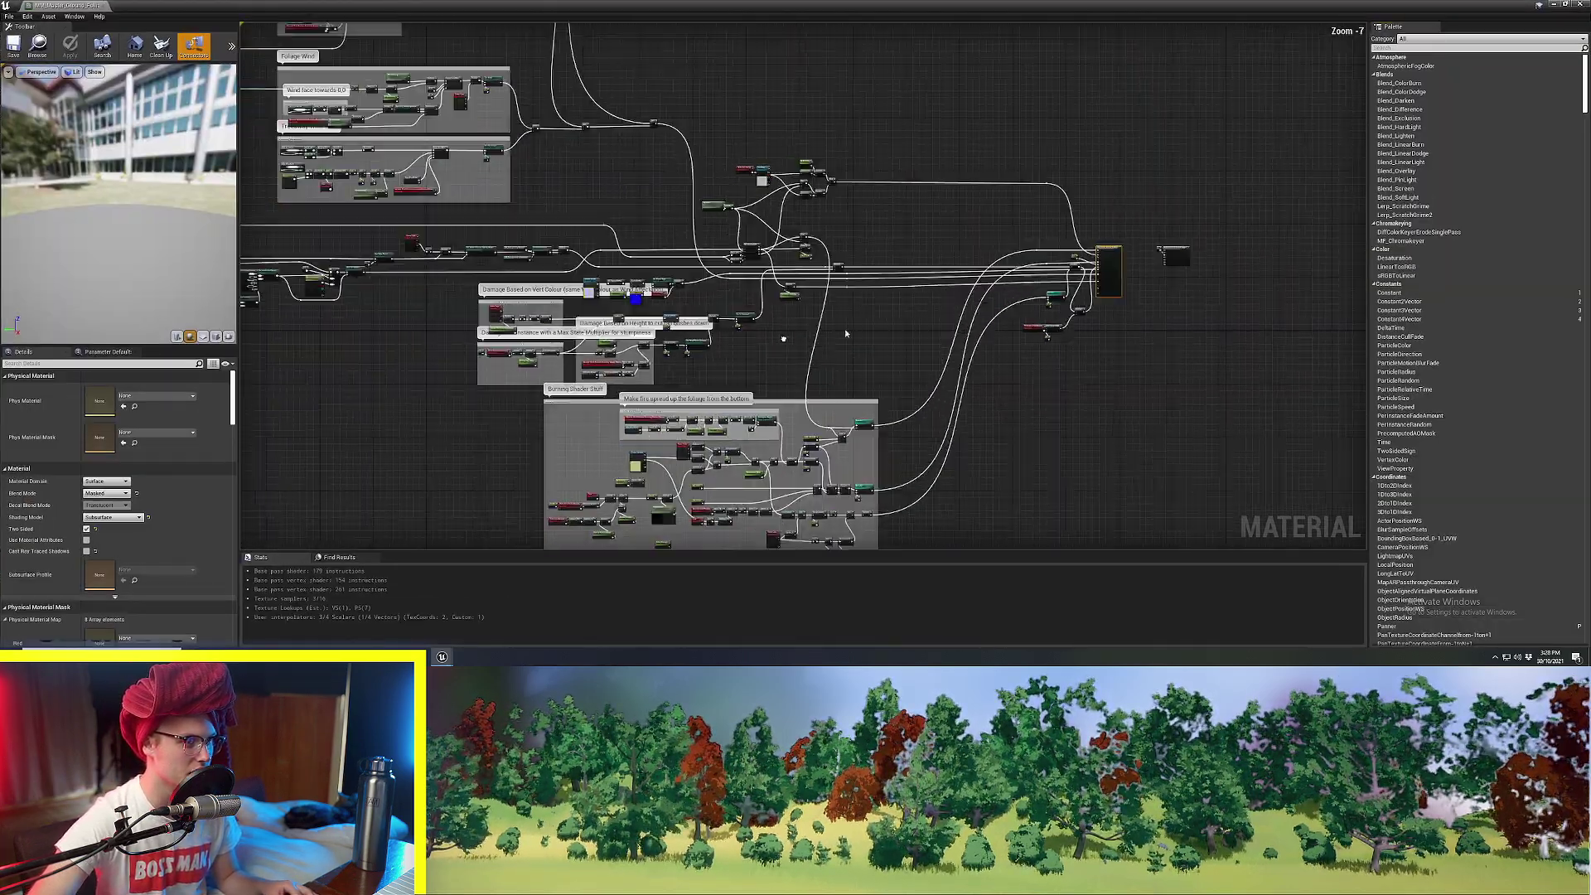
{"action": "right_click_drag", "start_coordinate": [763, 317], "coordinate": [1214, 316]}
{"action": "scroll", "coordinate": [706, 166], "scroll_direction": "up", "scroll_amount": 4}
{"action": "right_click_drag", "start_coordinate": [706, 108], "coordinate": [752, 392]}
{"action": "scroll", "coordinate": [752, 392], "scroll_direction": "down", "scroll_amount": 3}
{"action": "scroll", "coordinate": [614, 379], "scroll_direction": "up", "scroll_amount": 5}
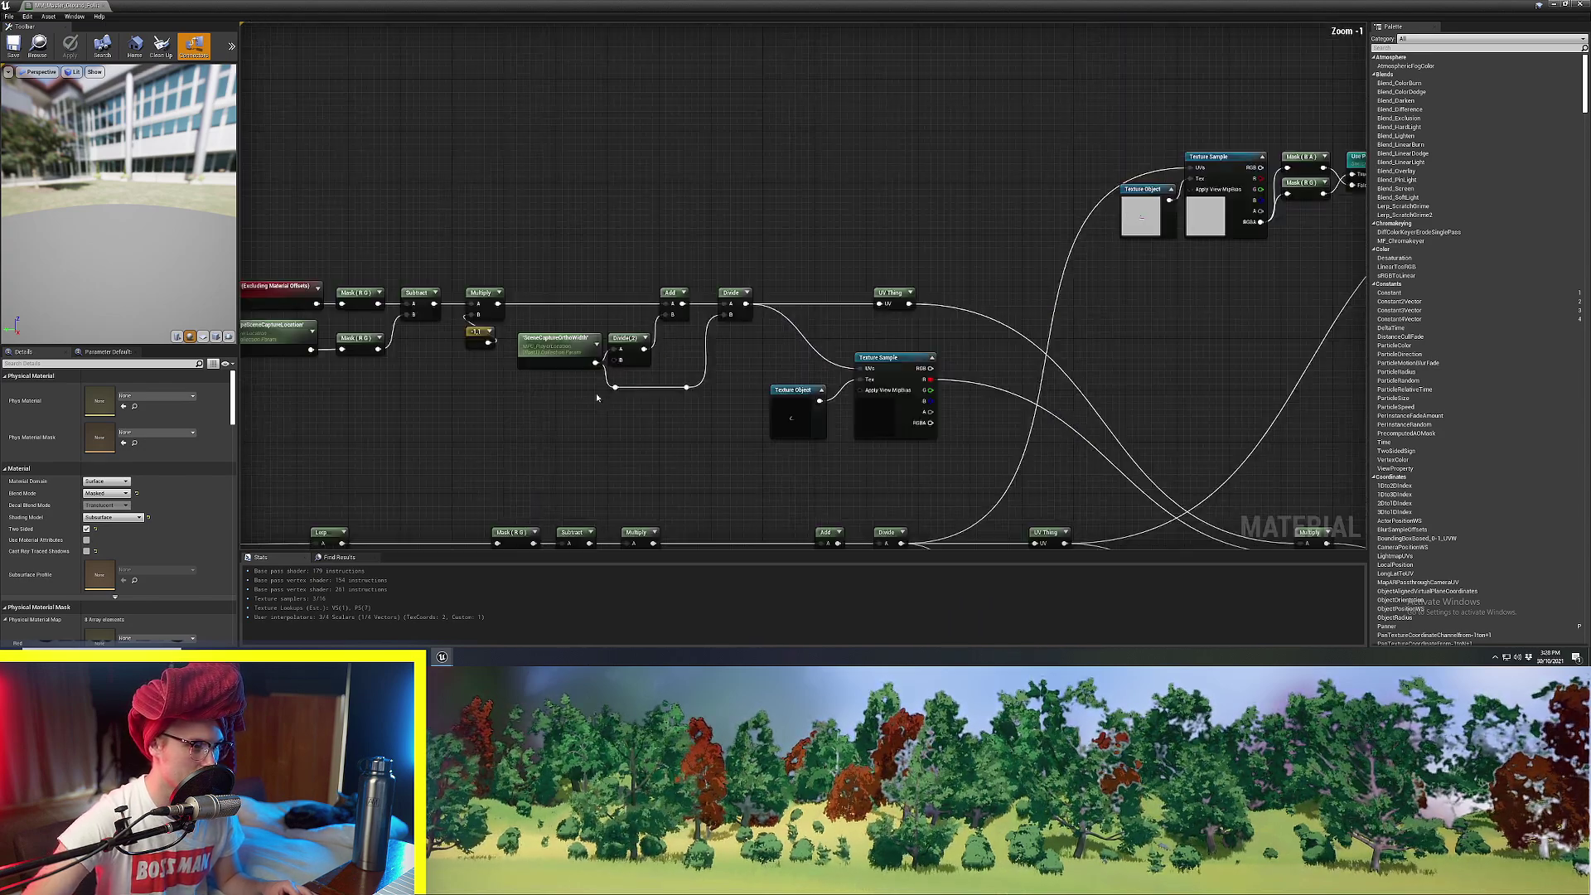
{"action": "right_click_drag", "start_coordinate": [593, 319], "coordinate": [561, 259]}
{"action": "left_click", "coordinate": [456, 358]}
{"action": "left_click", "coordinate": [575, 384]}
{"action": "right_click_drag", "start_coordinate": [575, 396], "coordinate": [331, 406]}
{"action": "right_click_drag", "start_coordinate": [649, 413], "coordinate": [479, 411]}
{"action": "right_click_drag", "start_coordinate": [479, 411], "coordinate": [433, 414]}
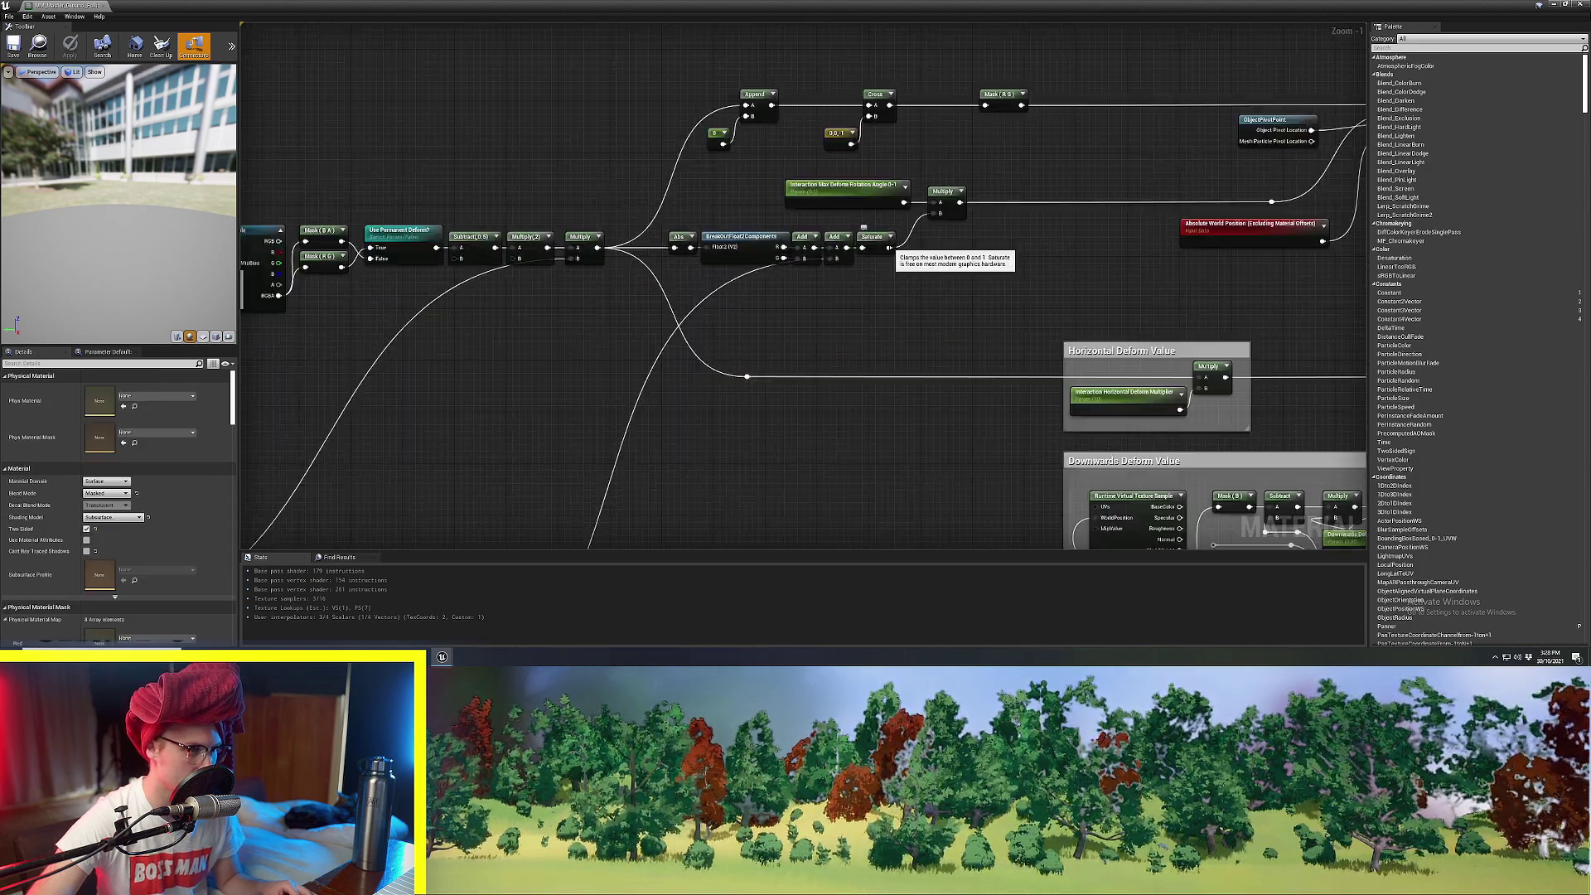
Add a VertexInterpolator node fed by the Saturate output, near the foliage material's main output node.
{"action": "left_click_drag", "start_coordinate": [890, 248], "coordinate": [1440, 663]}
{"action": "scroll", "coordinate": [1147, 256], "scroll_direction": "down", "scroll_amount": 4}
{"action": "scroll", "coordinate": [1294, 448], "scroll_direction": "up", "scroll_amount": 5}
{"action": "left_click_drag", "start_coordinate": [1294, 448], "coordinate": [774, 162]}
{"action": "type", "text": "interp"}
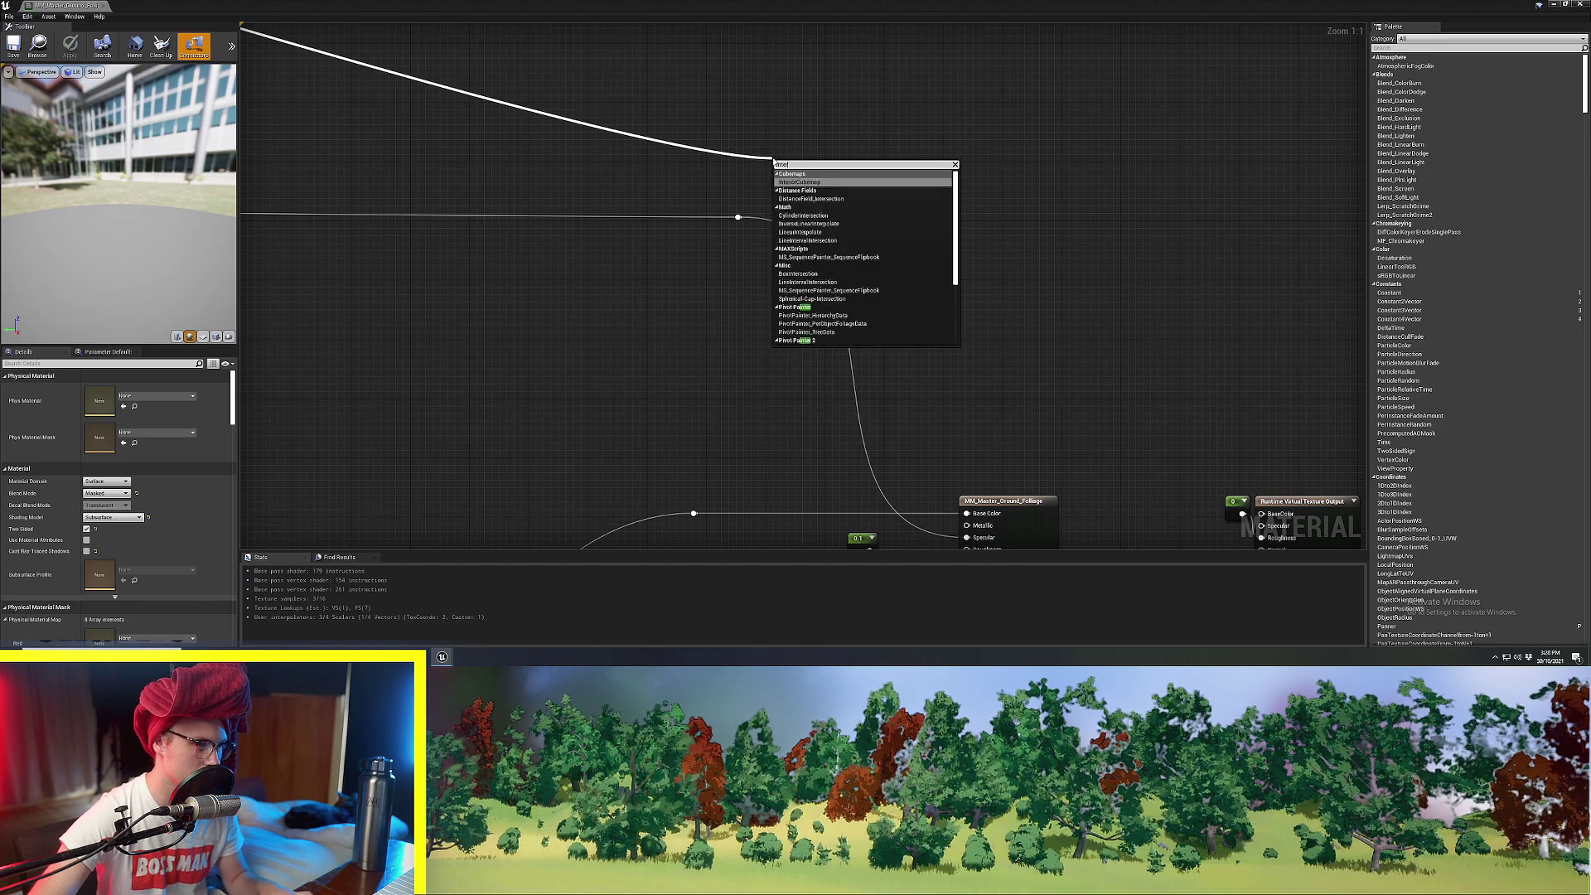
{"action": "left_click", "coordinate": [815, 224]}
Connect the VertexInterpolator's PS output to Base Color and play-test by moving the character through the bushes.
{"action": "left_click_drag", "start_coordinate": [817, 191], "coordinate": [824, 198]}
{"action": "left_click", "coordinate": [874, 230]}
{"action": "right_click_drag", "start_coordinate": [874, 229], "coordinate": [831, 187]}
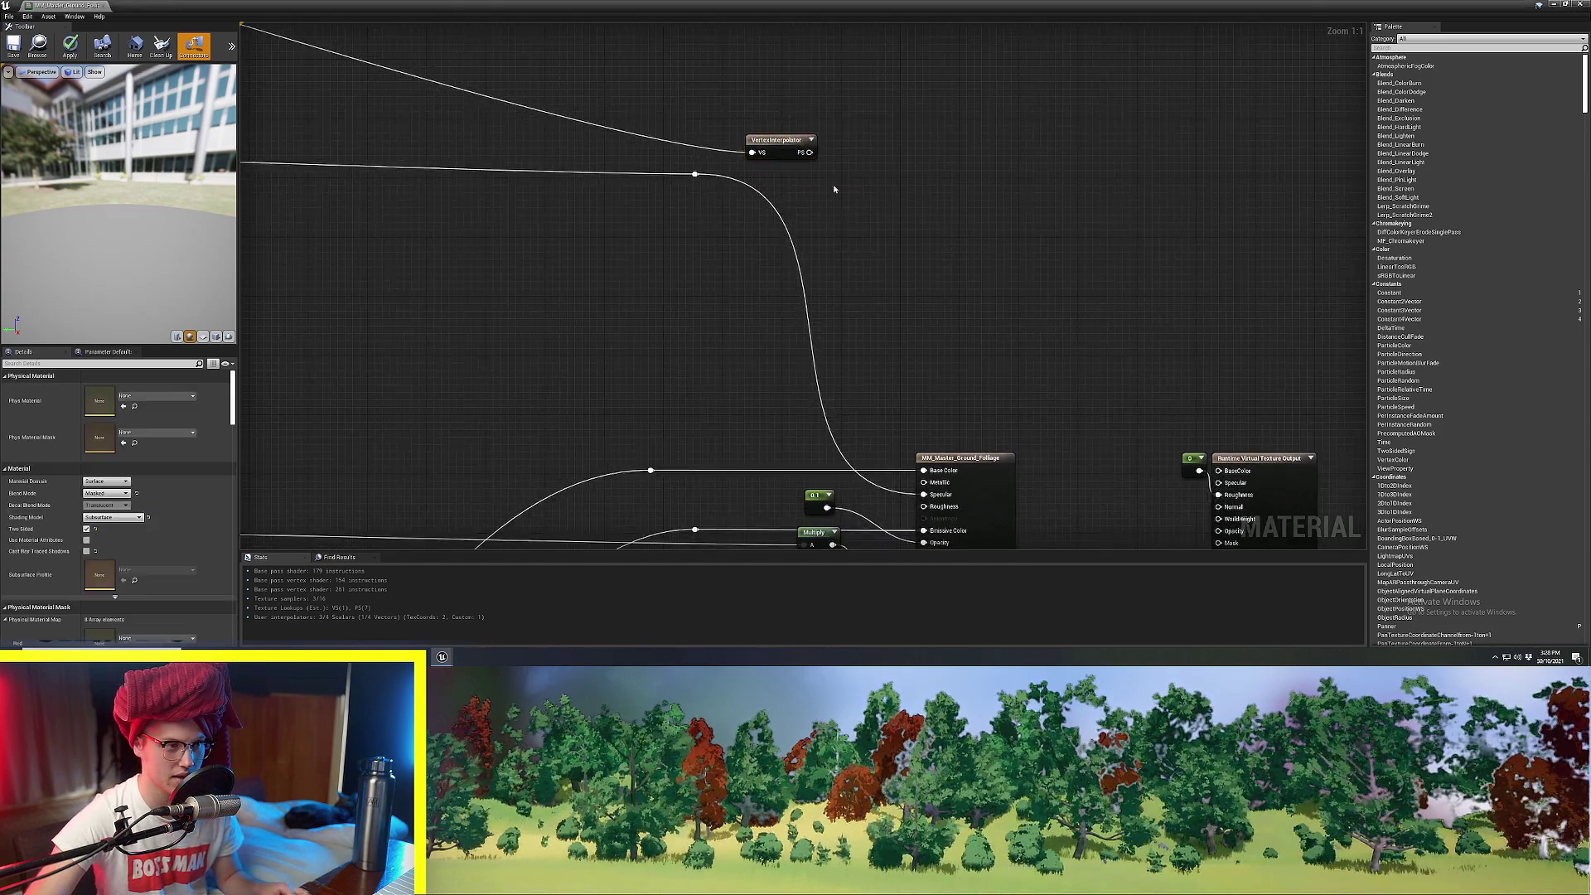
{"action": "left_click_drag", "start_coordinate": [808, 152], "coordinate": [925, 471]}
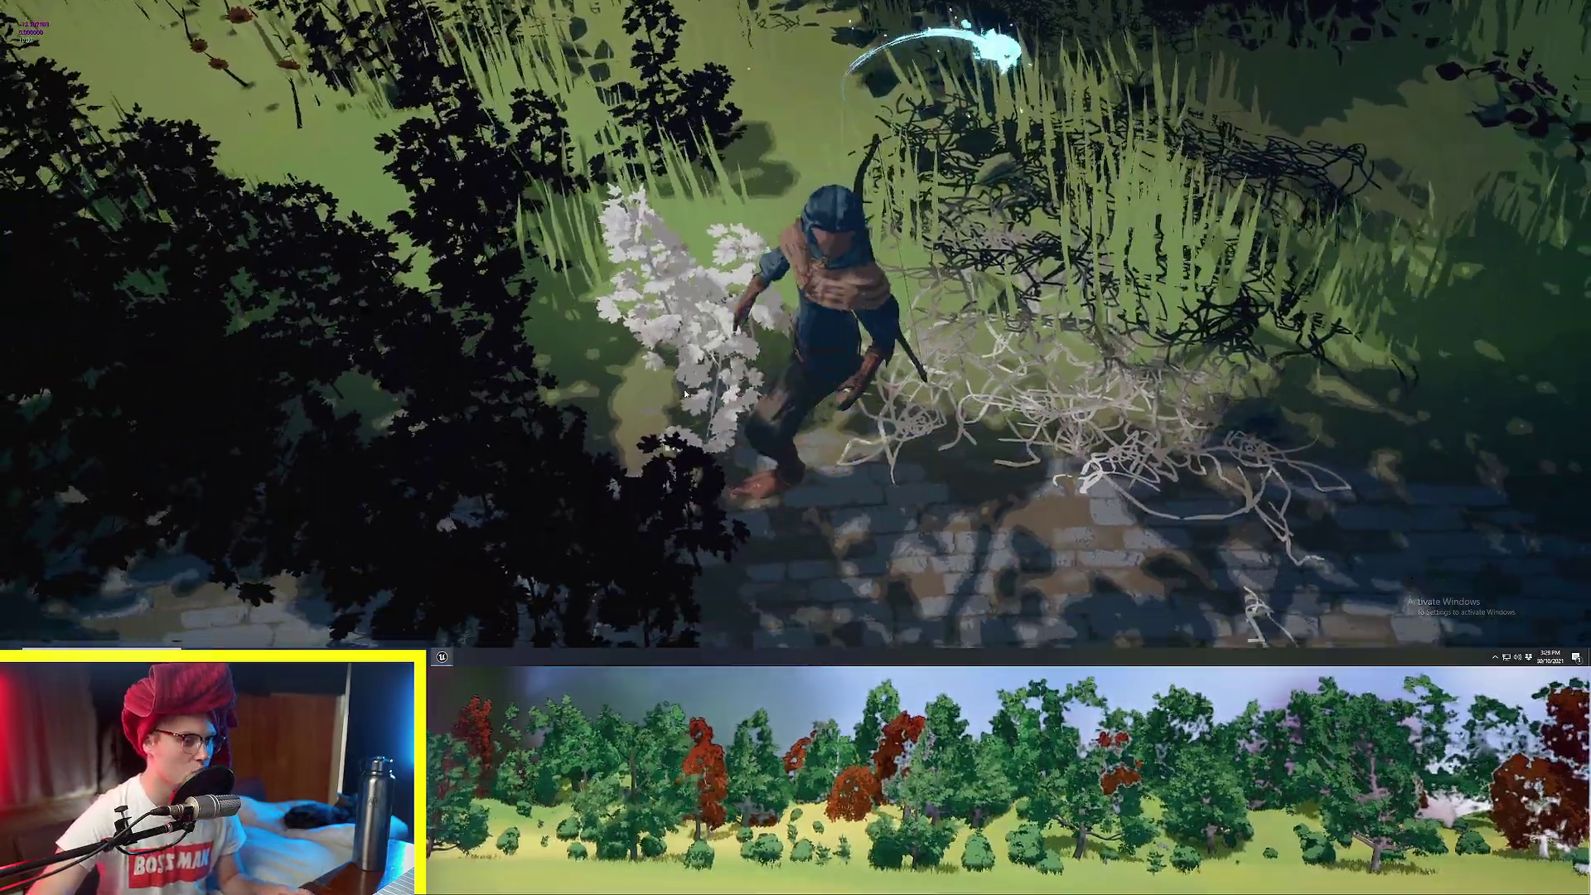
{"action": "key", "text": "a"}
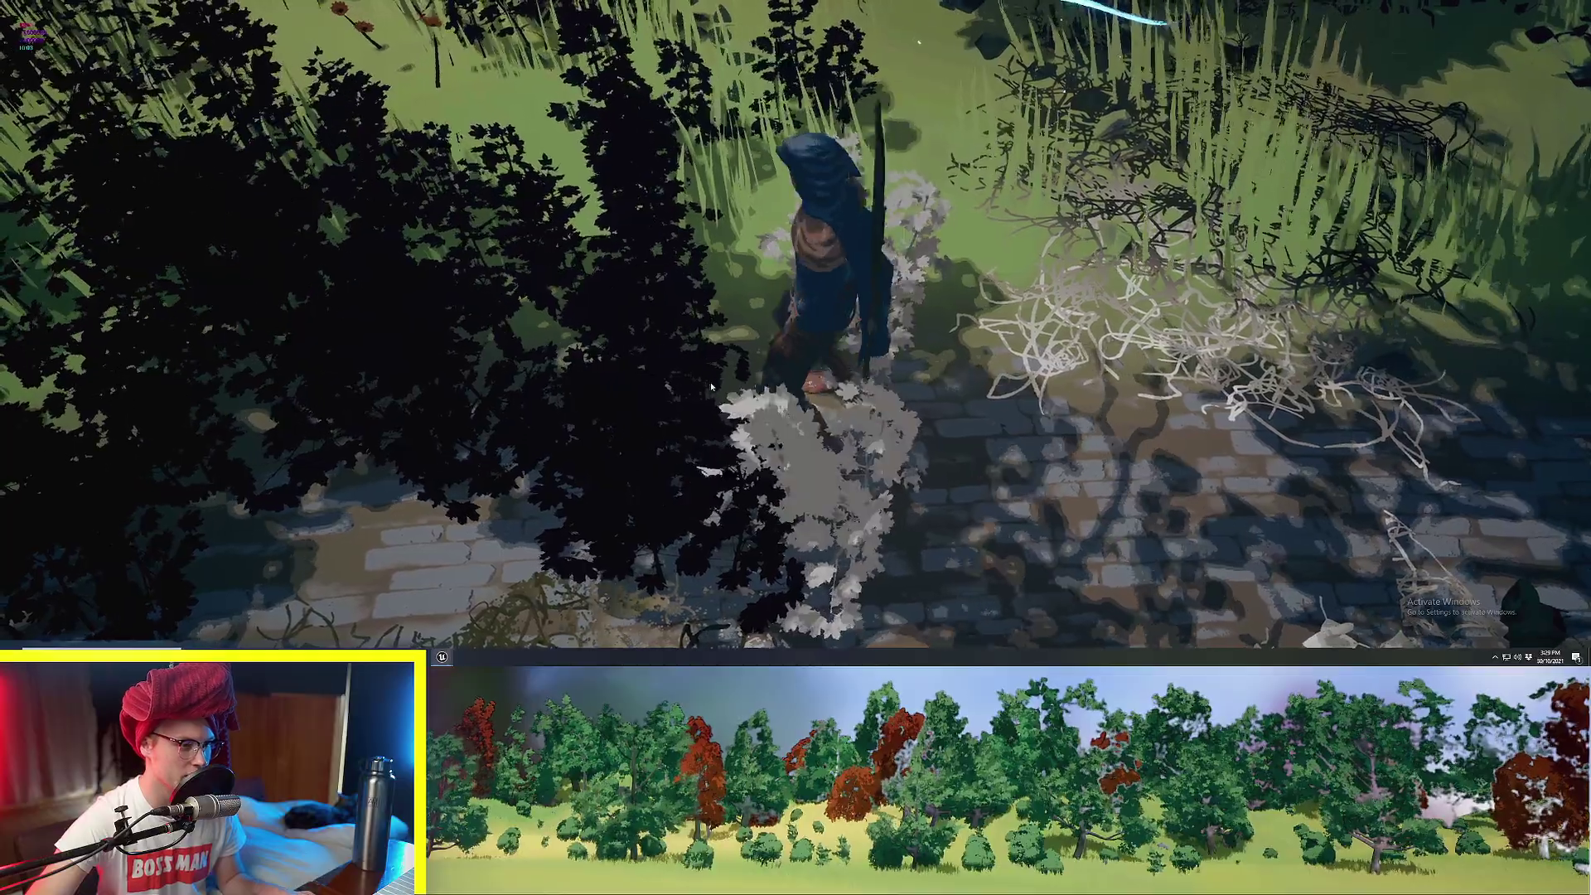
Walk the character back and forth among the maple bushes to examine how each bush's interaction mask responds.
{"action": "key", "text": "a"}
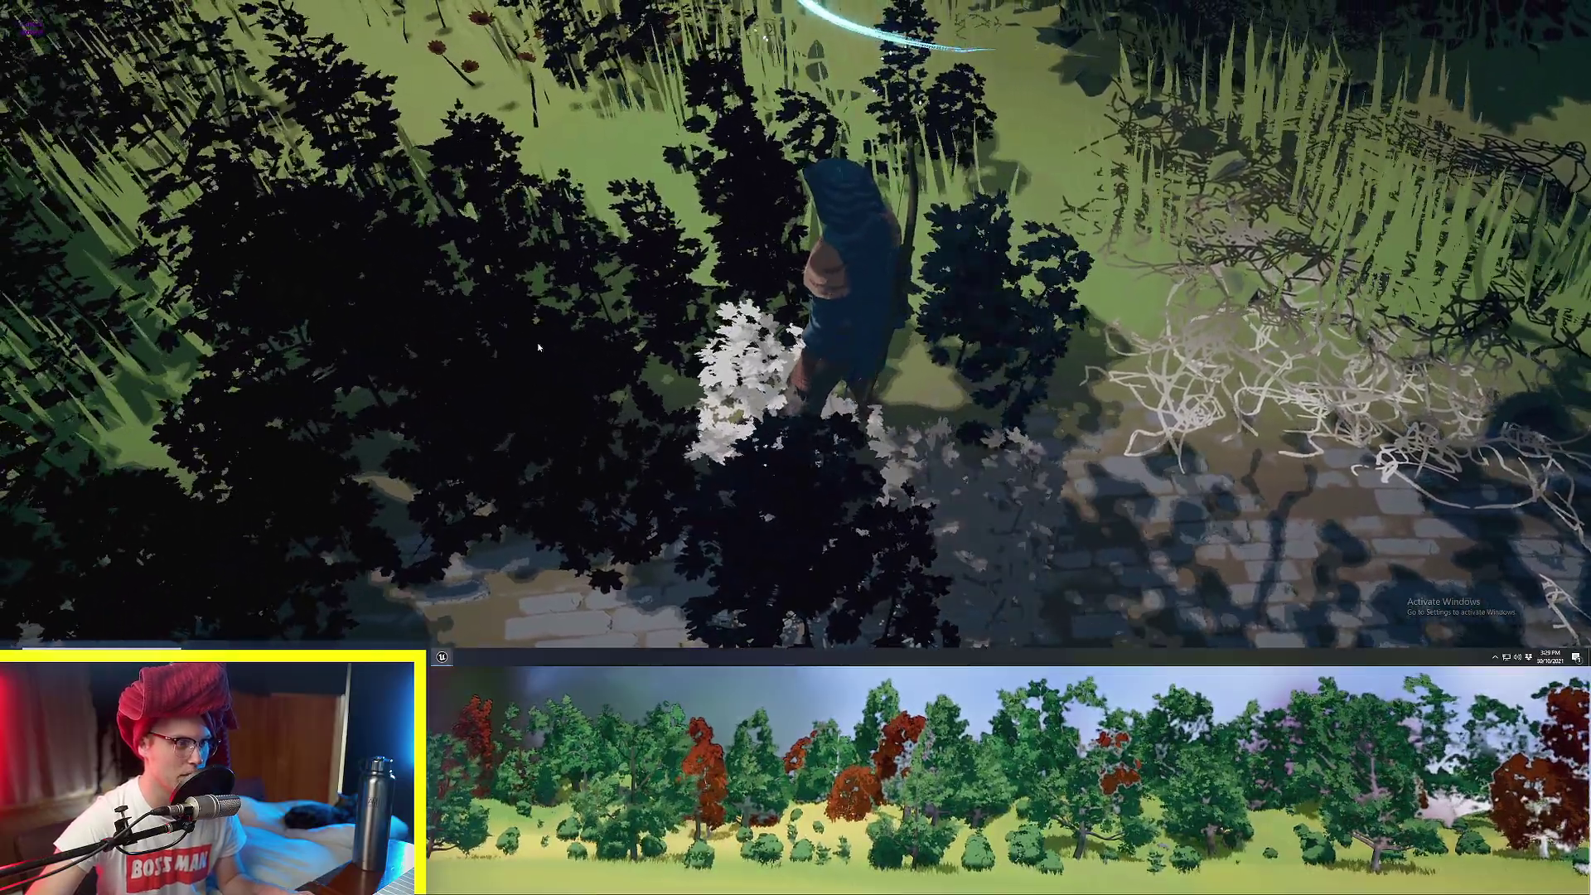
{"action": "key", "text": "w"}
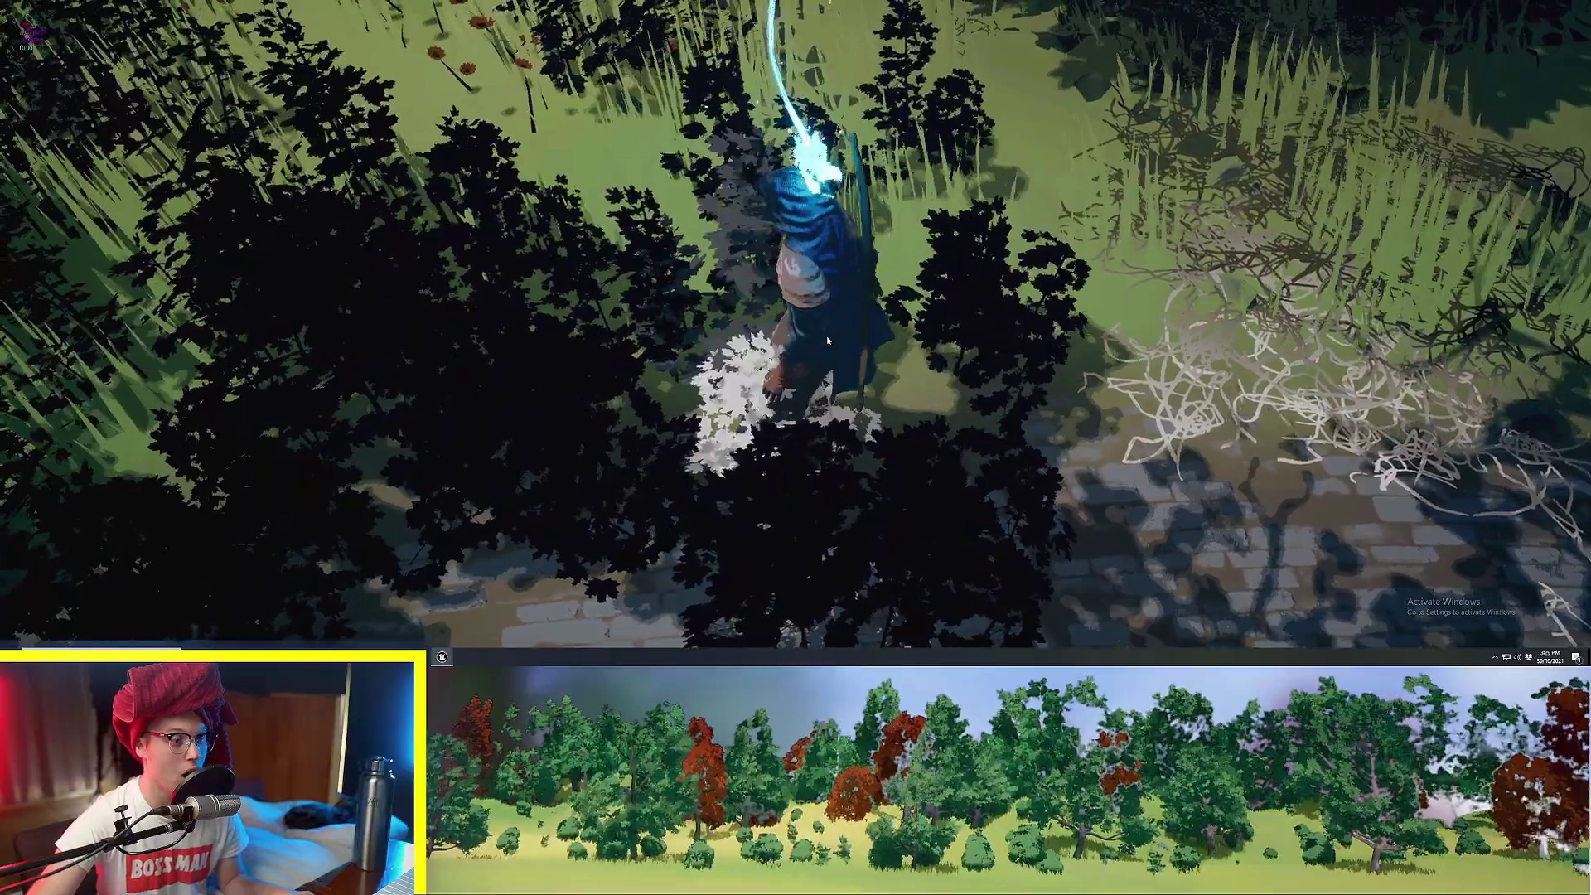
{"action": "key", "text": "a"}
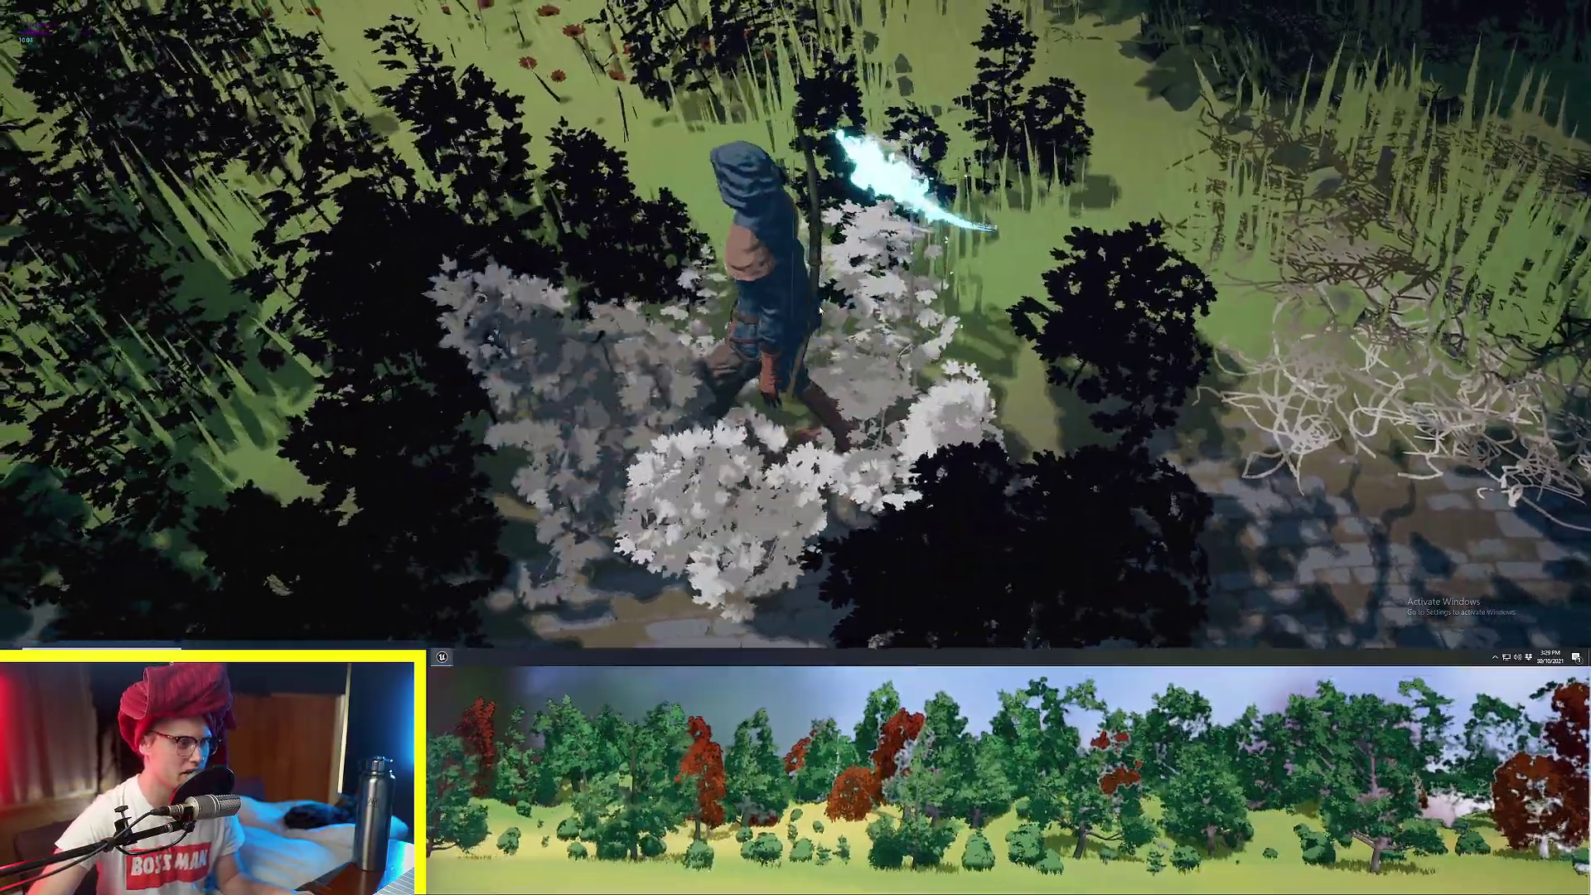
{"action": "key", "text": "a"}
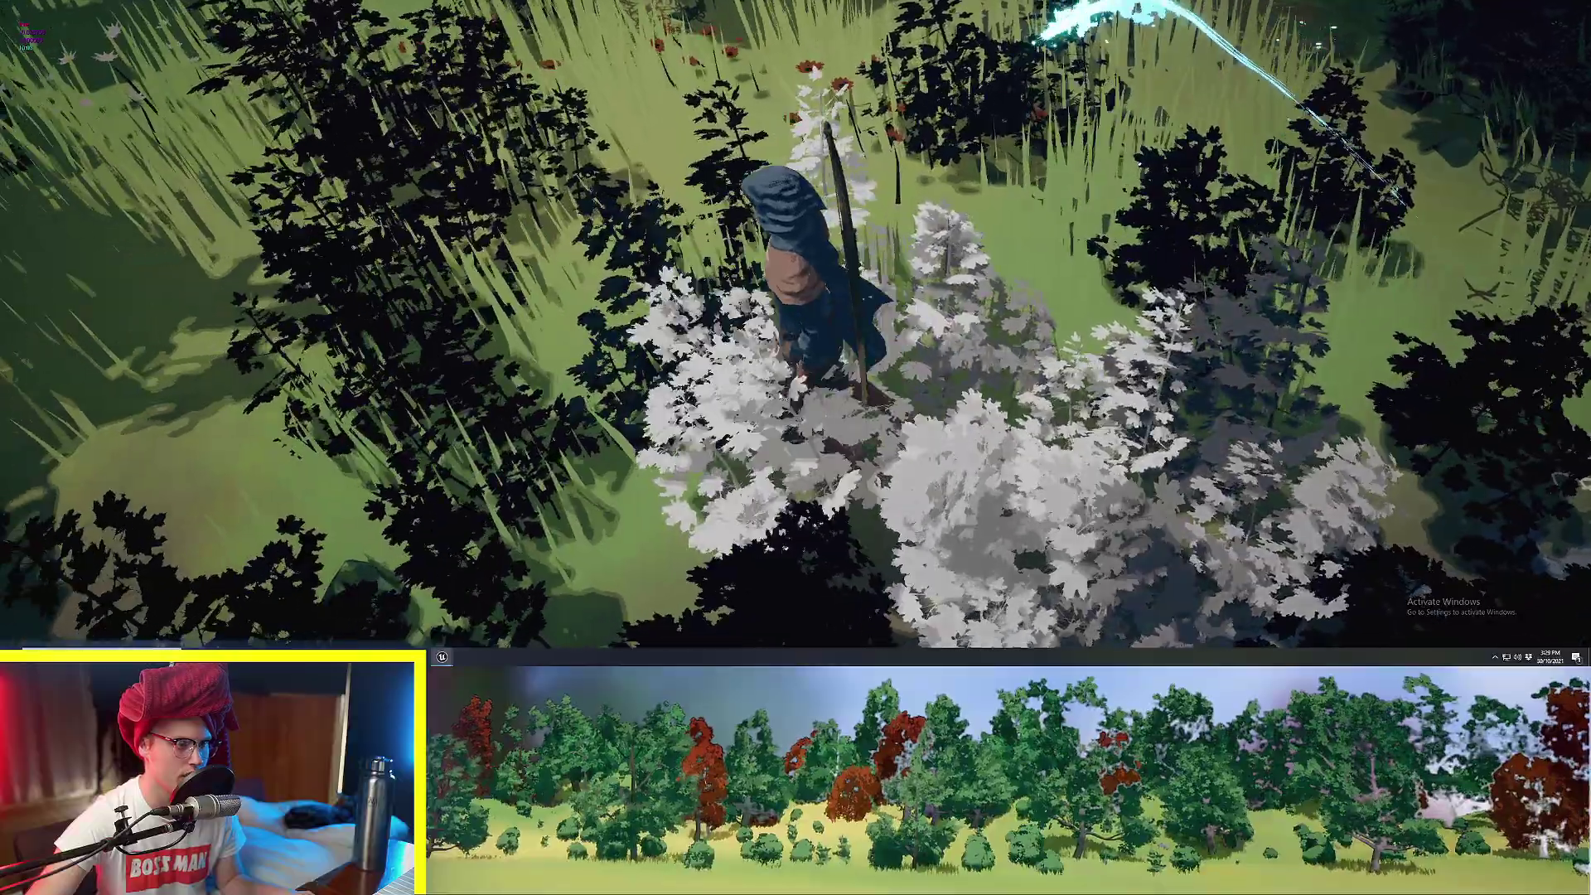
{"action": "key", "text": "a"}
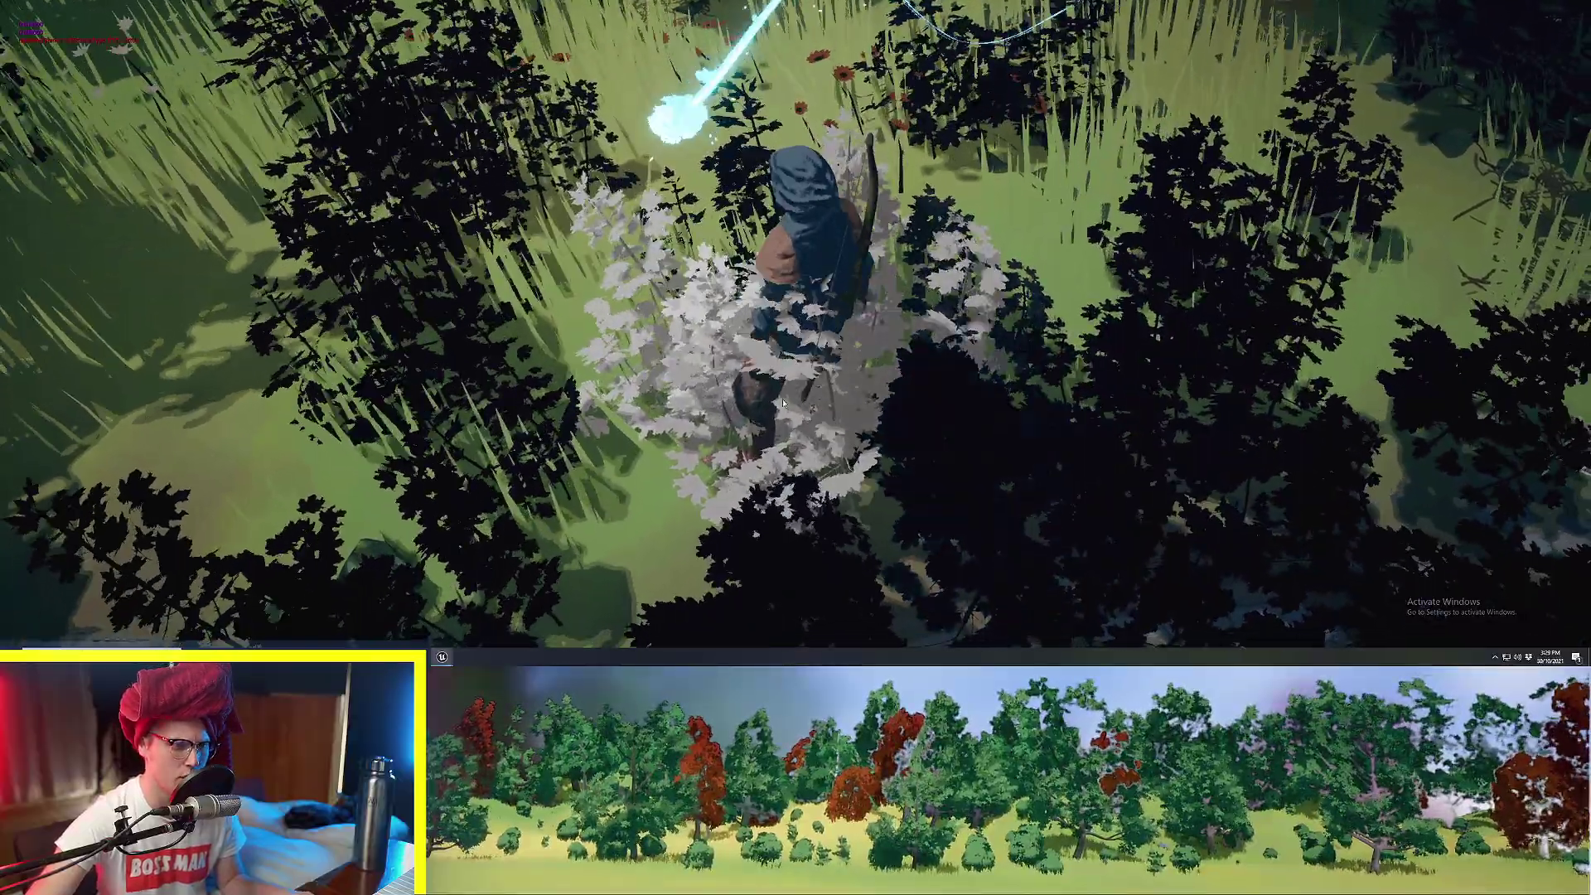
{"action": "key", "text": "a"}
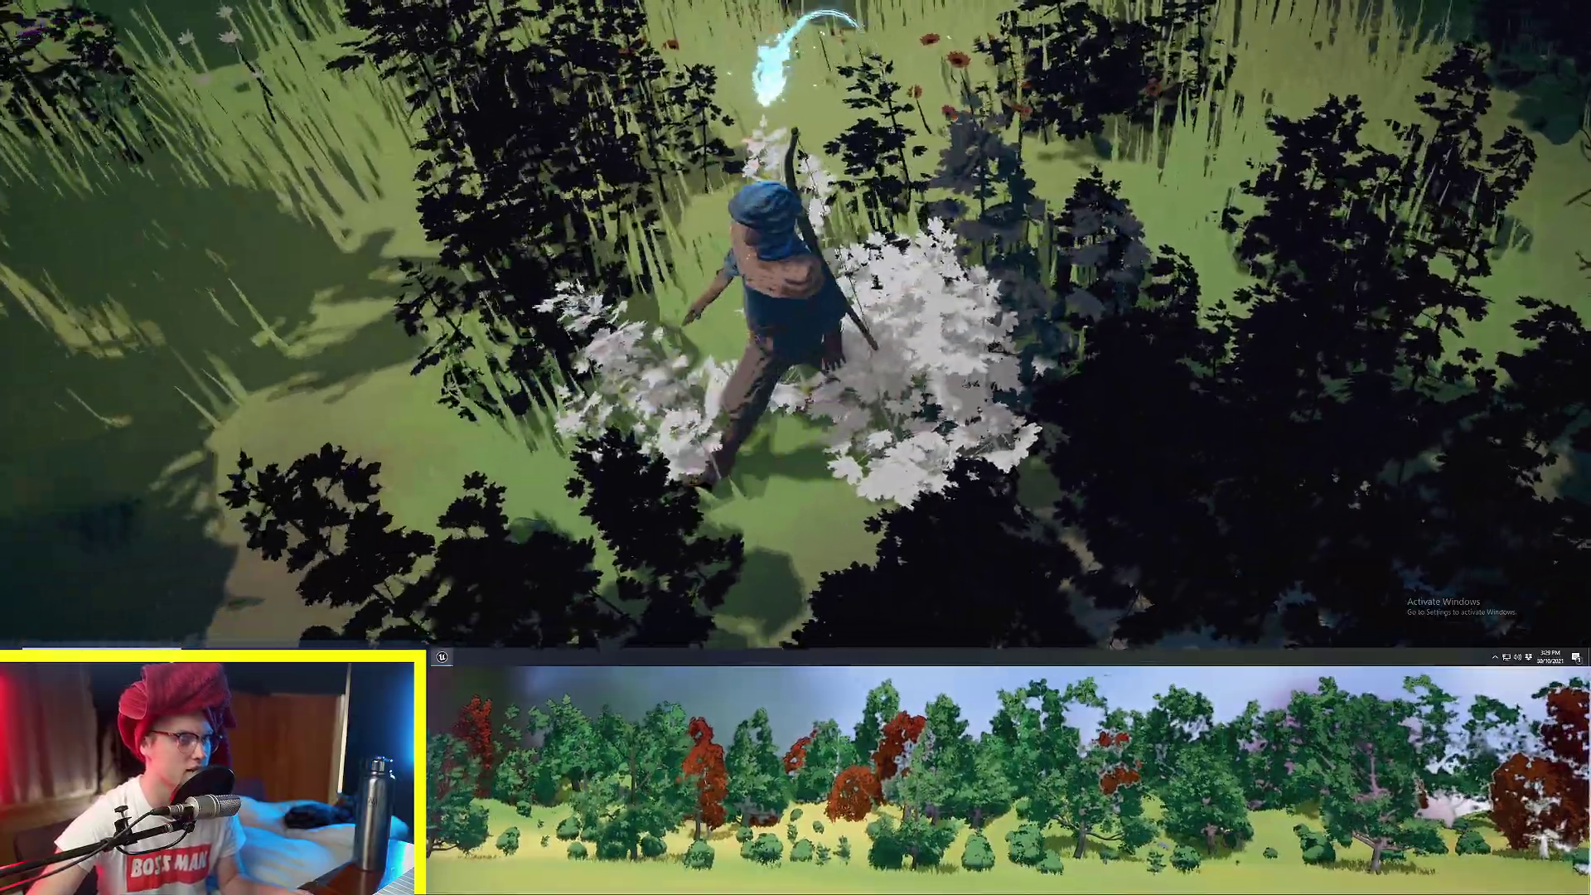
{"action": "key", "text": "w"}
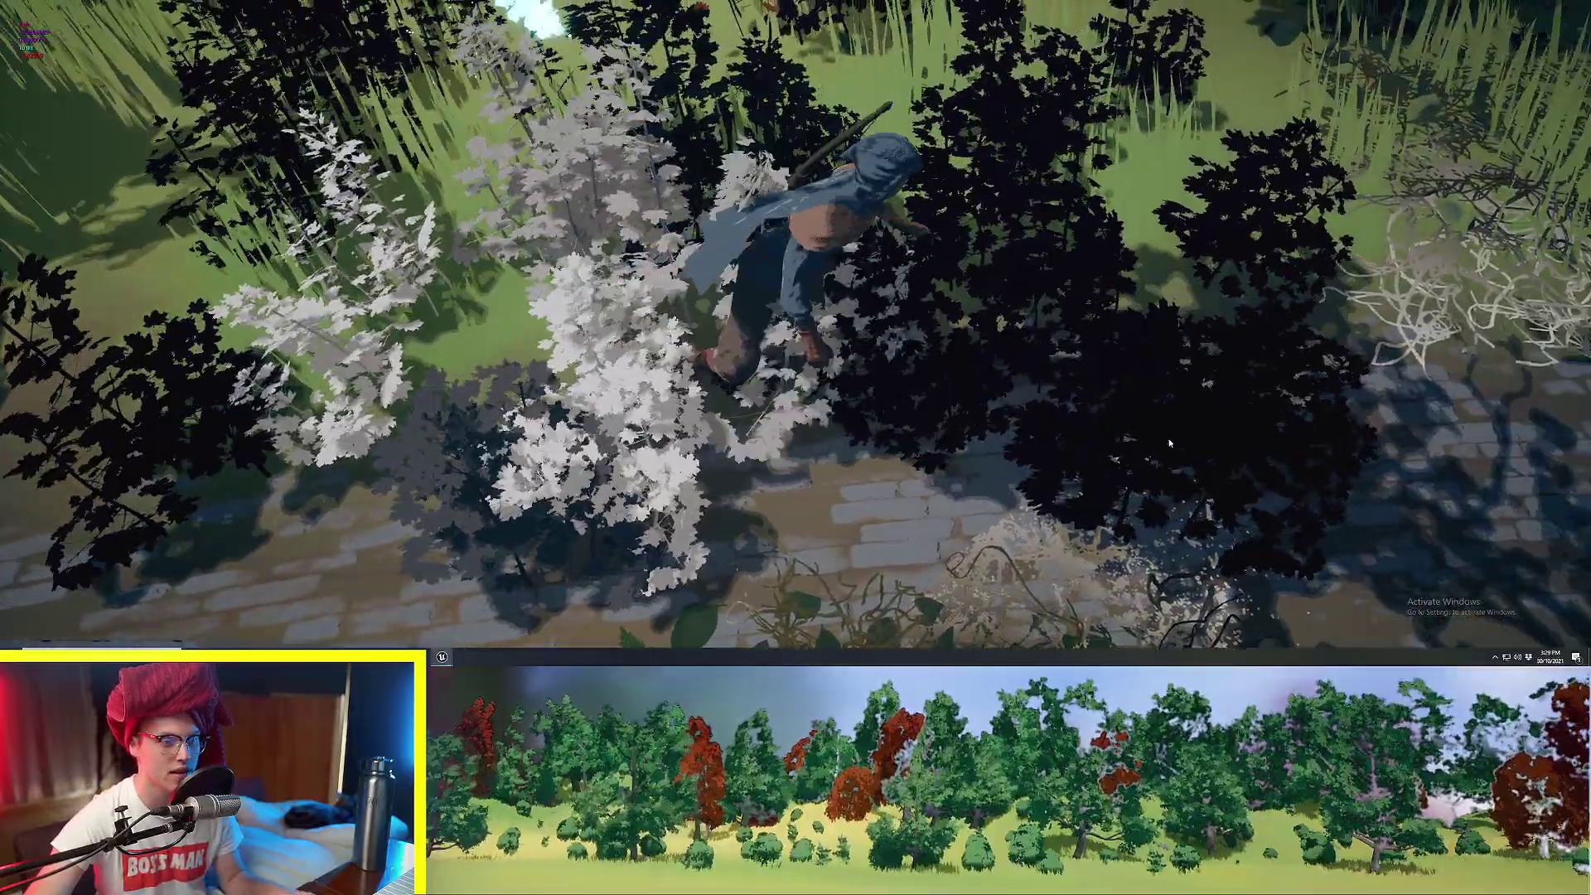
{"action": "key", "text": "d"}
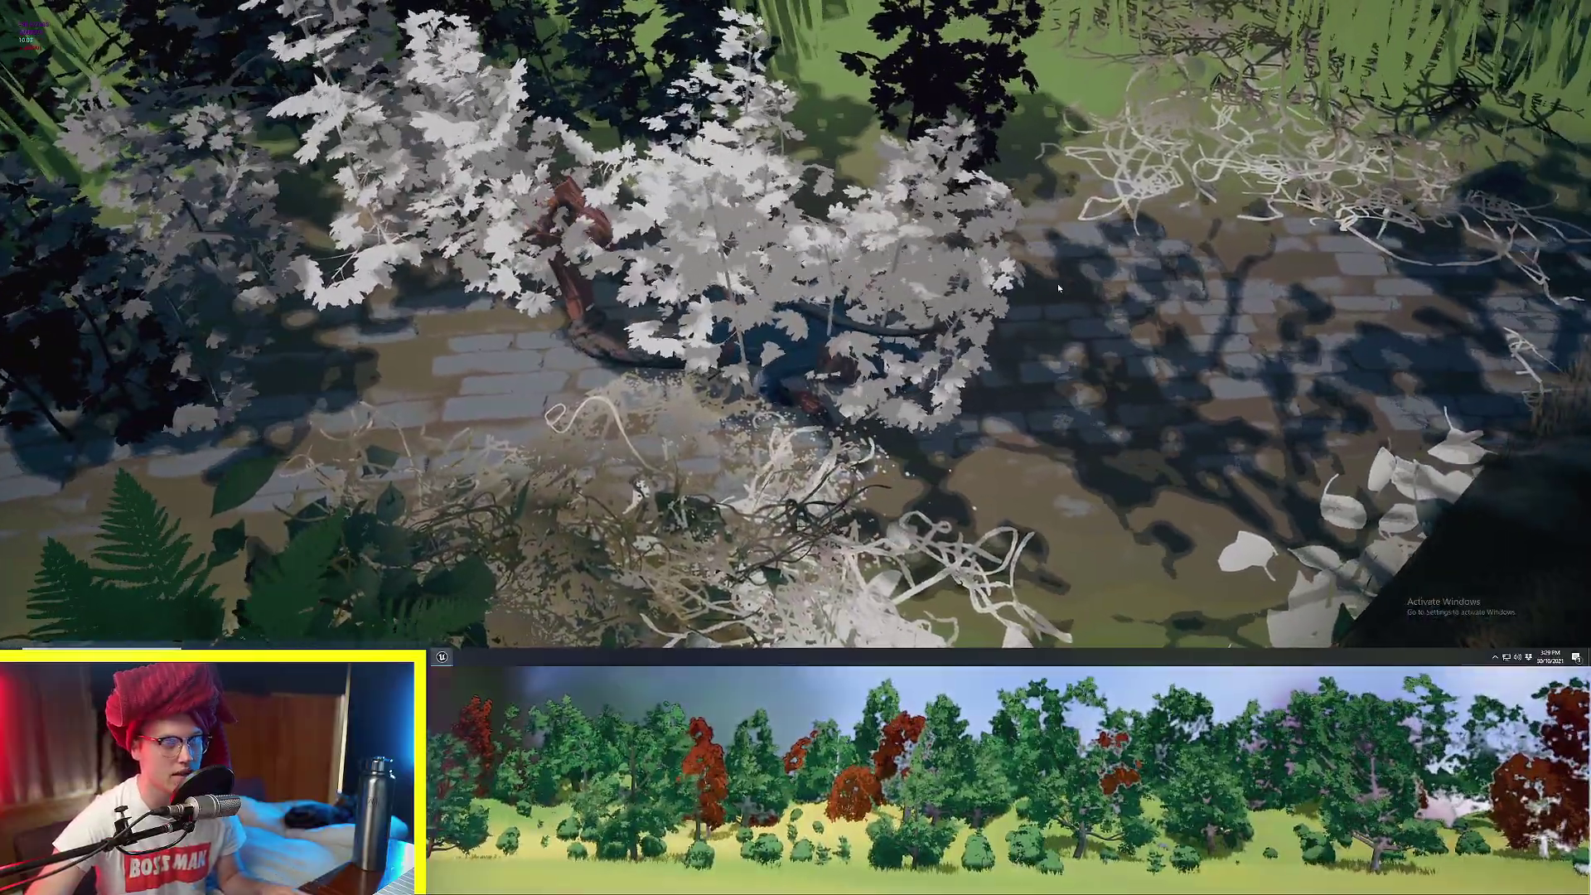
{"action": "key", "text": "w"}
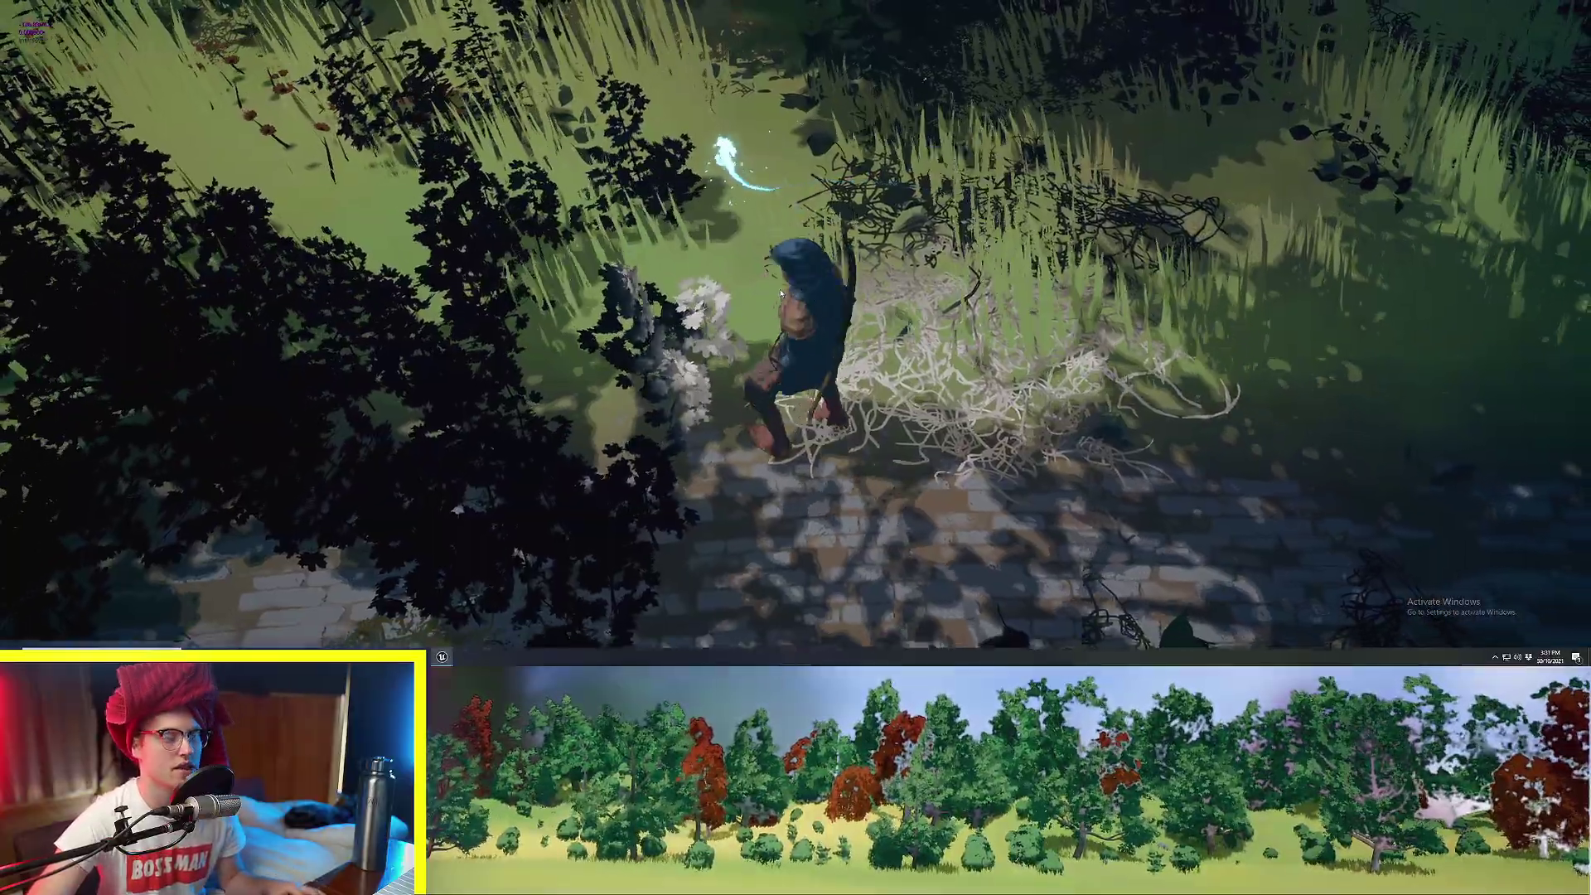
{"action": "key", "text": "w"}
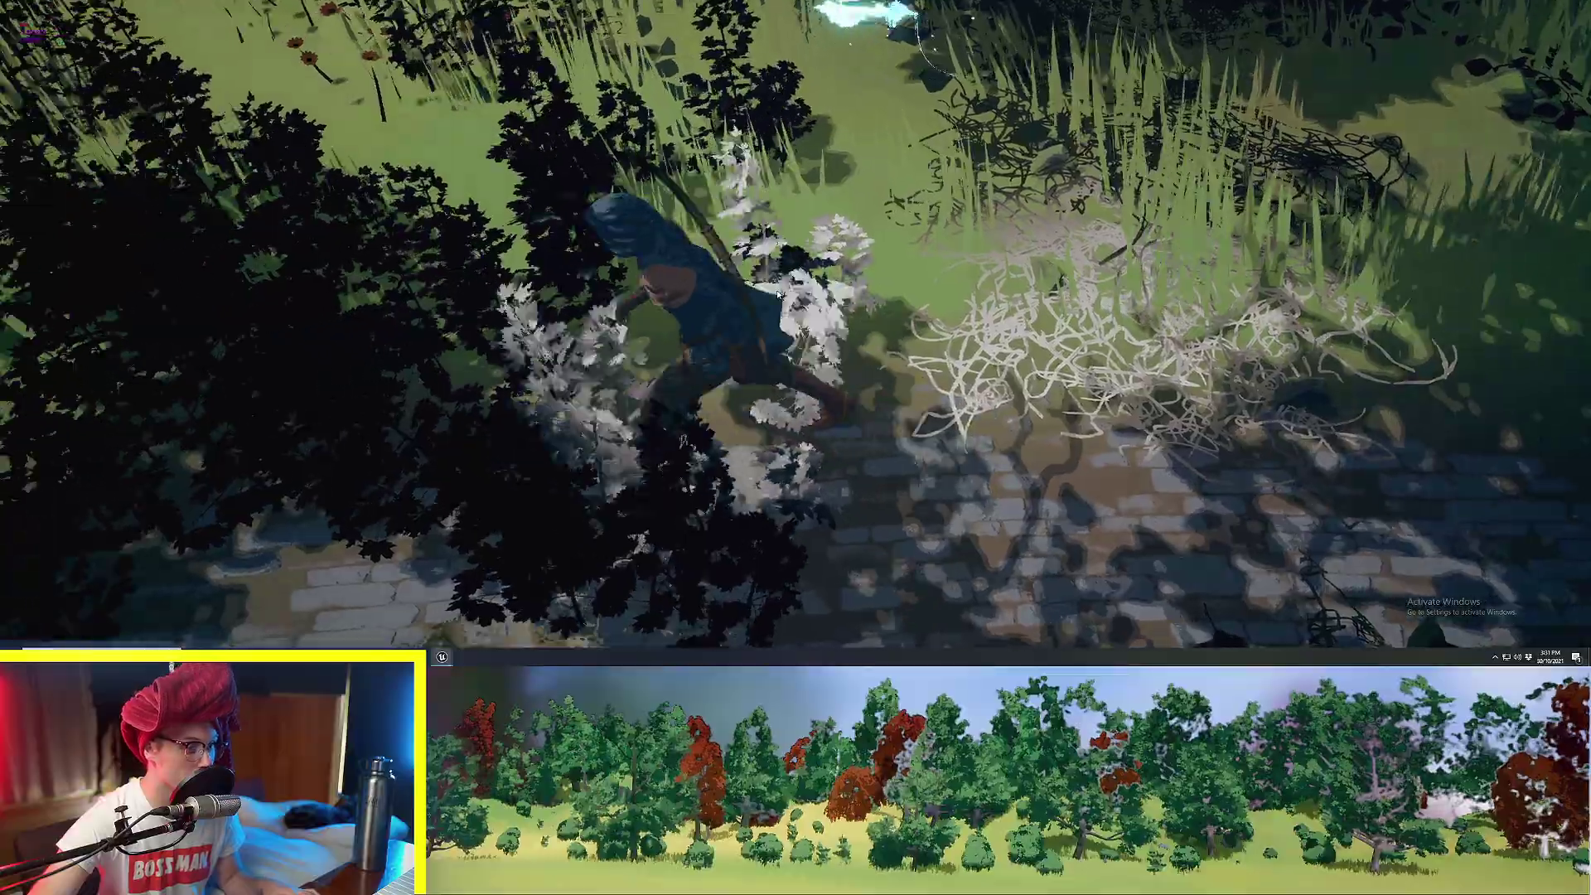
{"action": "key", "text": "a"}
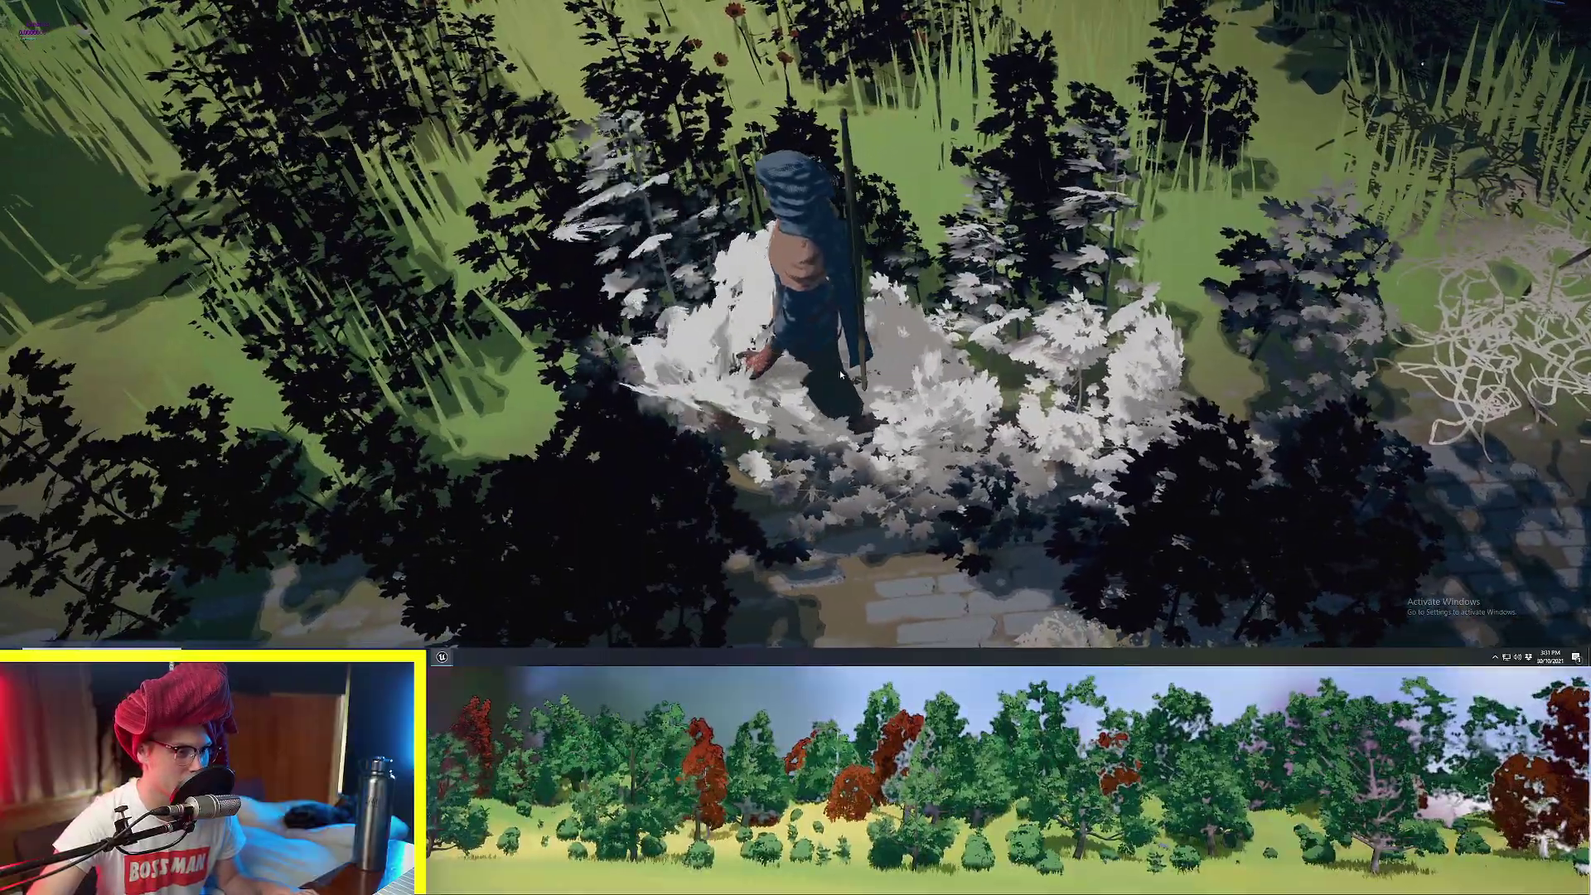
{"action": "key", "text": "a"}
{"action": "key", "text": "w"}
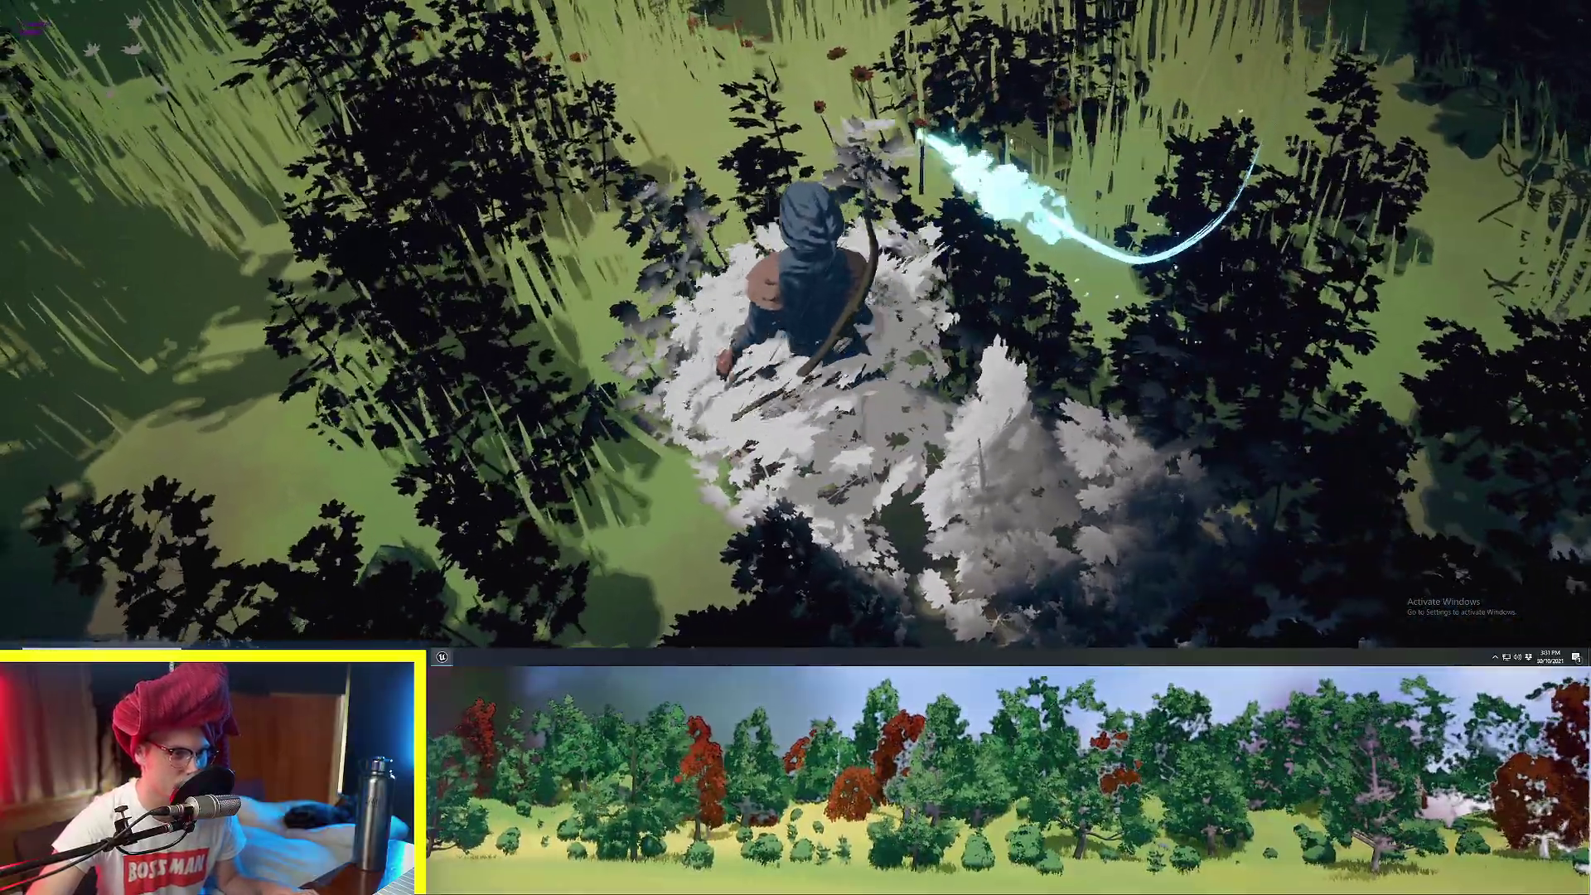
{"action": "key", "text": "d"}
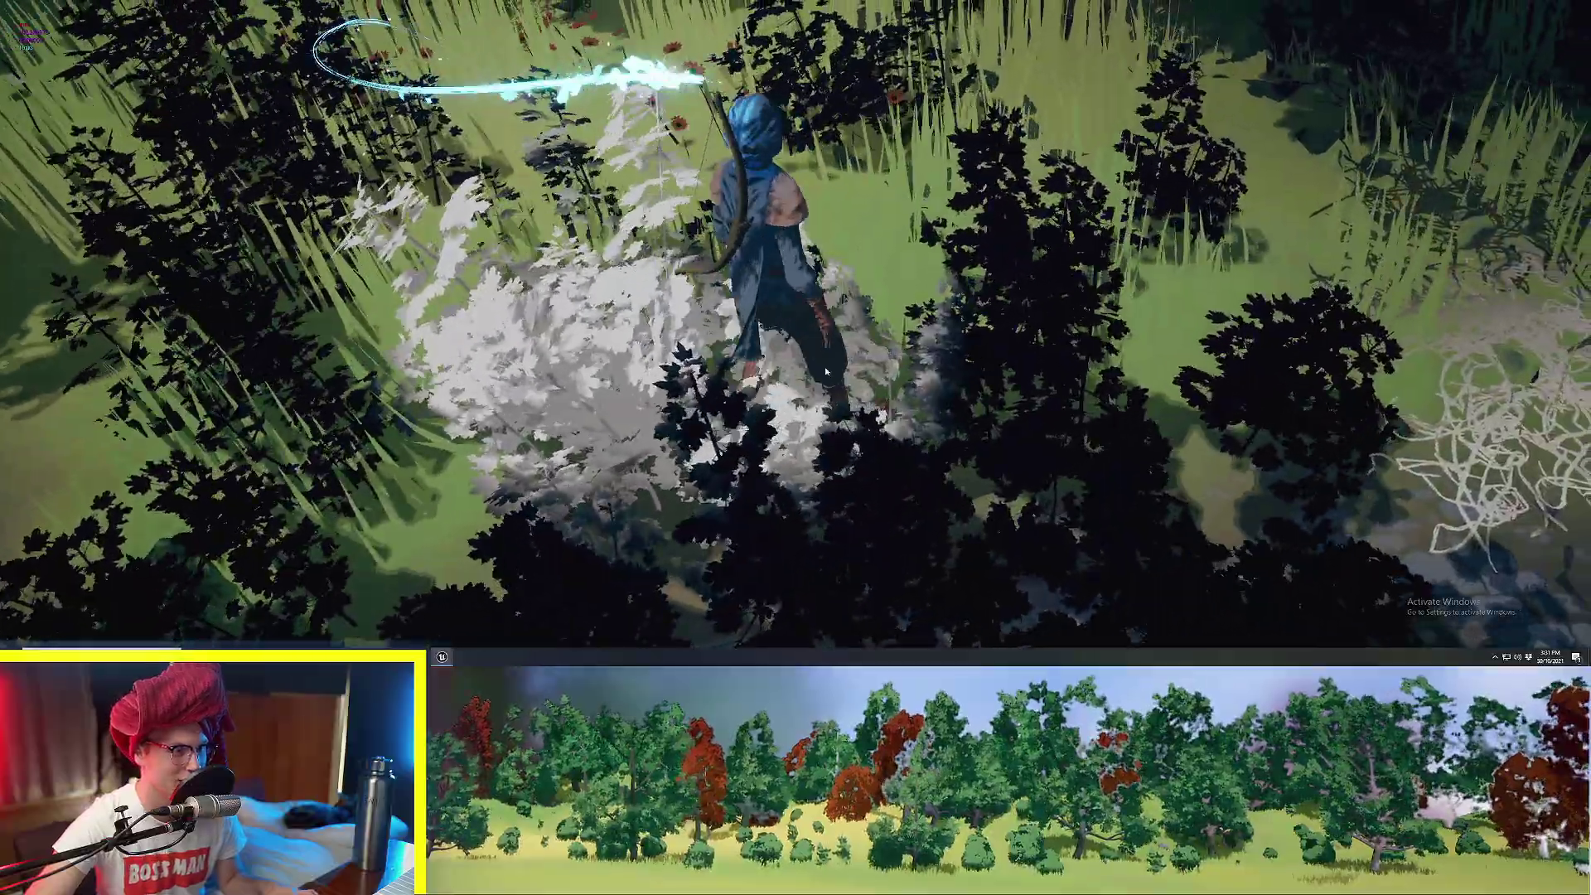
{"action": "key", "text": "a"}
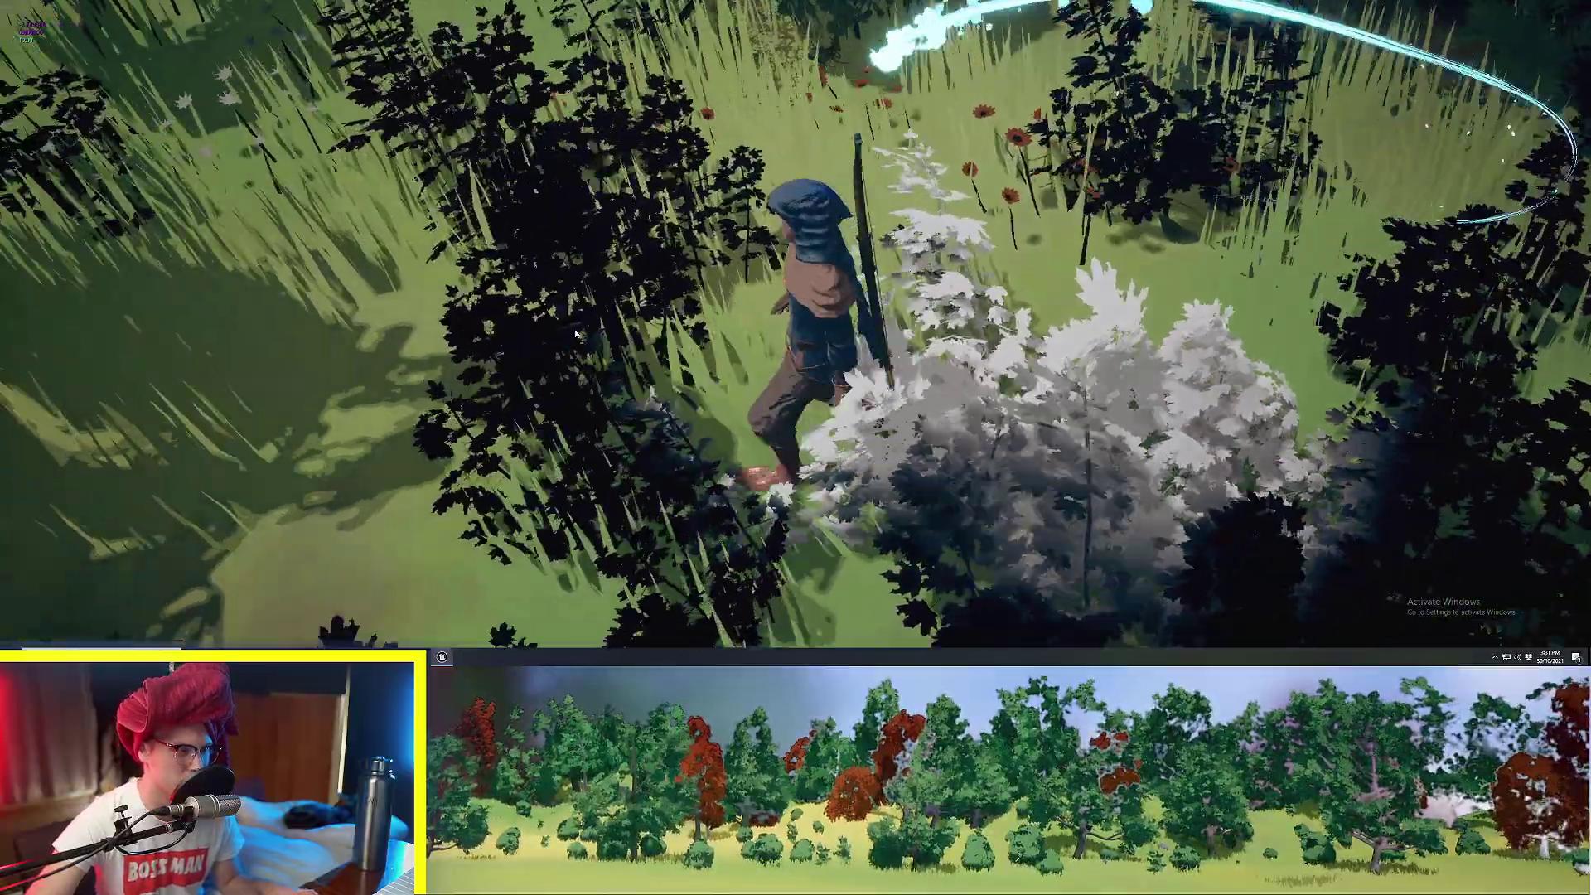
{"action": "key", "text": "a"}
{"action": "key", "text": "w"}
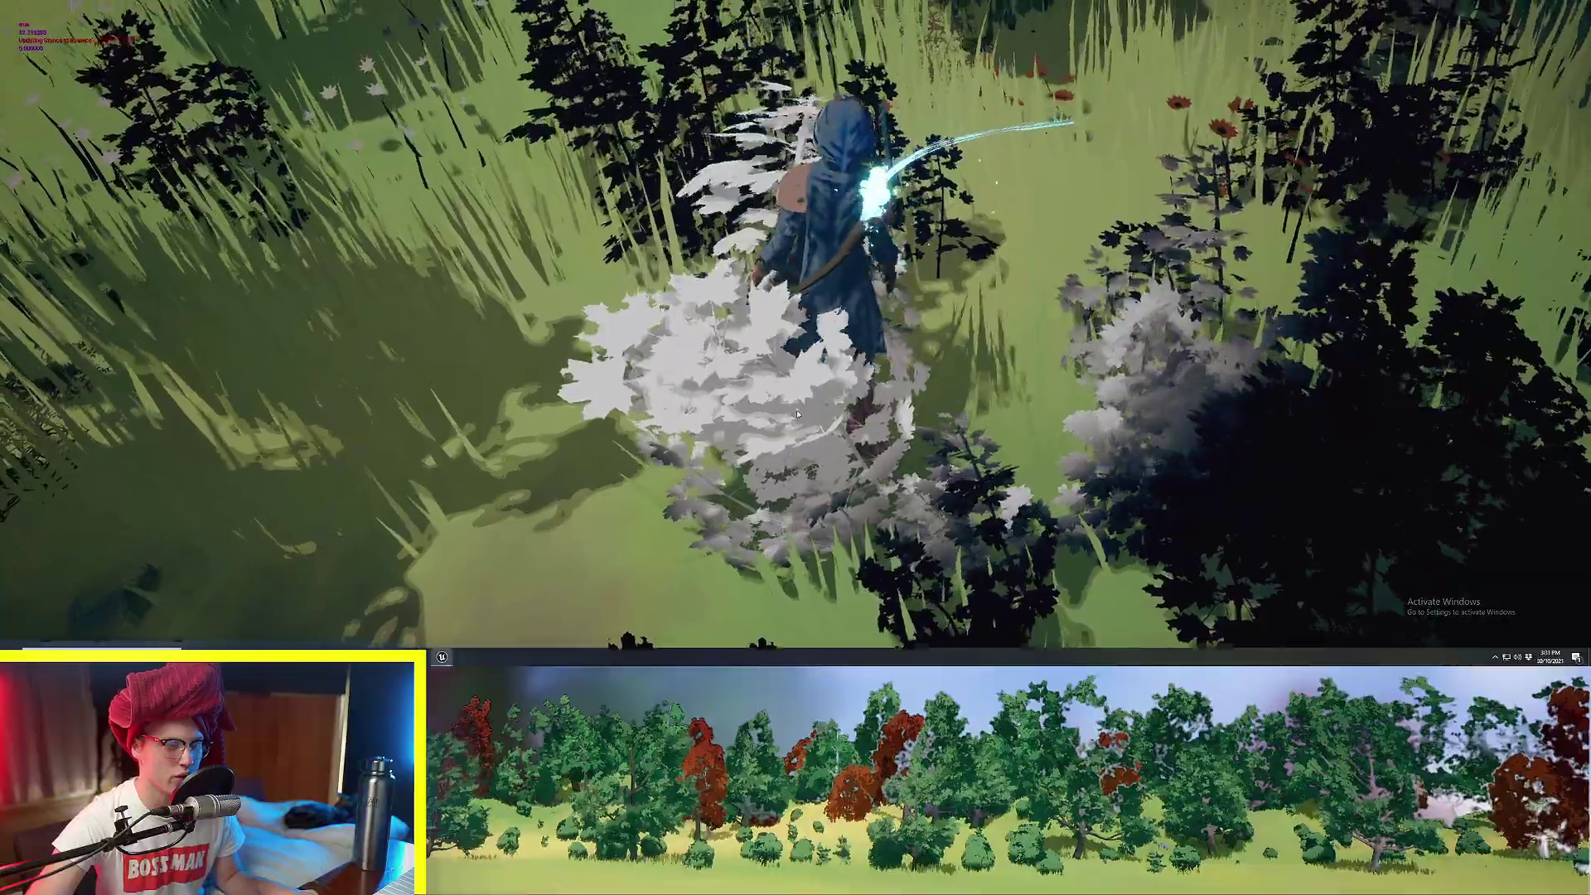
{"action": "key", "text": "d"}
{"action": "key", "text": "s"}
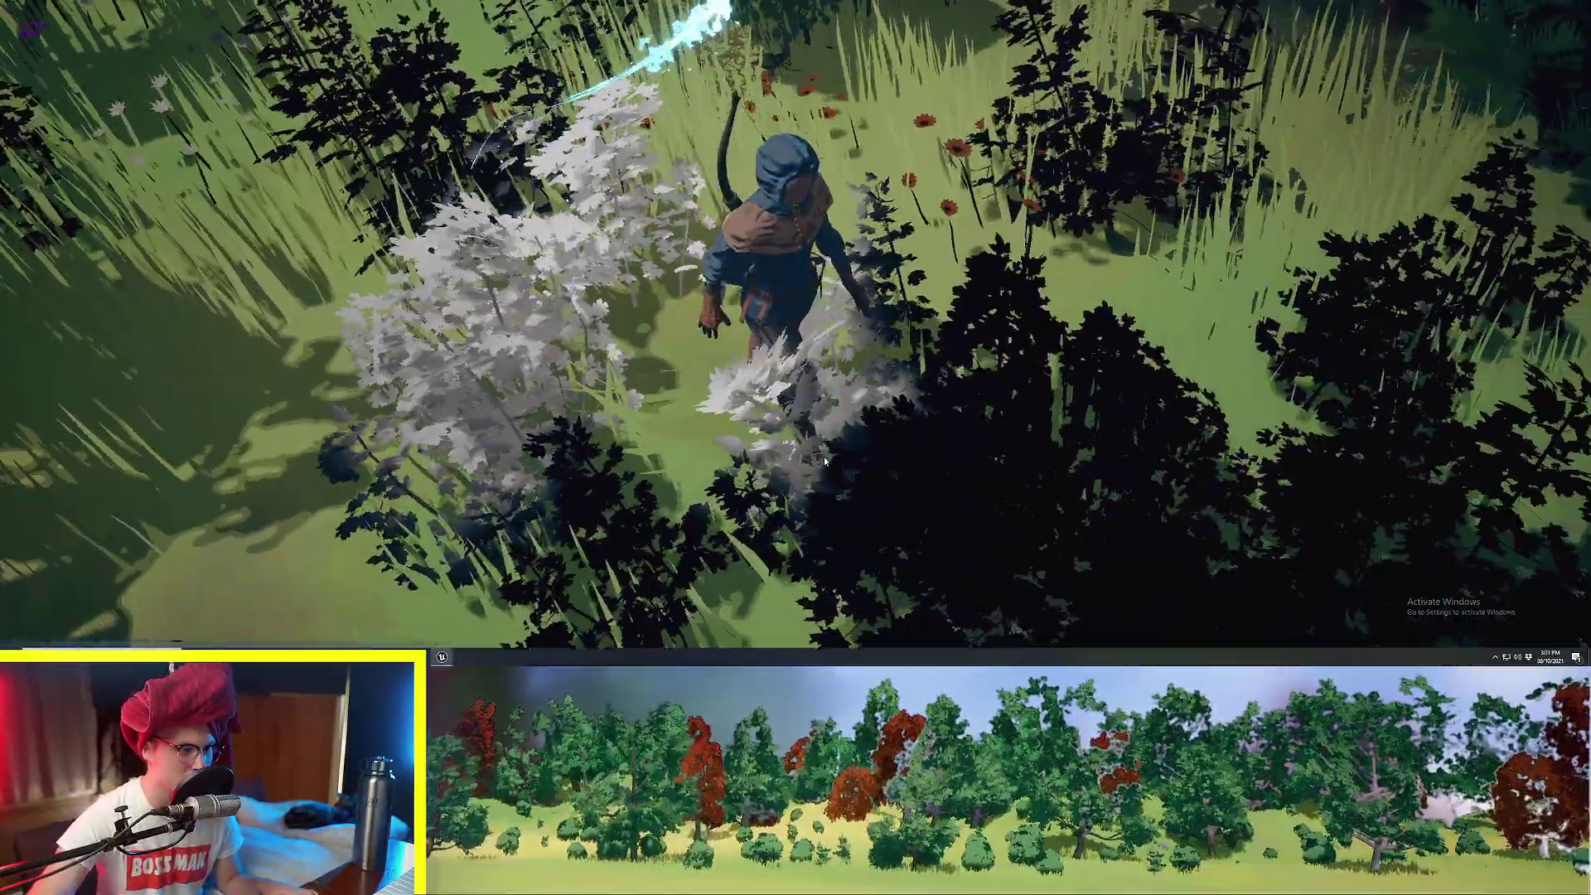
{"action": "key", "text": "d"}
{"action": "key", "text": "s"}
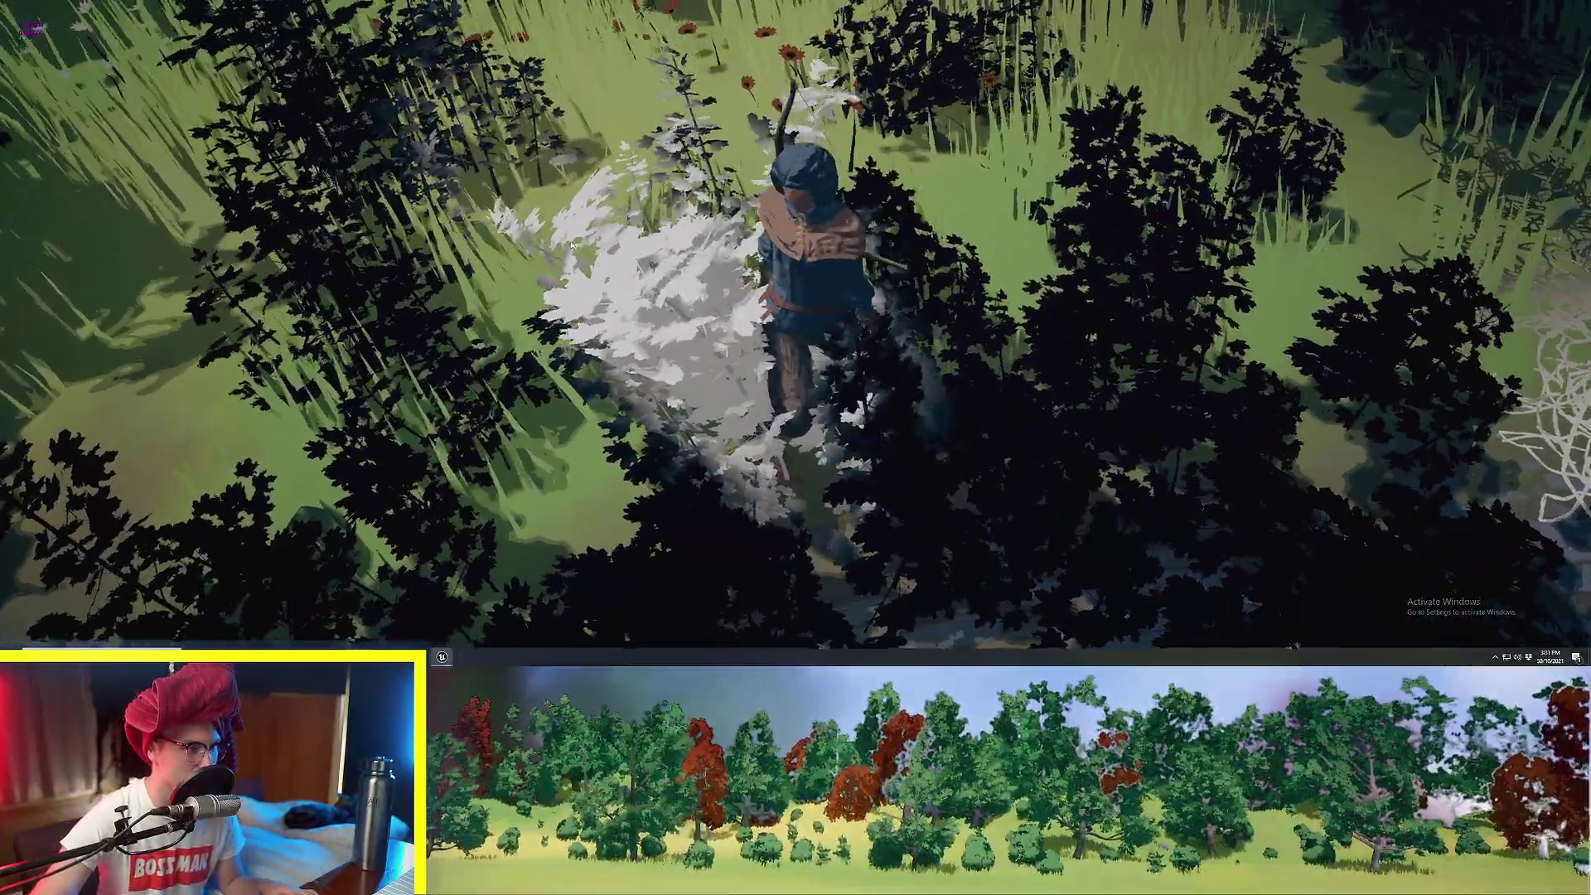
{"action": "key", "text": "w"}
{"action": "key", "text": "d"}
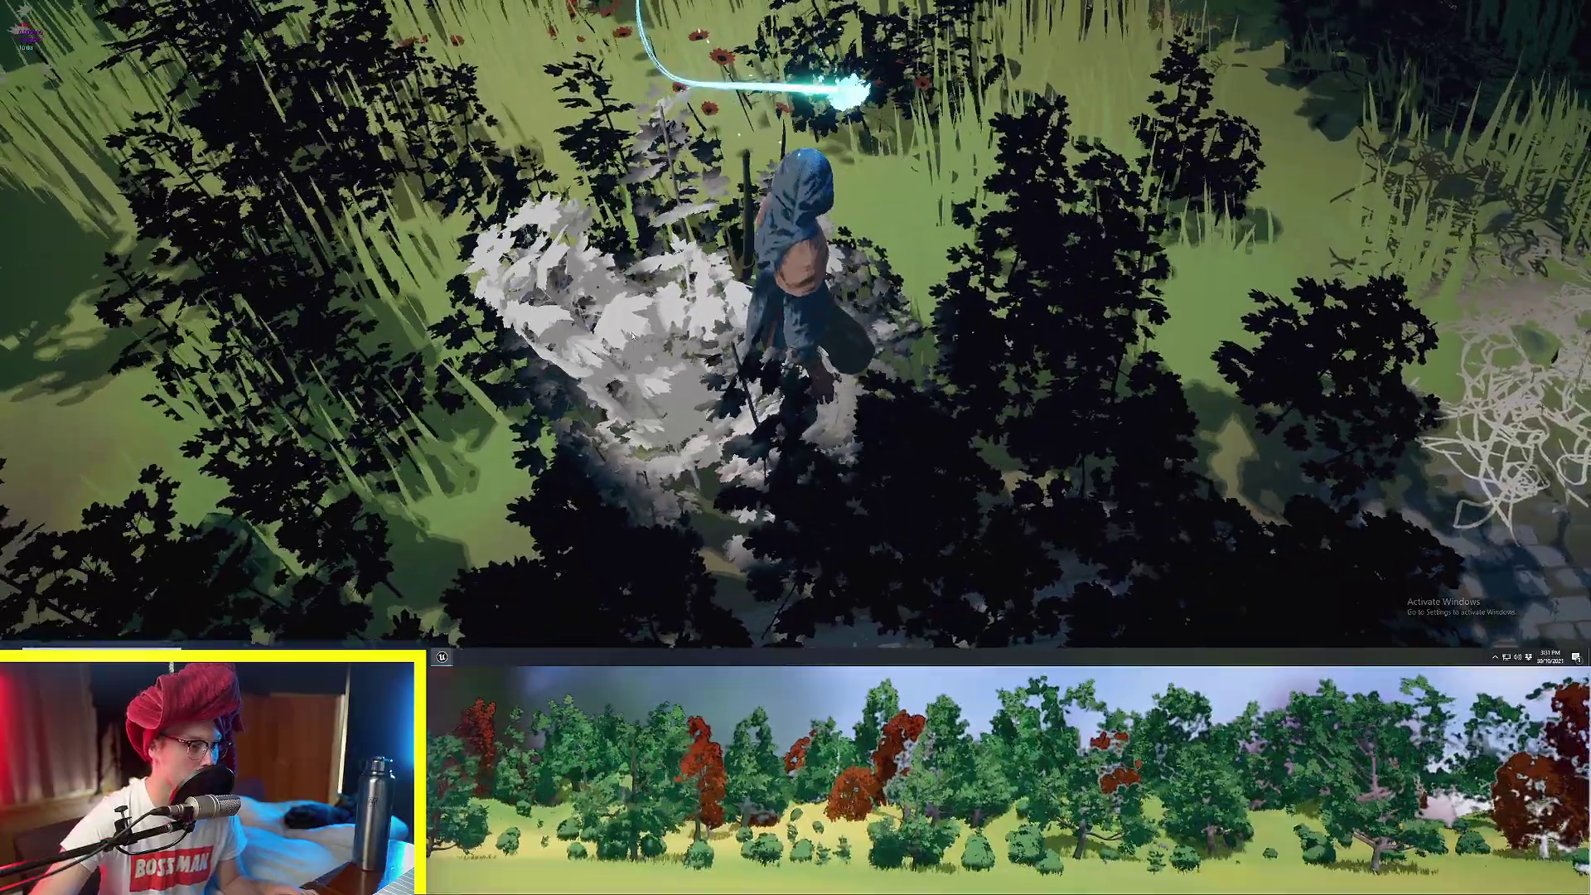
{"action": "key", "text": "d"}
{"action": "key", "text": "s"}
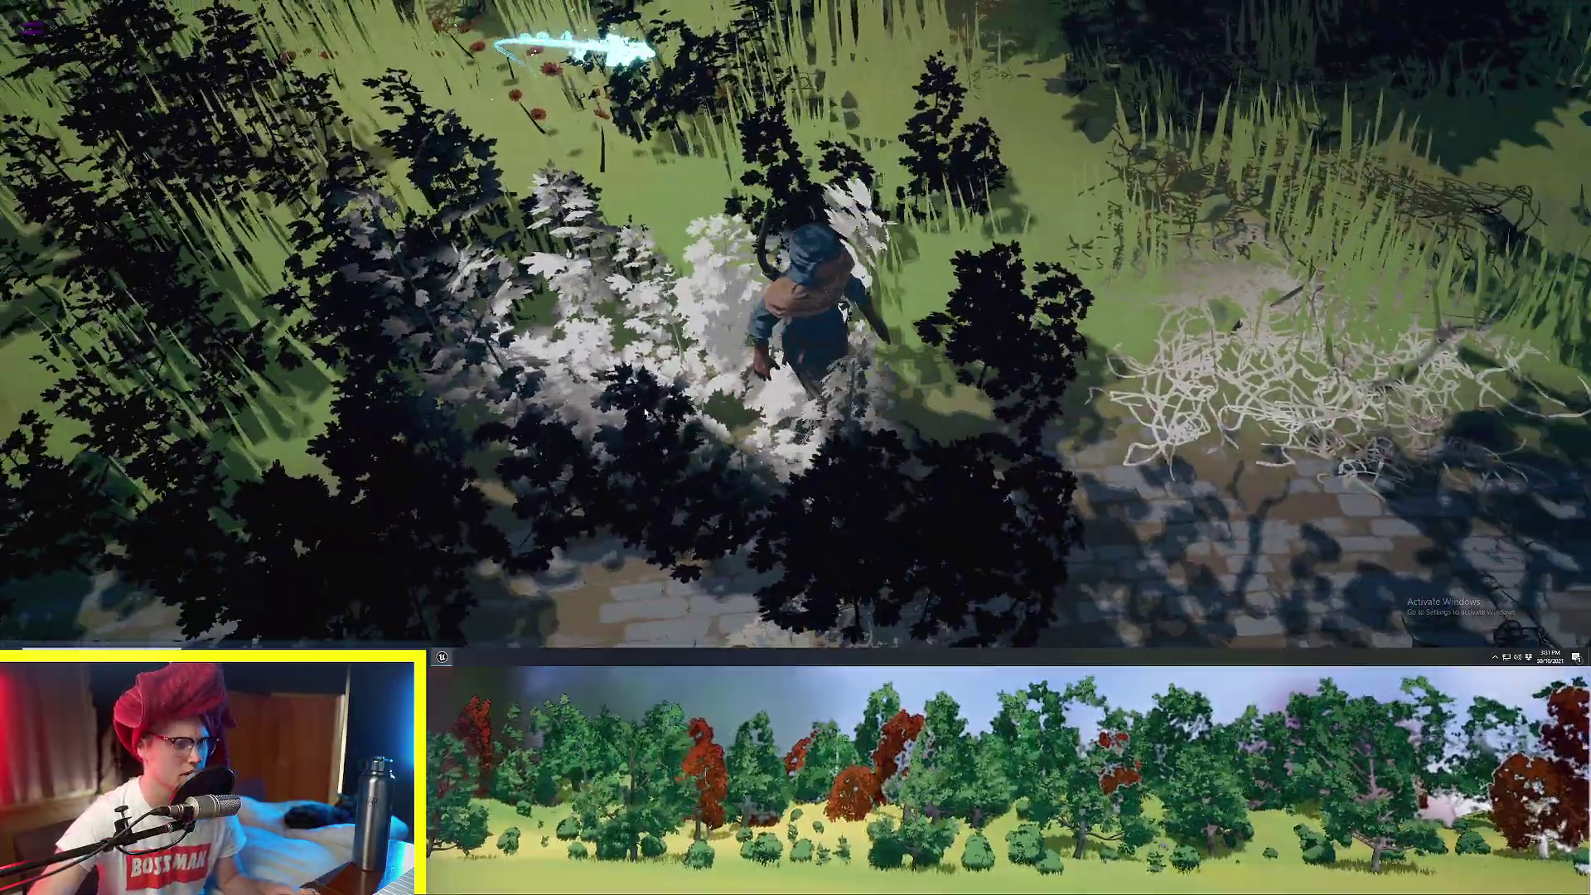
{"action": "key", "text": "w"}
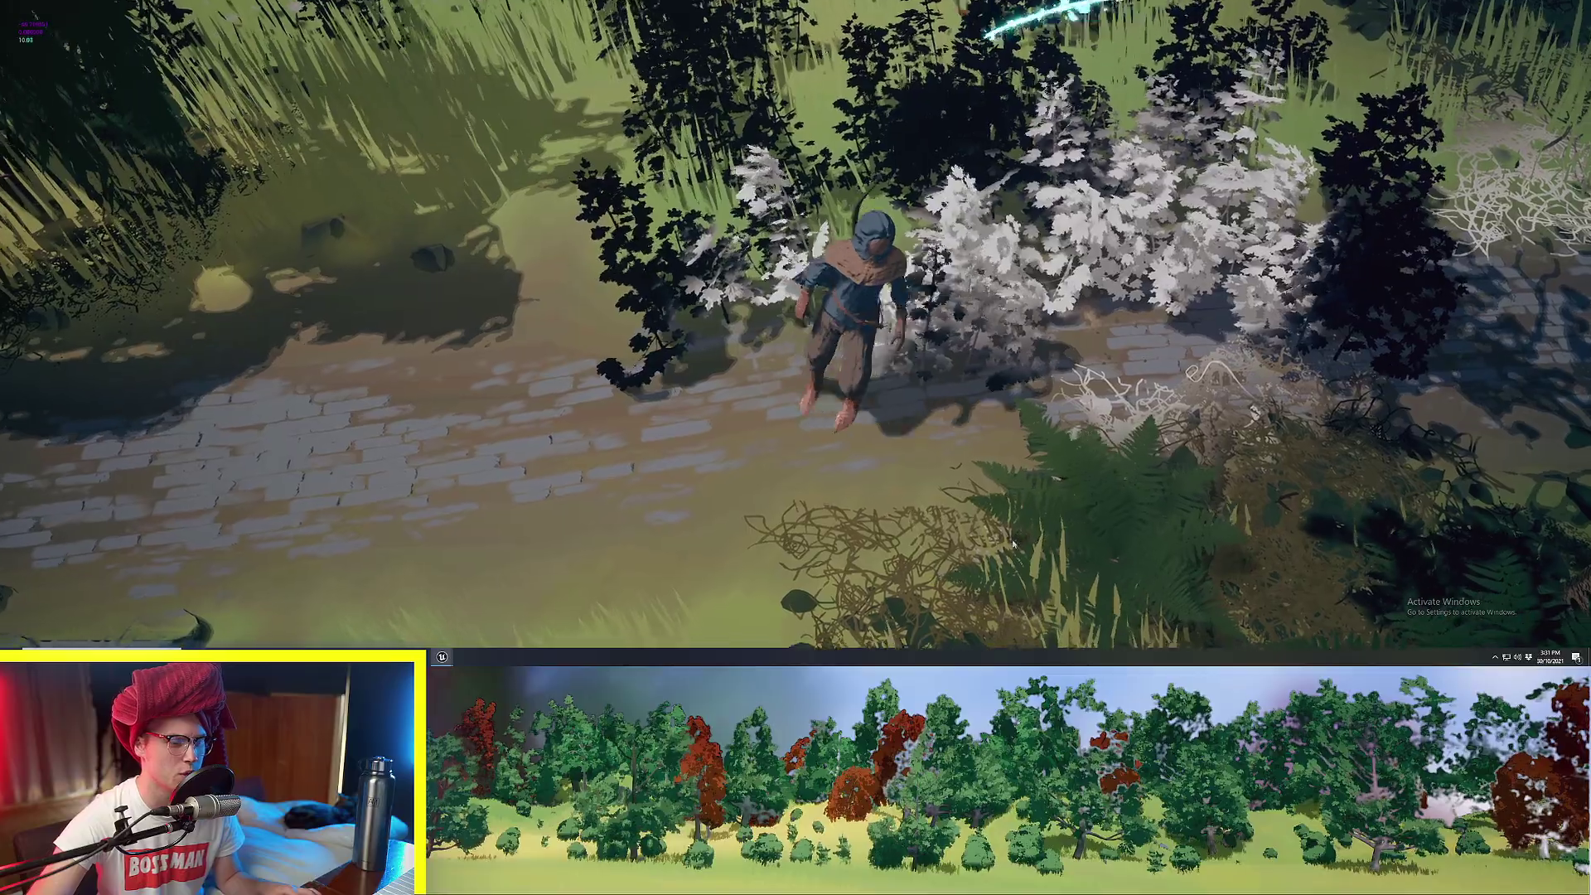
Walk the character across the path into the ferns and ground foliage to examine their interaction mask.
{"action": "key", "text": "w"}
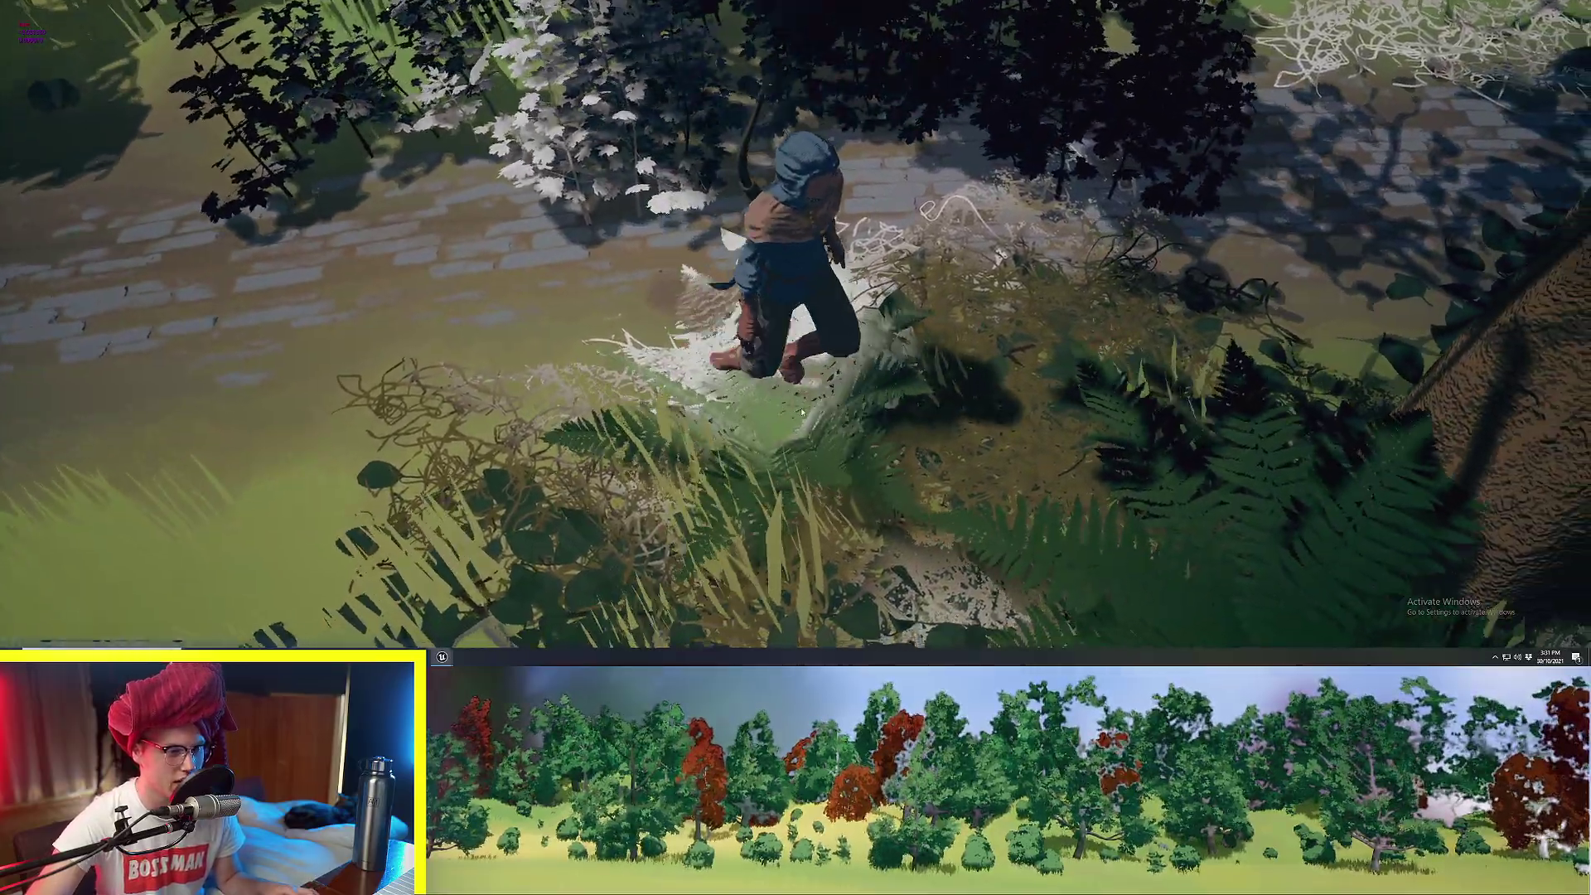
{"action": "key", "text": "w"}
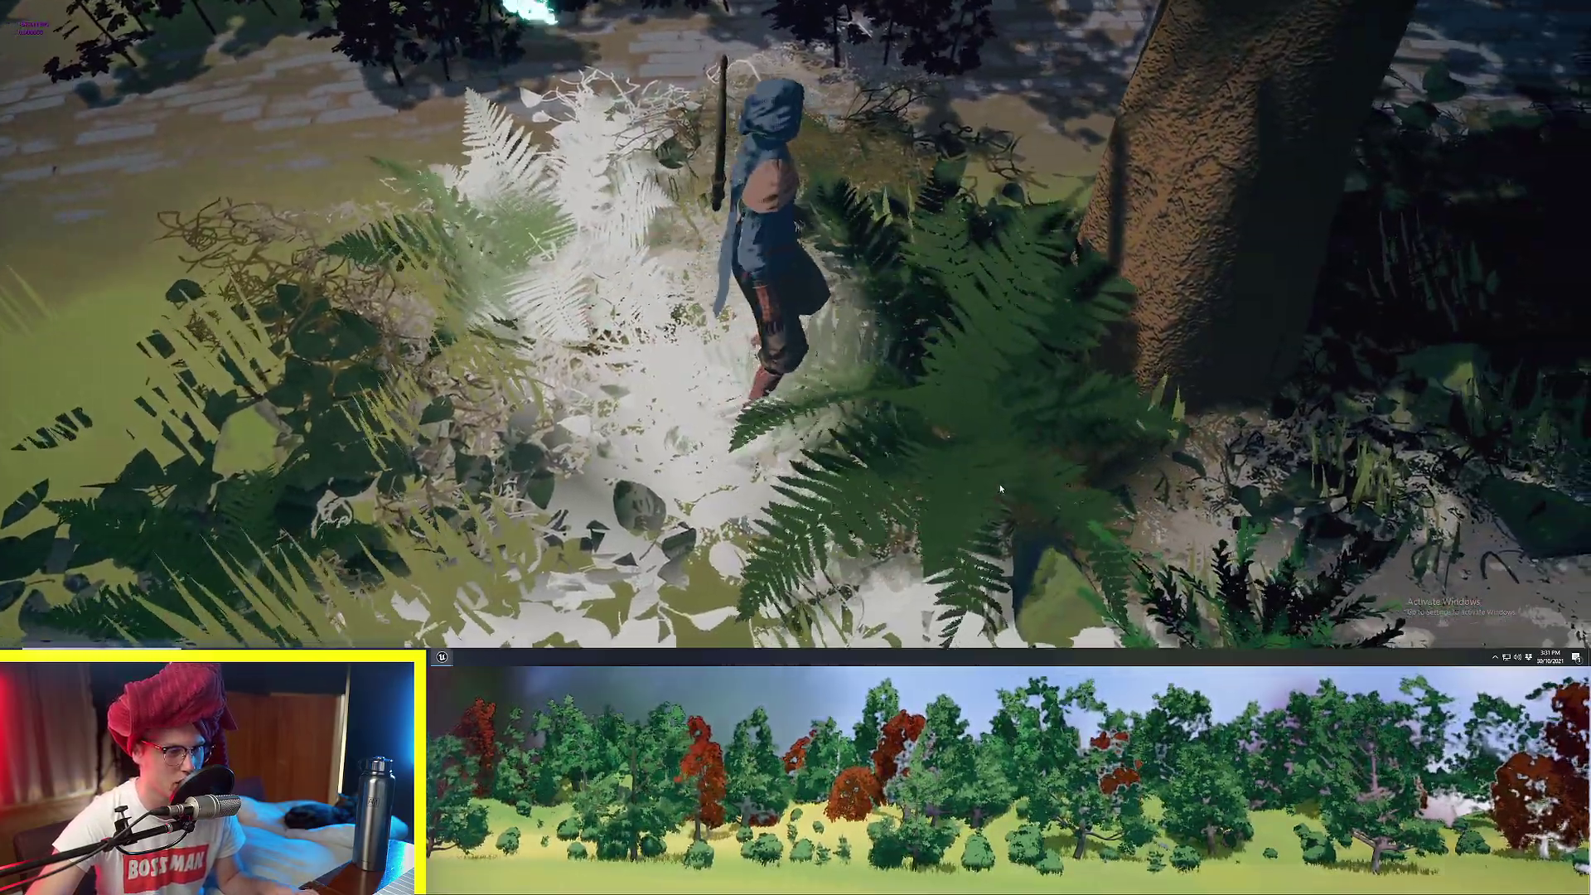
{"action": "key", "text": "w"}
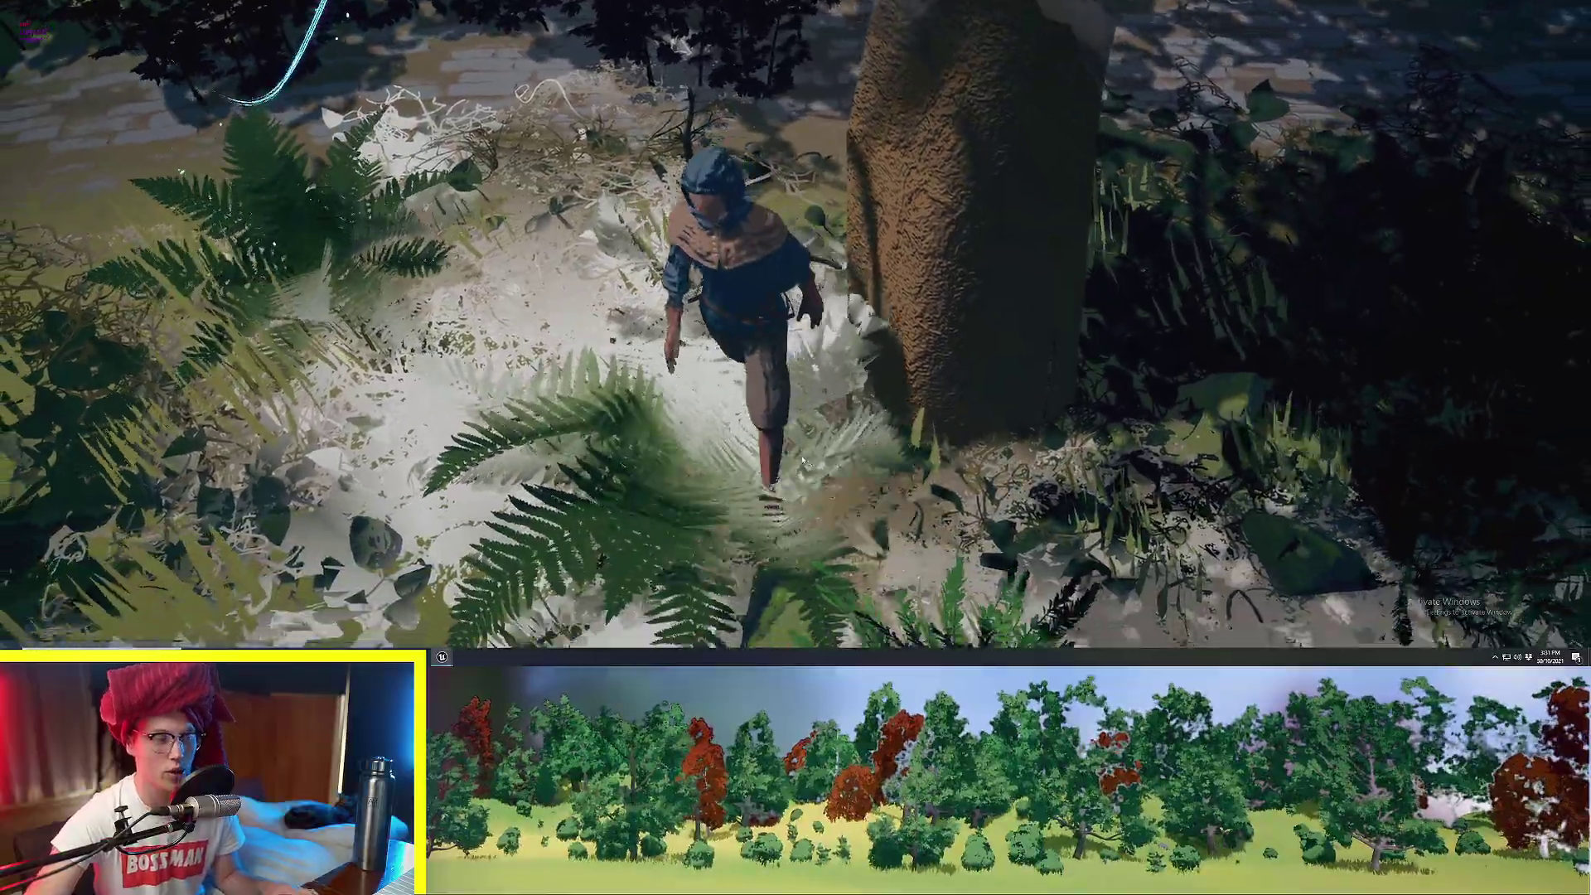
Examine the black TUTBUSH test mesh and its pivot from several sides in the level viewport.
{"action": "left_click_drag", "start_coordinate": [797, 450], "coordinate": [842, 337]}
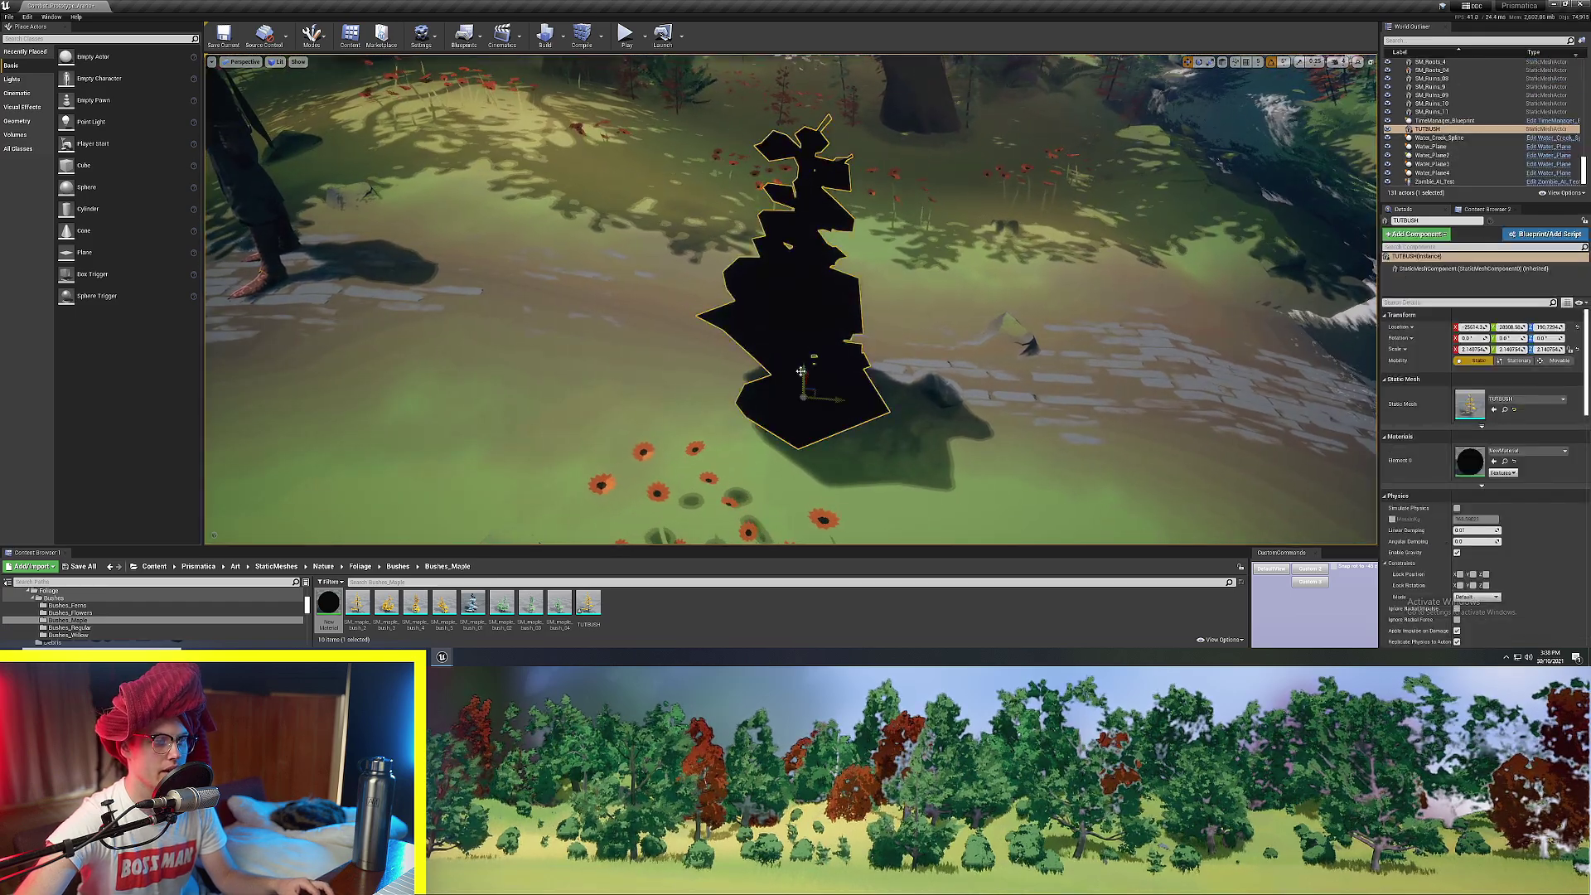
{"action": "mouse_move", "coordinate": [801, 372]}
{"action": "left_mouse_down", "text": "shift"}
{"action": "mouse_move", "coordinate": [803, 339]}
{"action": "mouse_move", "coordinate": [804, 374]}
{"action": "left_mouse_up", "text": "shift"}
{"action": "right_click_drag", "start_coordinate": [804, 374], "coordinate": [937, 364]}
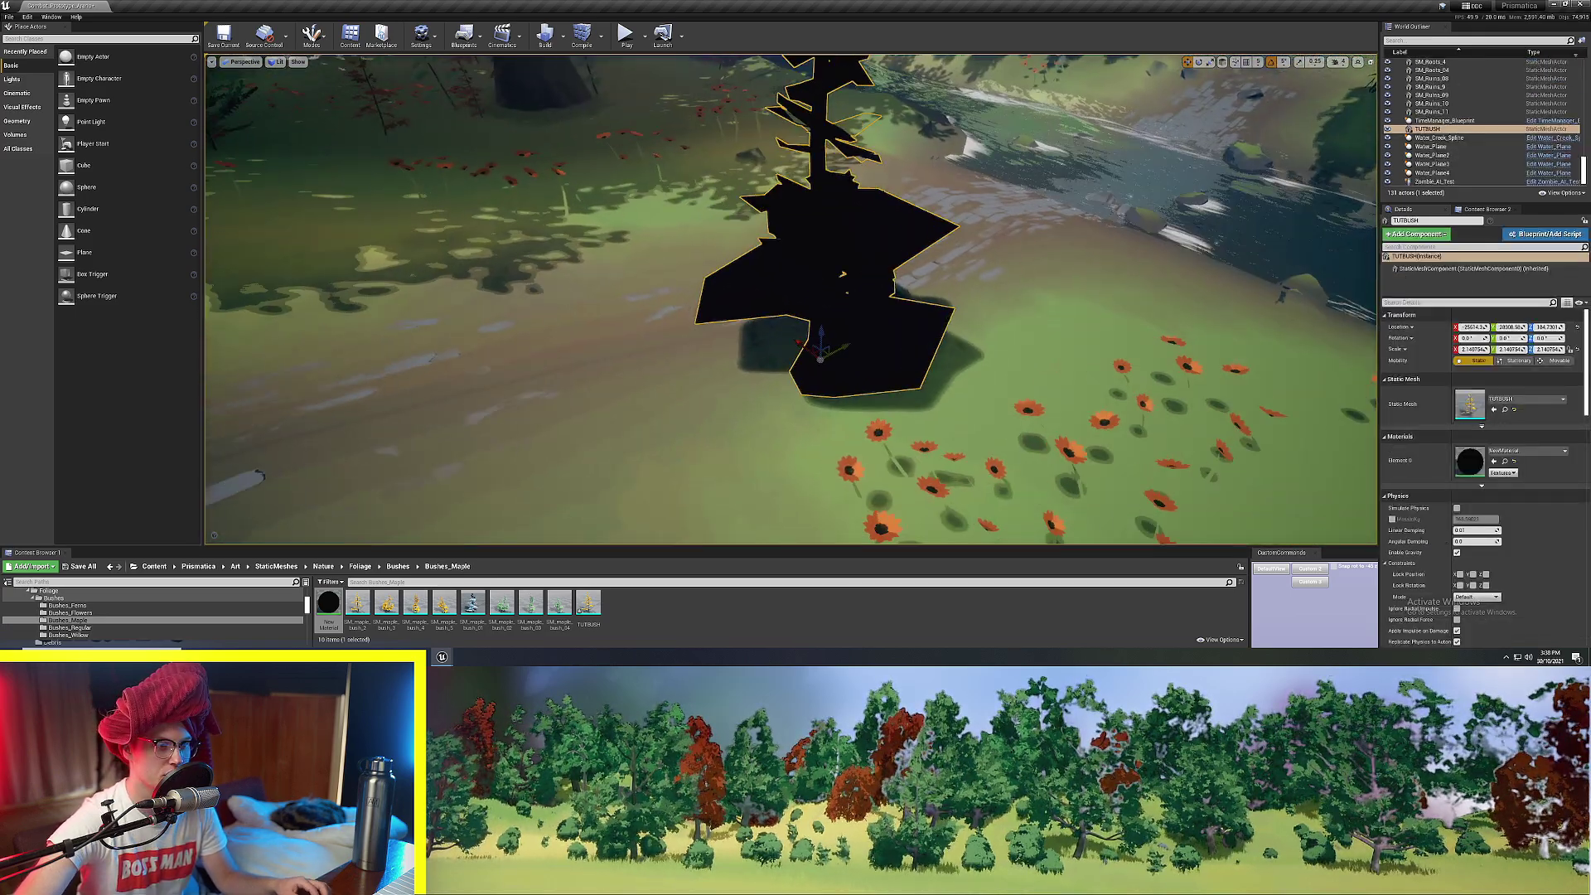
{"action": "left_click_drag", "start_coordinate": [843, 274], "coordinate": [853, 267], "text": "alt"}
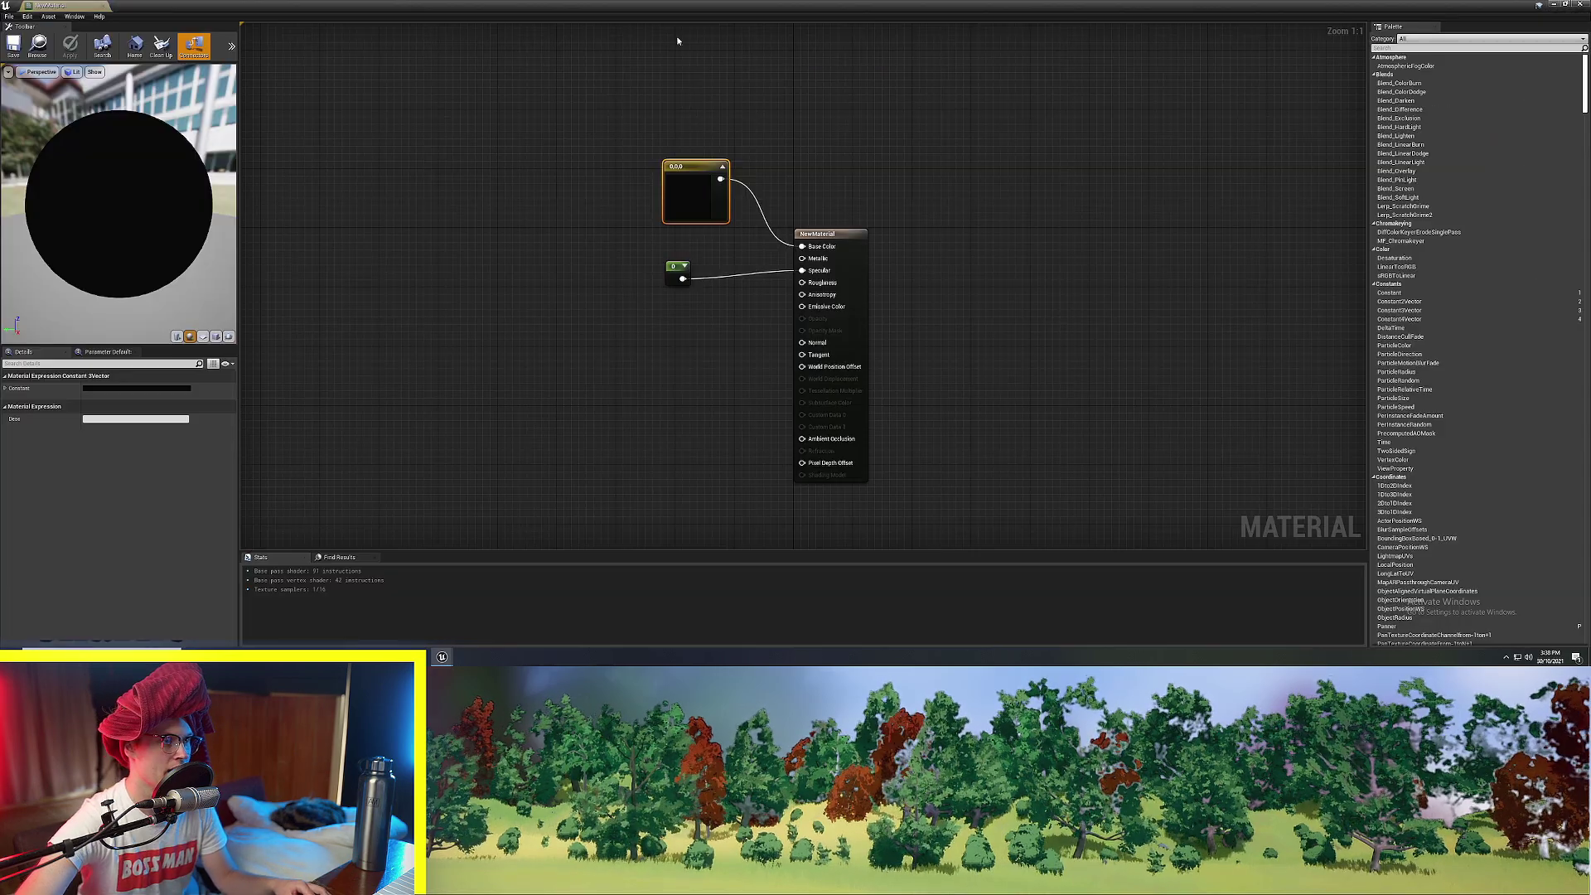
Place the NewMaterial editor window beside the viewport and connect a BoundingBoxBased_0-1_UVW node's B output to Base Color.
{"action": "left_click_drag", "start_coordinate": [676, 37], "coordinate": [1127, 73]}
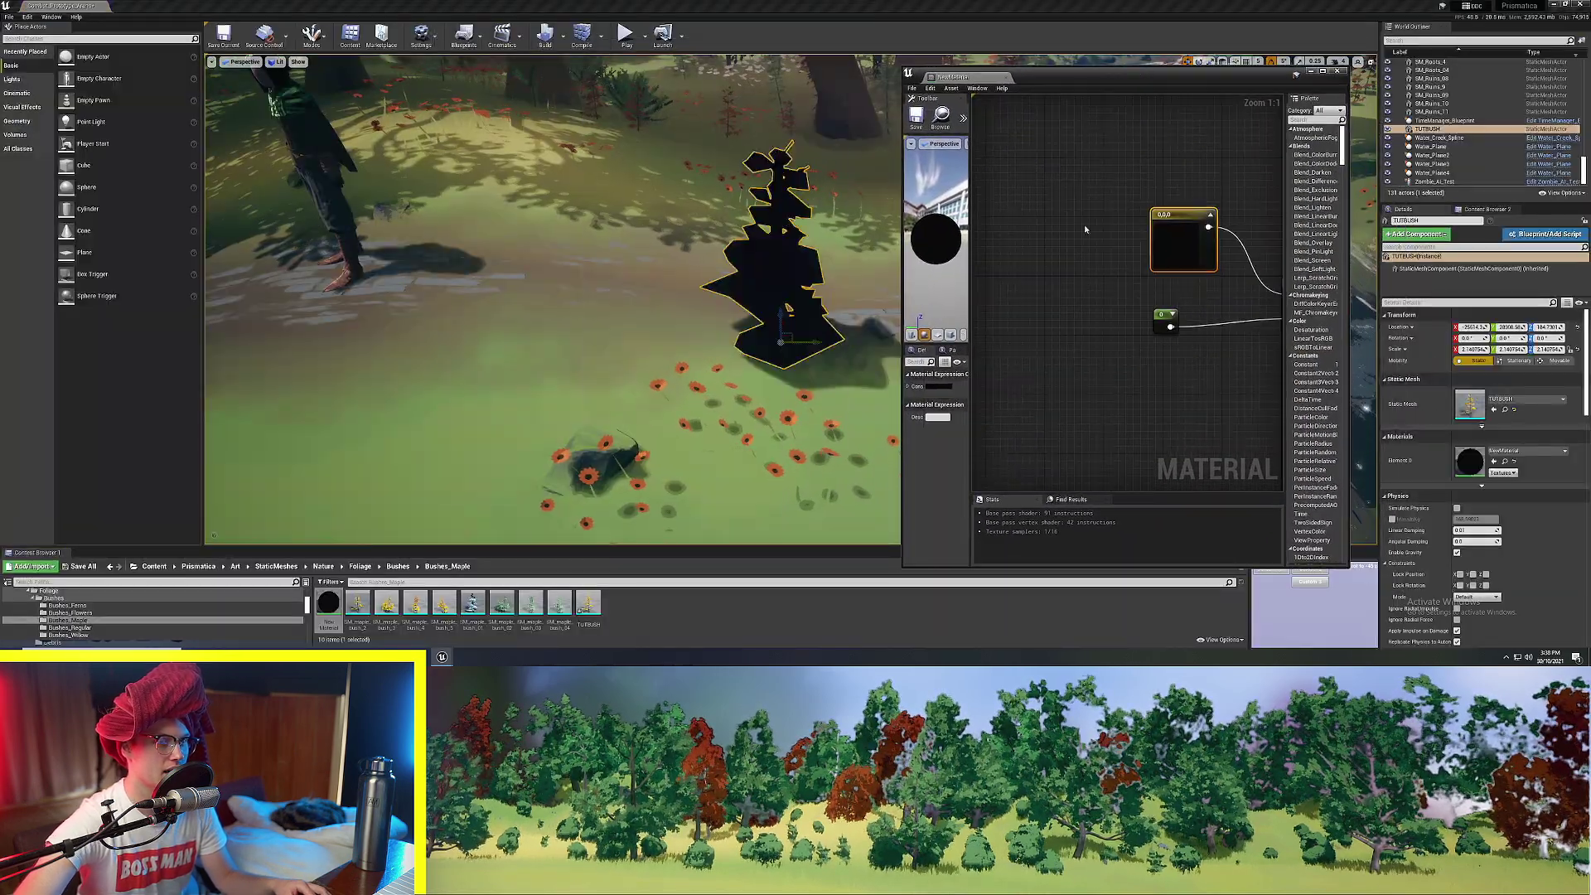
{"action": "key", "text": "w"}
{"action": "right_click_drag", "start_coordinate": [846, 331], "coordinate": [879, 301]}
{"action": "key", "text": "s"}
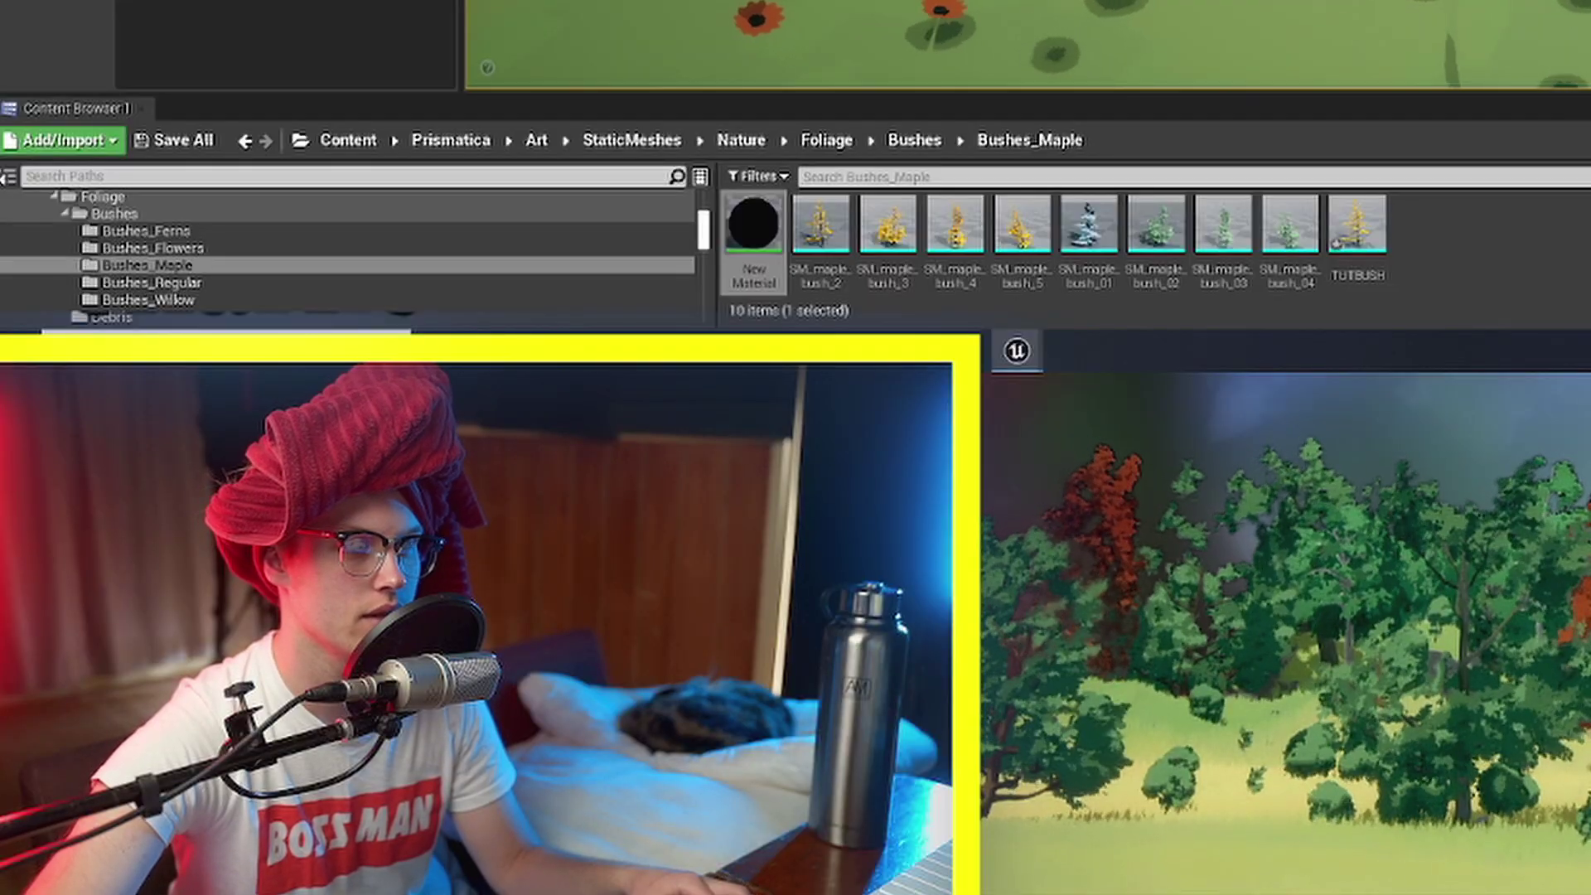
{"action": "right_click_drag", "start_coordinate": [1027, 42], "coordinate": [1077, 46]}
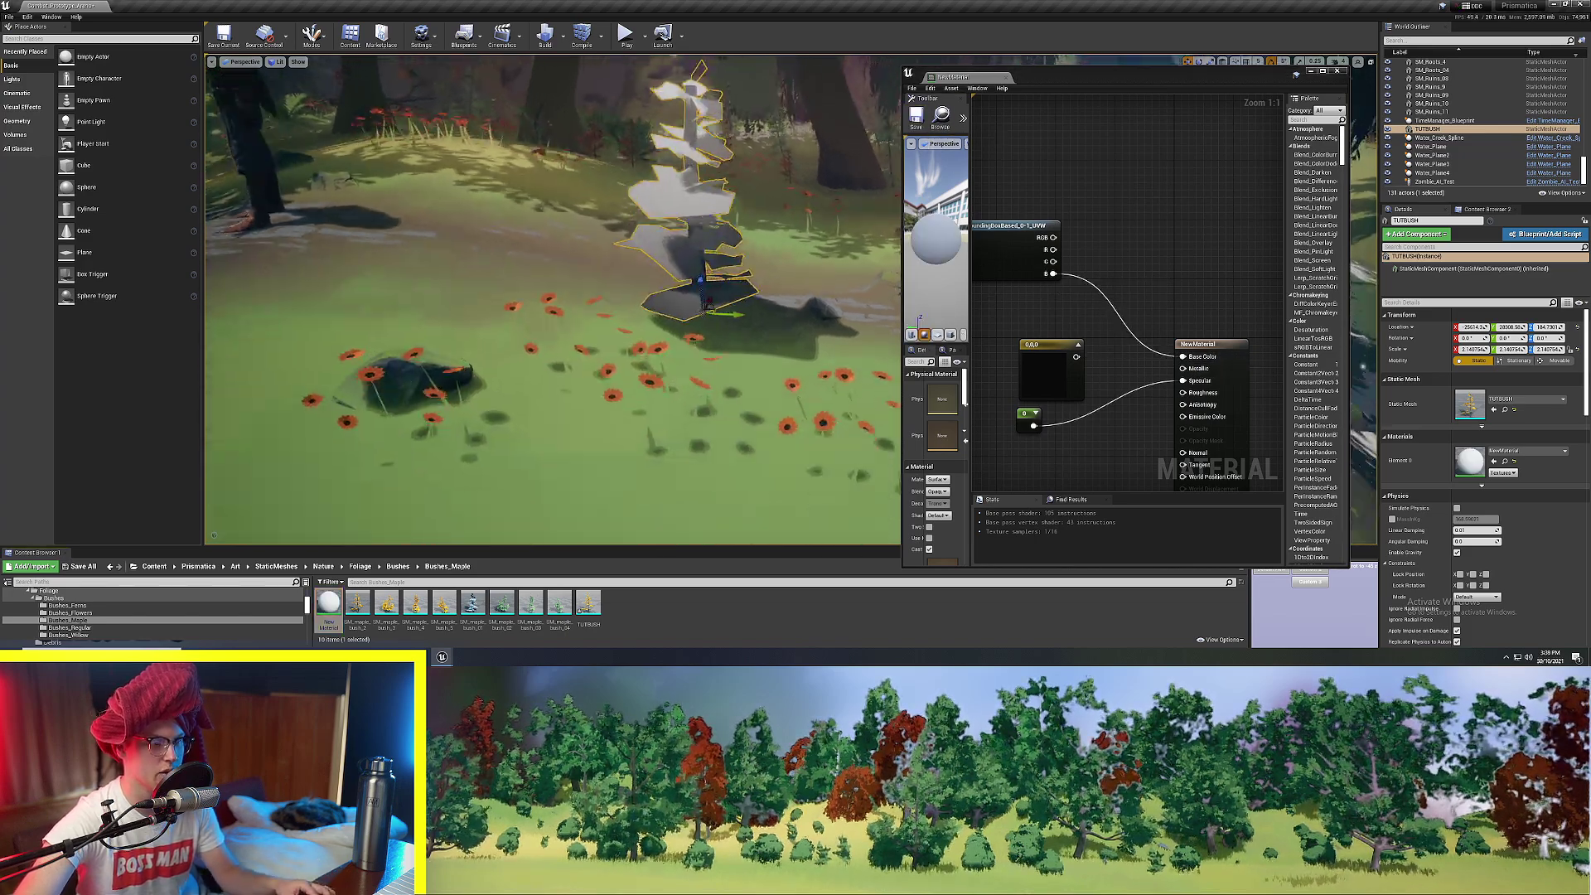
Duplicate the TUTBUSH mesh twice and place the copies near the original in the level.
{"action": "right_click_drag", "start_coordinate": [701, 348], "coordinate": [701, 319]}
{"action": "left_click_drag", "start_coordinate": [748, 409], "coordinate": [749, 362]}
{"action": "right_click_drag", "start_coordinate": [805, 688], "coordinate": [809, 611]}
{"action": "right_click_drag", "start_coordinate": [854, 464], "coordinate": [887, 489]}
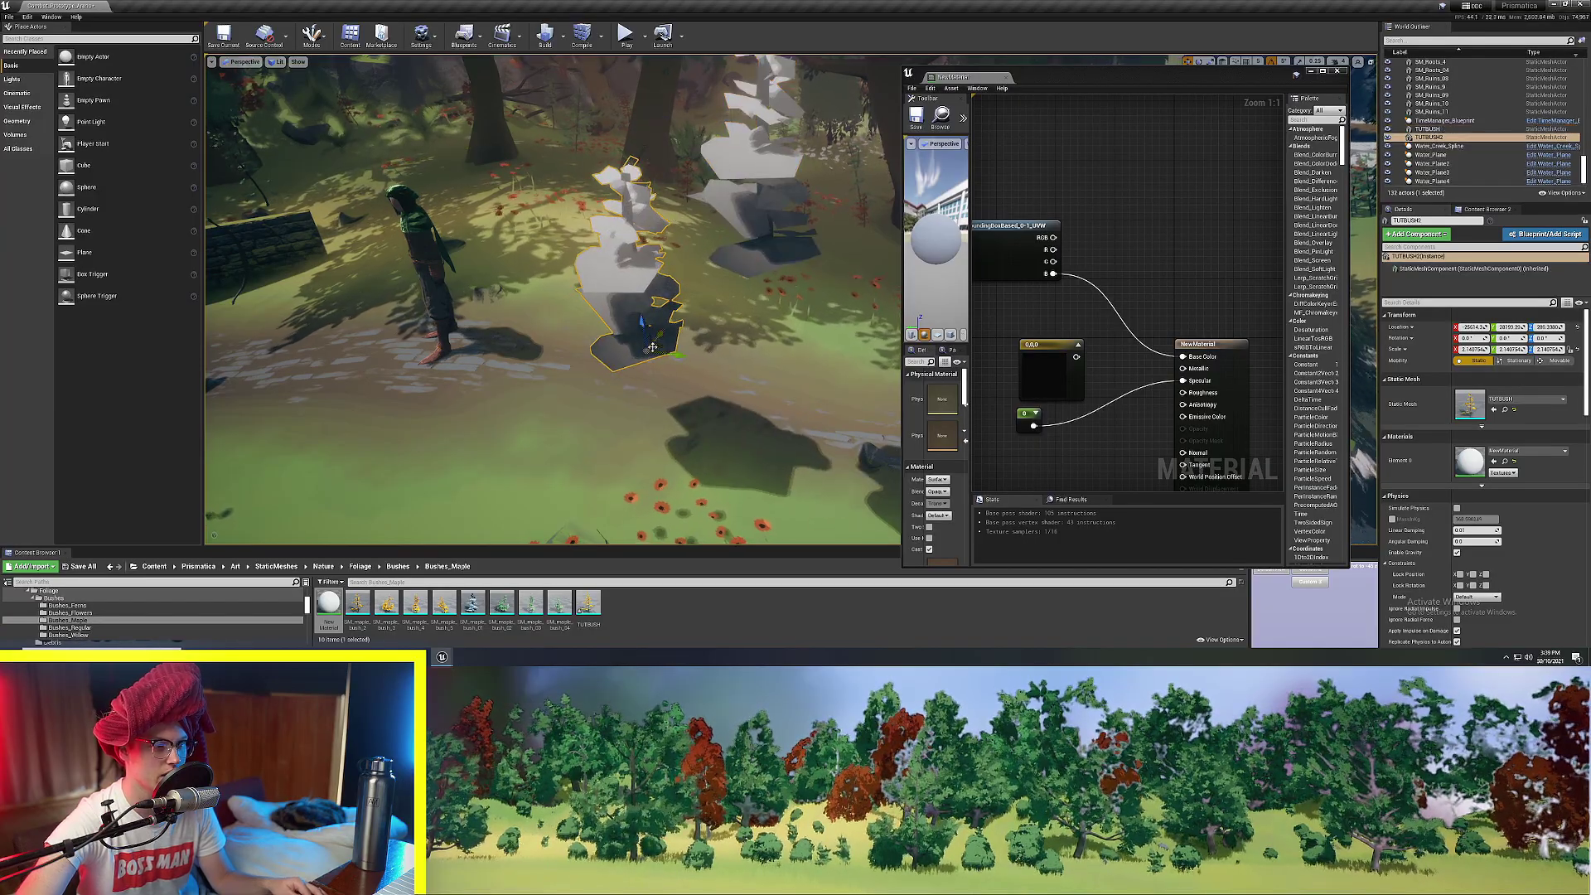
{"action": "mouse_move", "coordinate": [597, 332]}
{"action": "right_mouse_down"}
{"action": "mouse_move", "coordinate": [580, 335]}
{"action": "mouse_move", "coordinate": [595, 328]}
{"action": "right_mouse_up"}
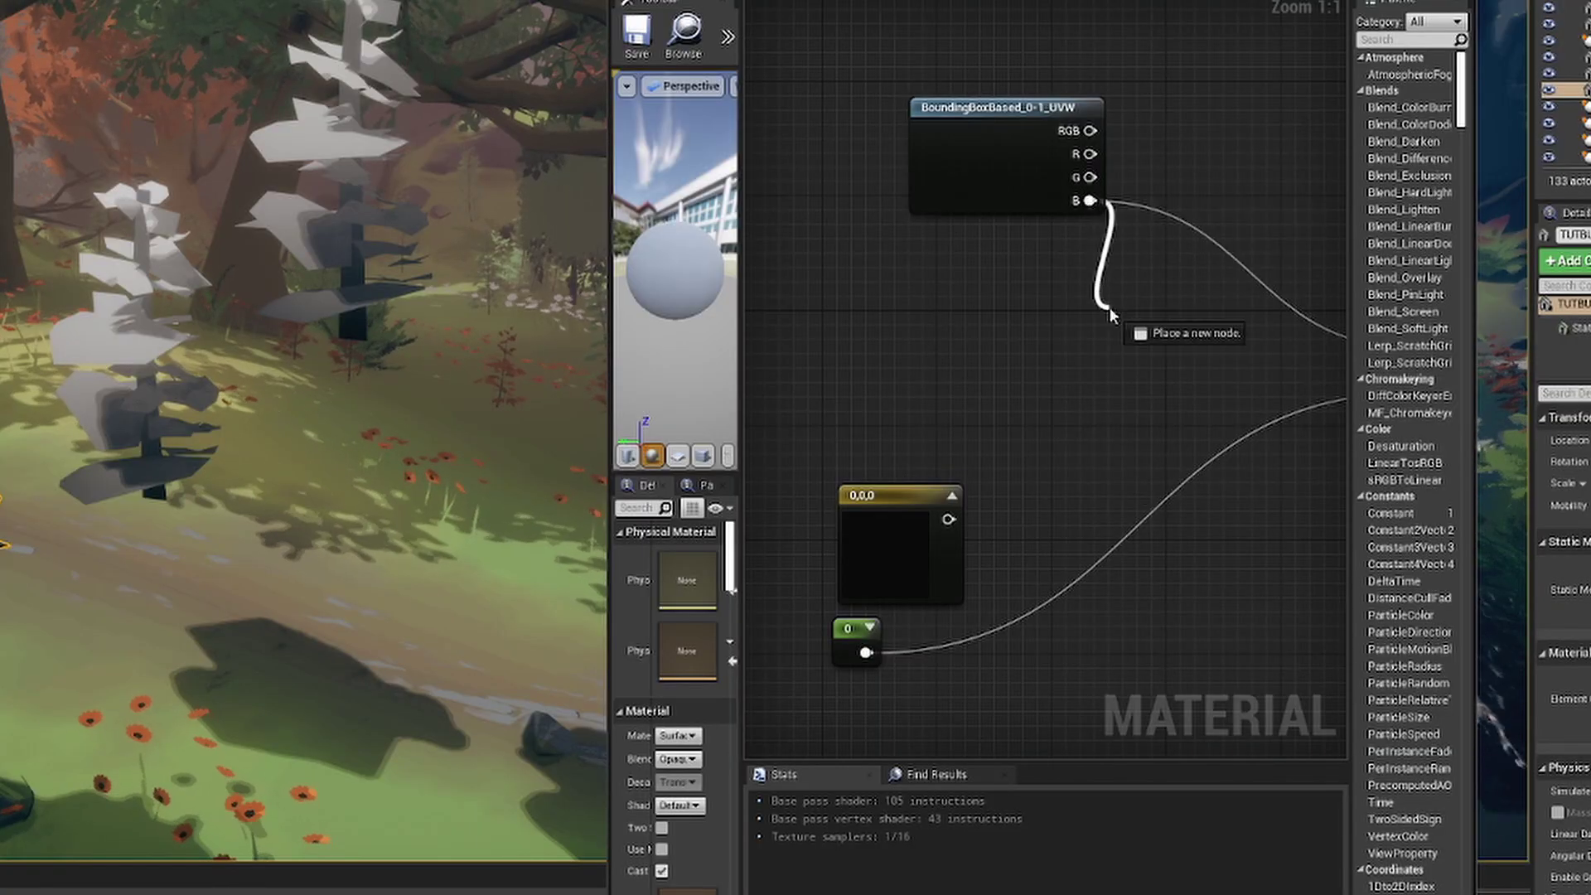
Multiply the bounding box node's B output by 100 and feed it through MakeFloat3's X into World Position Offset.
{"action": "left_click_drag", "start_coordinate": [1090, 201], "coordinate": [1111, 314]}
{"action": "key", "text": "Return"}
{"action": "right_click_drag", "start_coordinate": [1111, 315], "coordinate": [982, 300]}
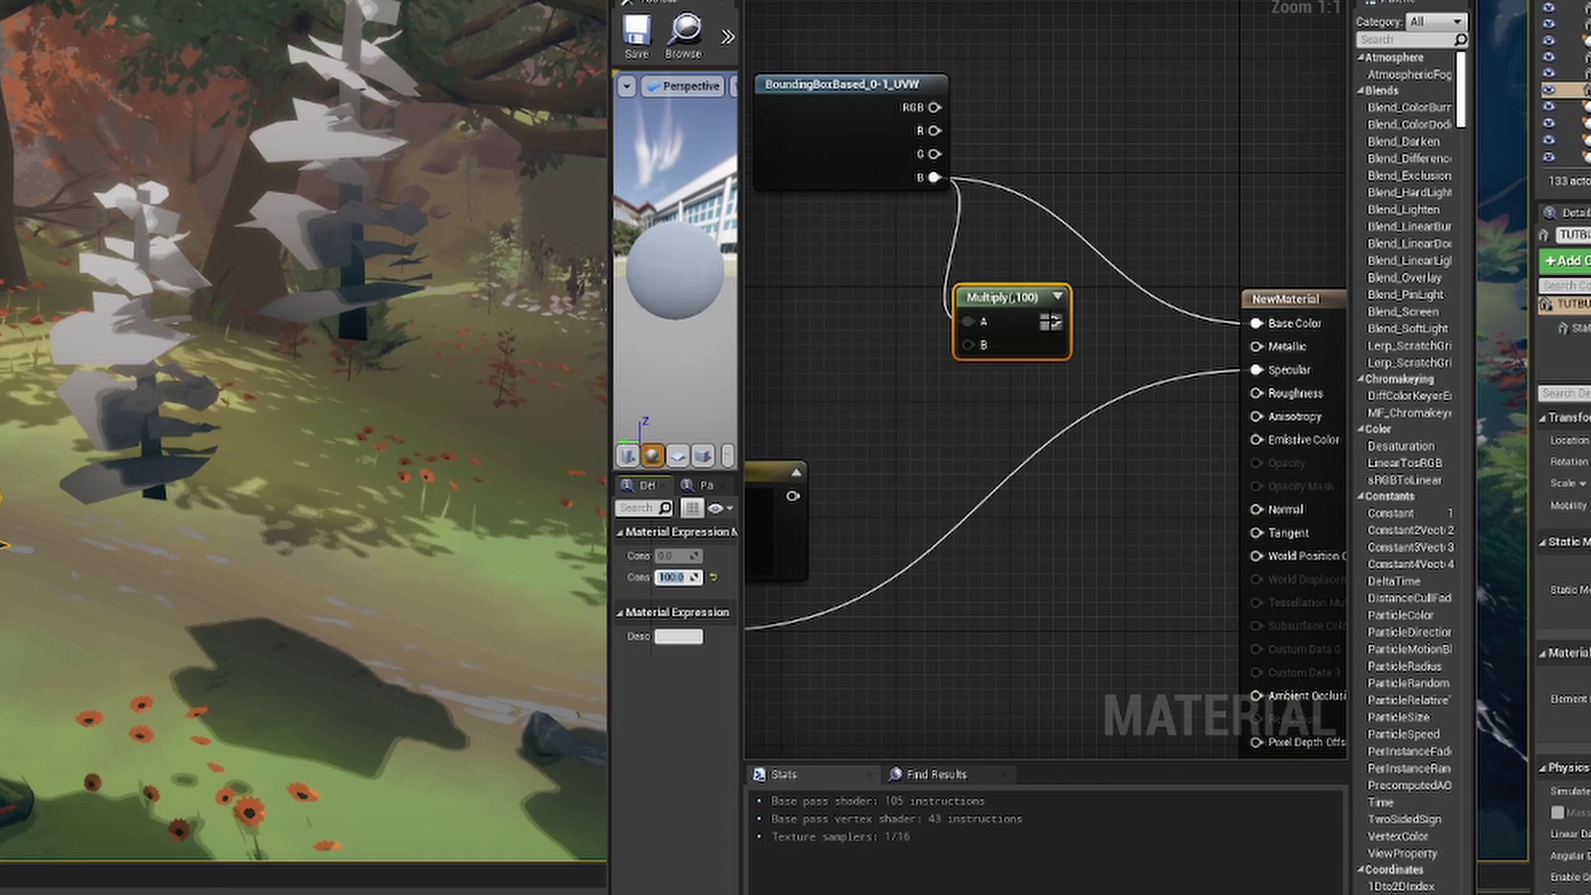
{"action": "left_click_drag", "start_coordinate": [1041, 543], "coordinate": [1041, 543]}
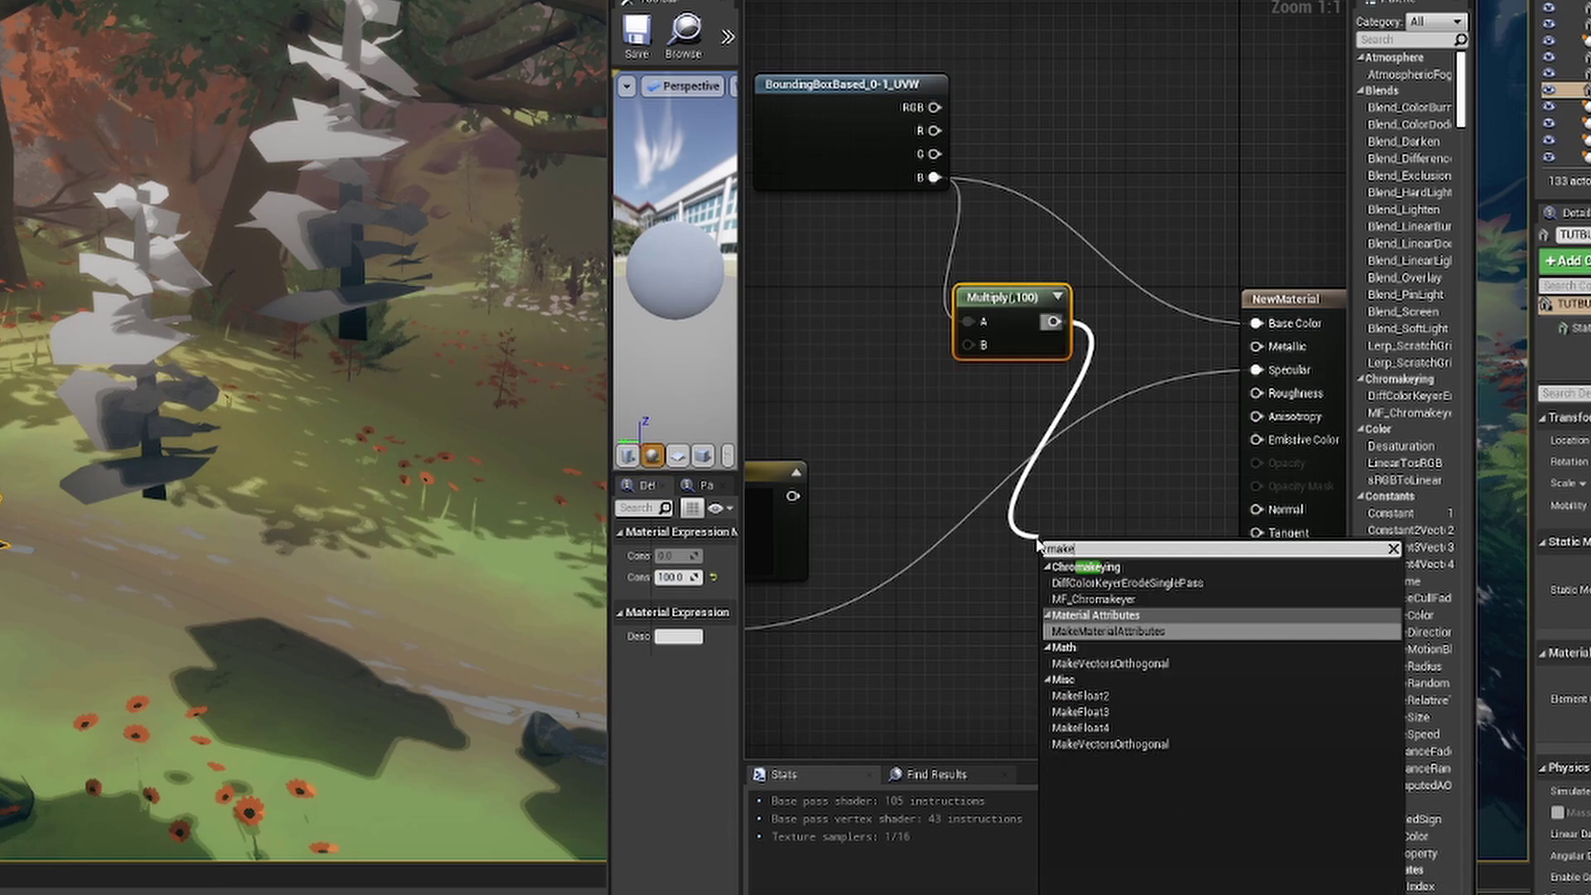
{"action": "left_click", "coordinate": [1087, 598]}
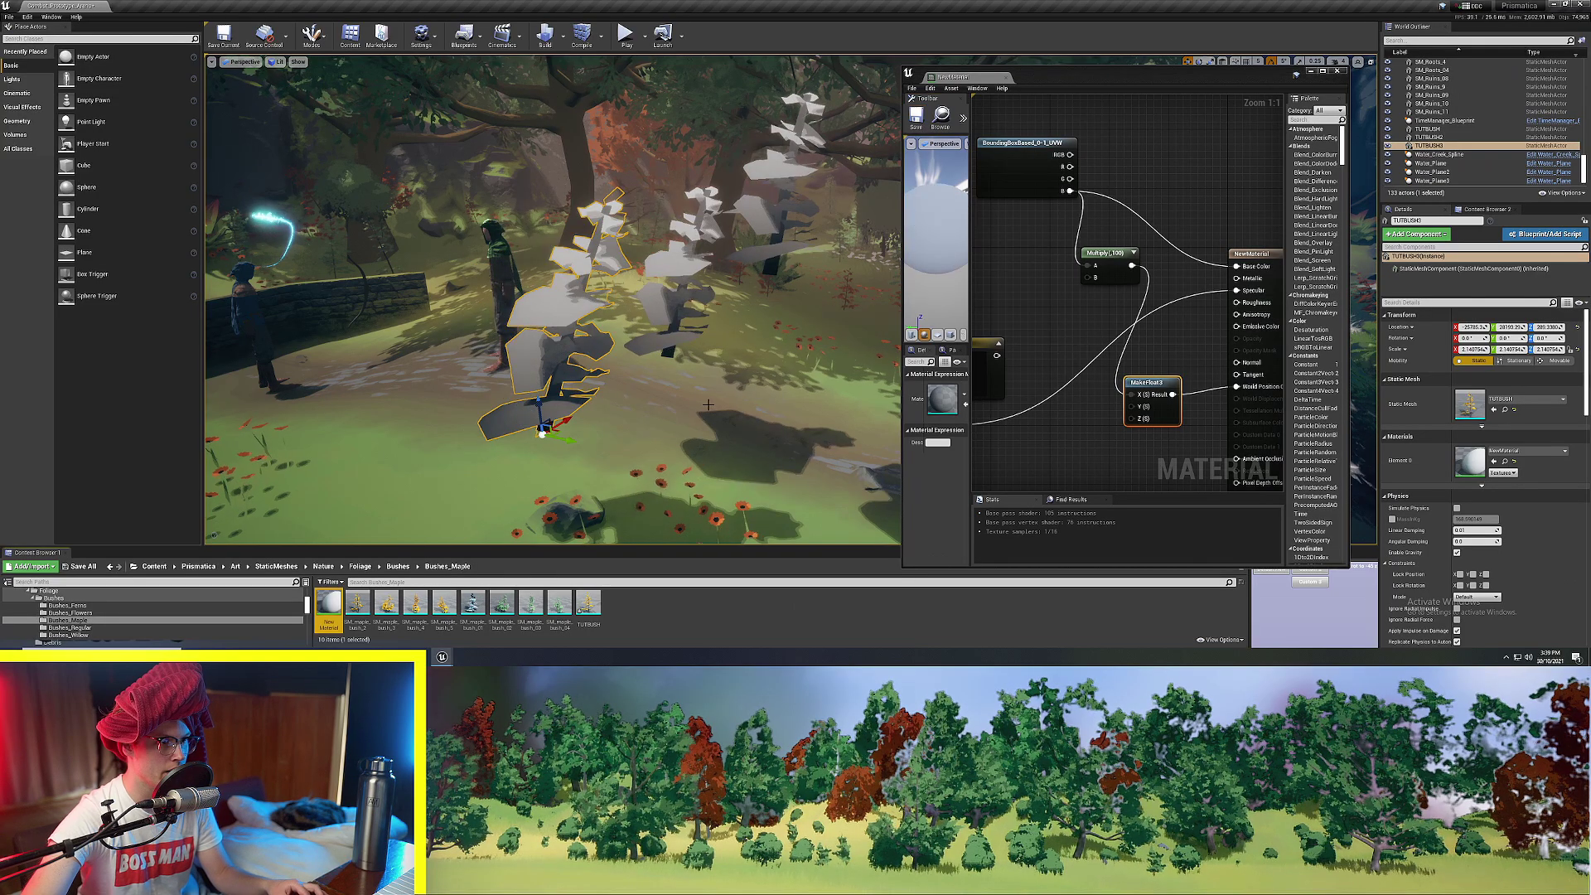
{"action": "right_click_drag", "start_coordinate": [280, 599], "coordinate": [66, 590]}
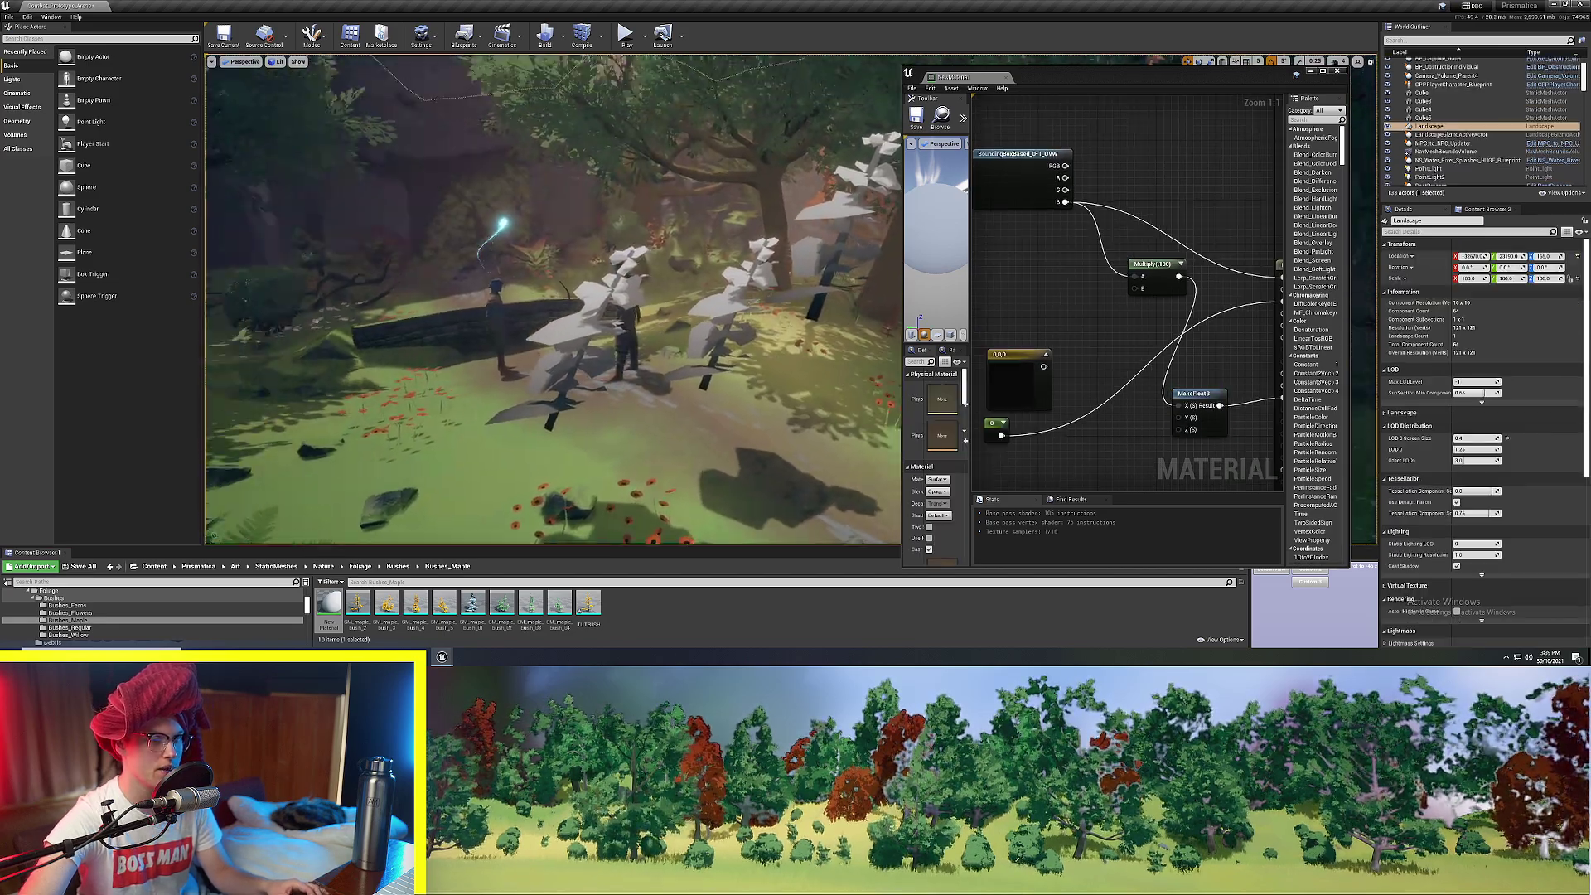
Switch to foliage editing, add the TUTBUSH mesh to the foliage palette and choose single-instance placement.
{"action": "right_click_drag", "start_coordinate": [673, 424], "coordinate": [709, 424]}
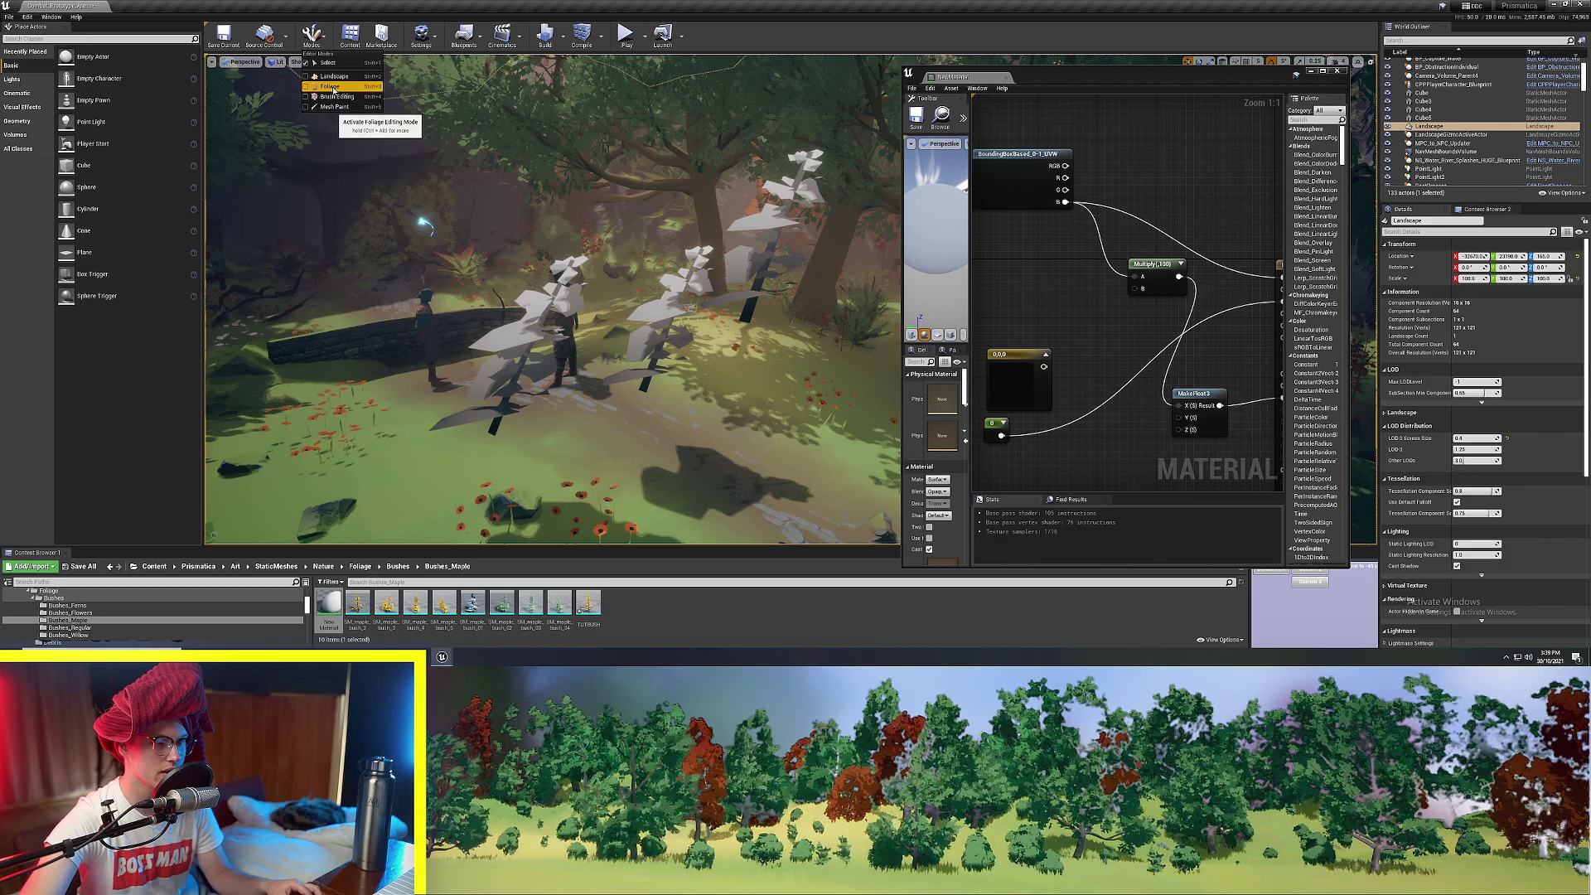
{"action": "left_click", "coordinate": [329, 87]}
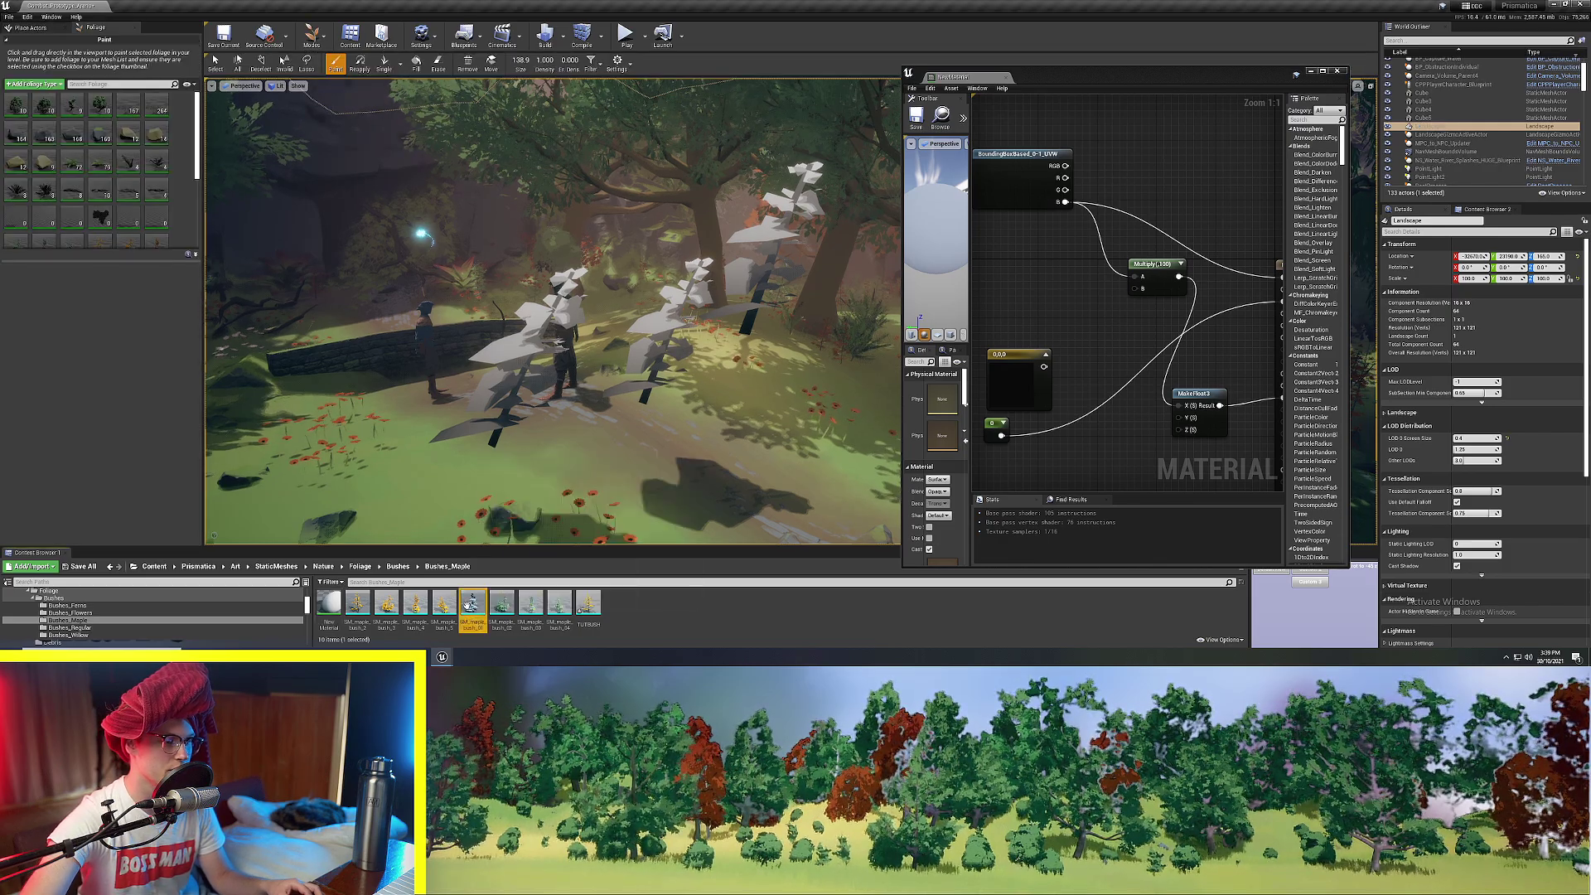
{"action": "left_click_drag", "start_coordinate": [470, 604], "coordinate": [541, 634]}
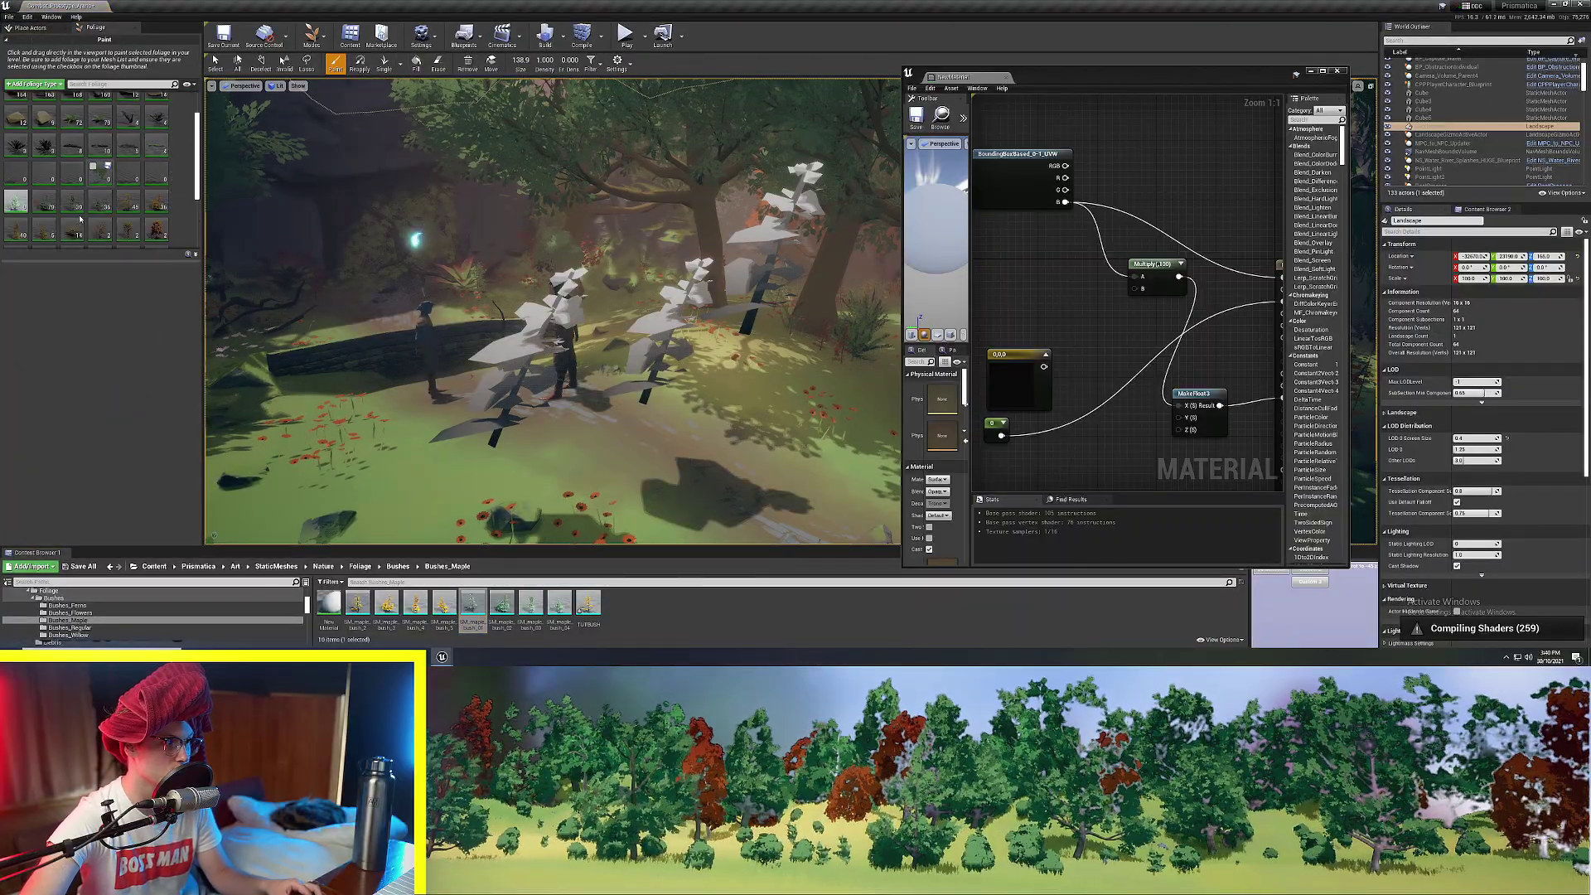
{"action": "left_click", "coordinate": [389, 69]}
Place single TUTBUSH foliage instances on the rocky grass hill, its ridge and the neighbouring valley slope.
{"action": "right_click_drag", "start_coordinate": [653, 421], "coordinate": [658, 422]}
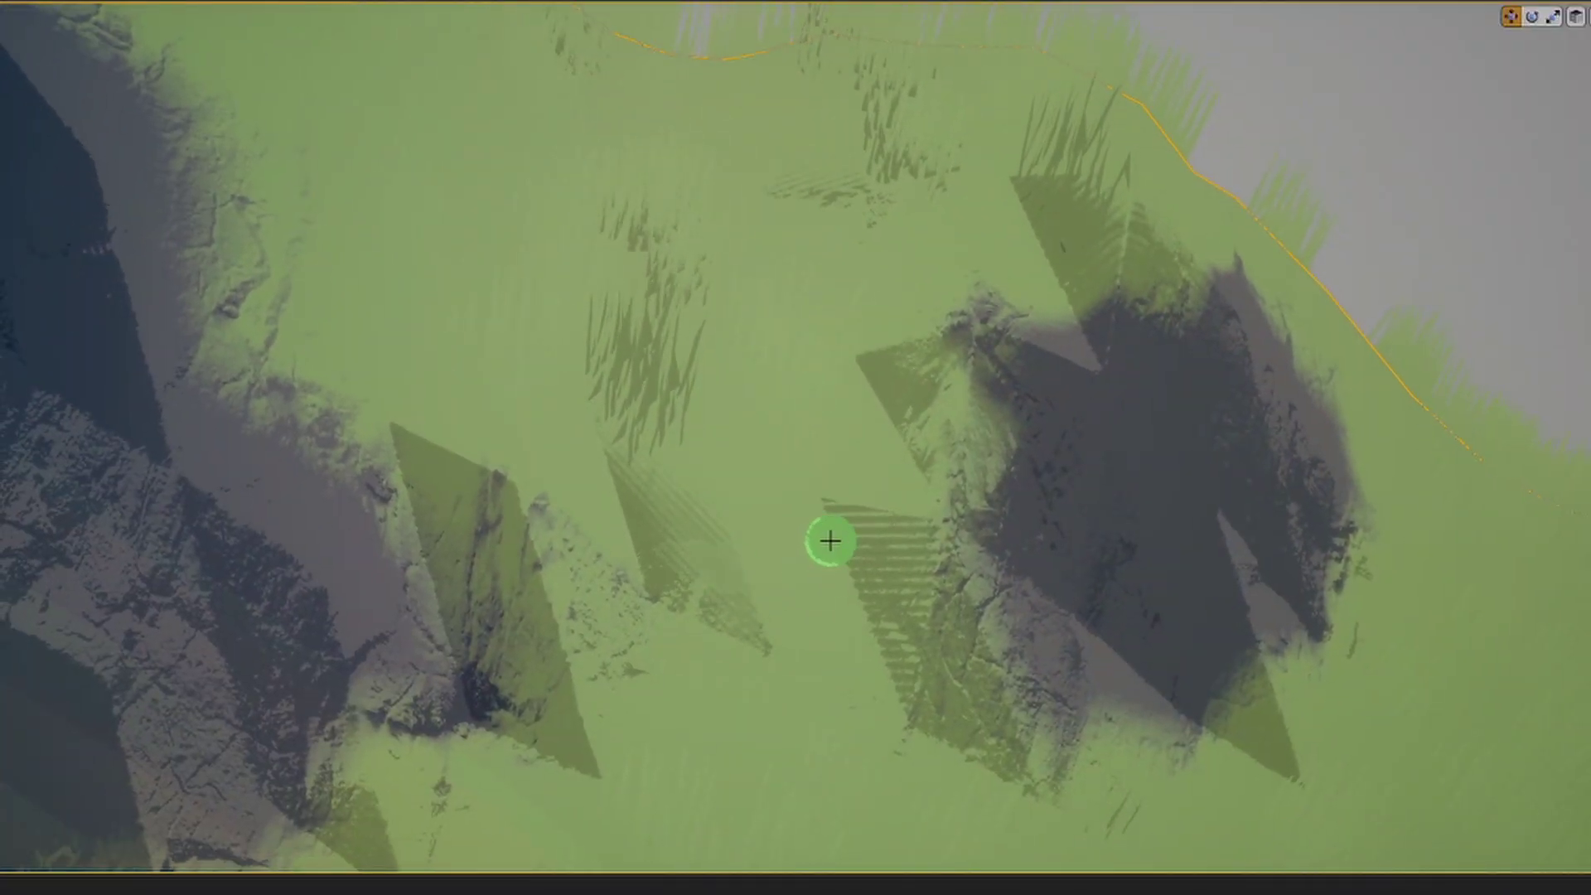
{"action": "left_click", "coordinate": [993, 299]}
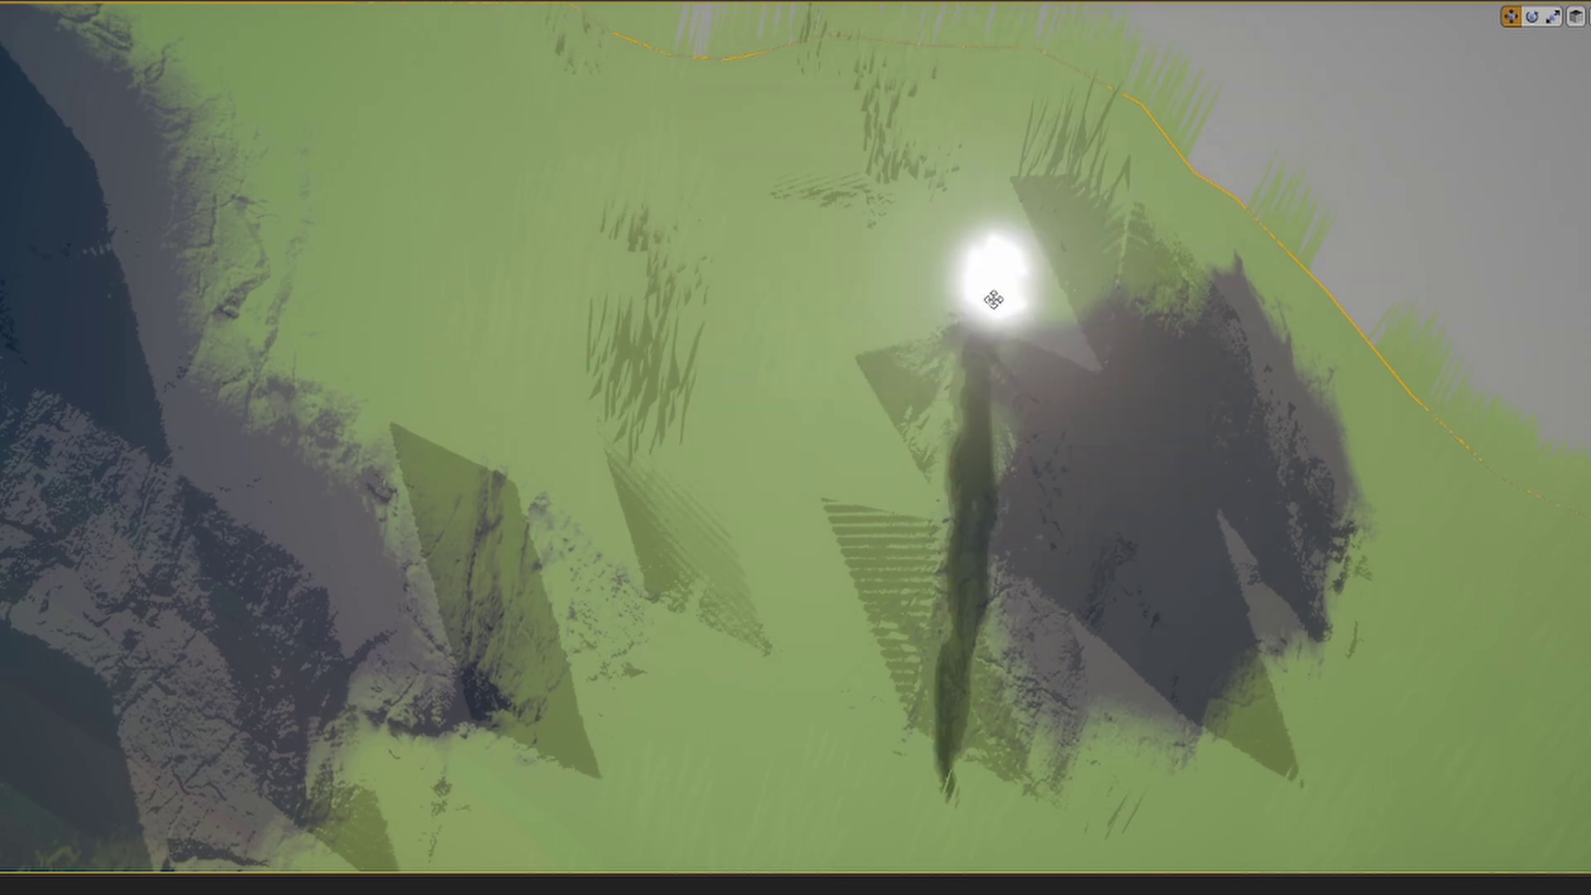
{"action": "right_click_drag", "start_coordinate": [1035, 466], "coordinate": [1049, 437]}
{"action": "right_click_drag", "start_coordinate": [685, 415], "coordinate": [628, 527]}
{"action": "right_click_drag", "start_coordinate": [699, 362], "coordinate": [680, 333]}
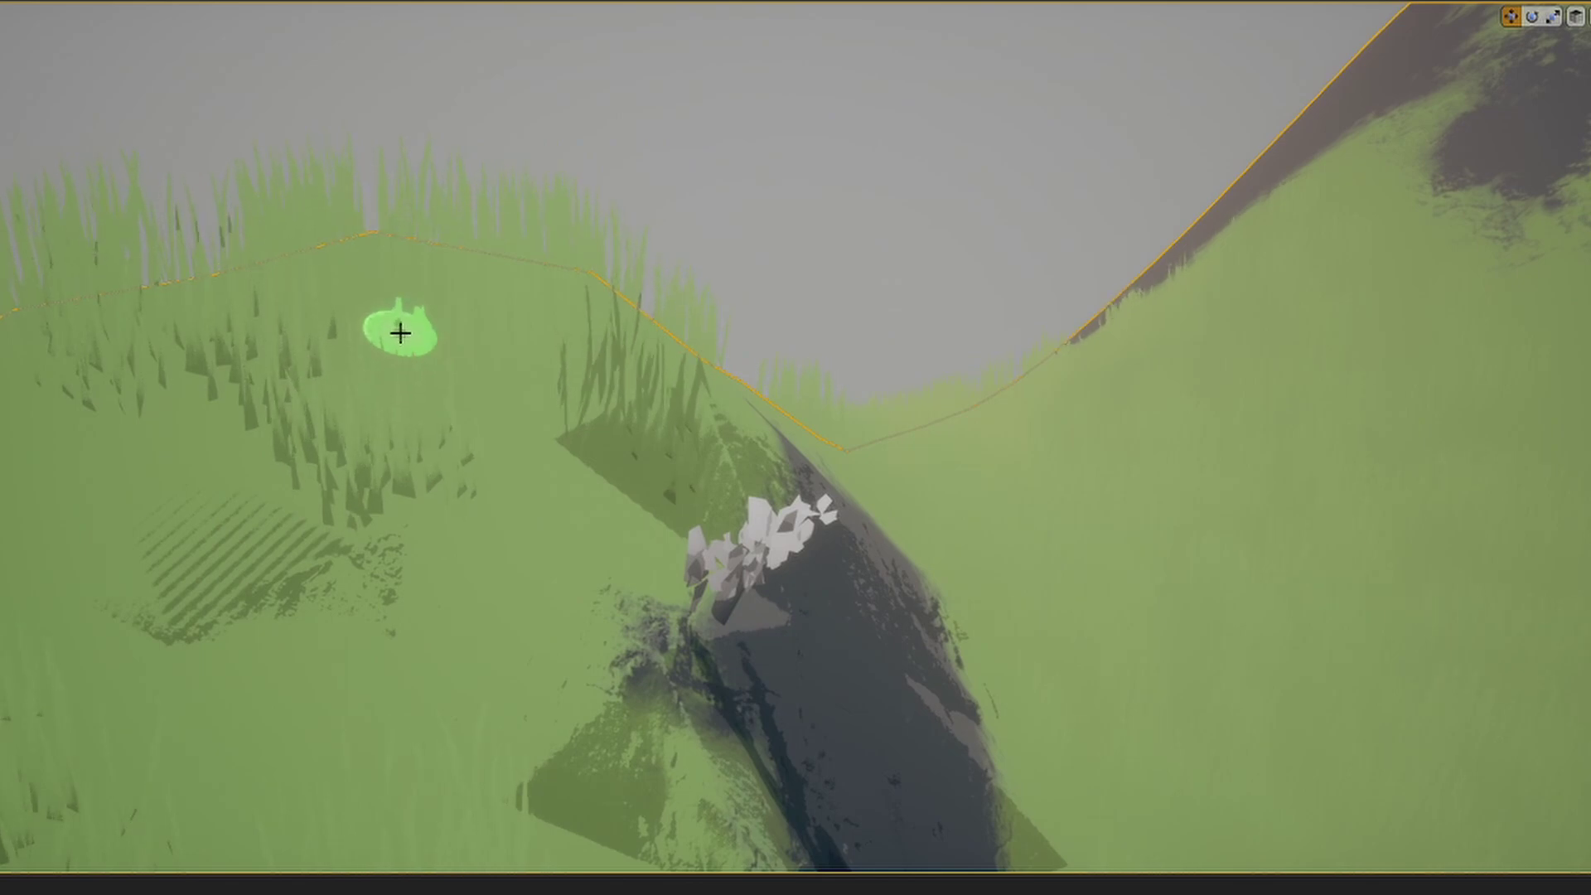
{"action": "mouse_move", "coordinate": [614, 549]}
{"action": "right_mouse_down"}
{"action": "mouse_move", "coordinate": [810, 522]}
{"action": "mouse_move", "coordinate": [817, 550]}
{"action": "mouse_move", "coordinate": [883, 557]}
{"action": "right_mouse_up"}
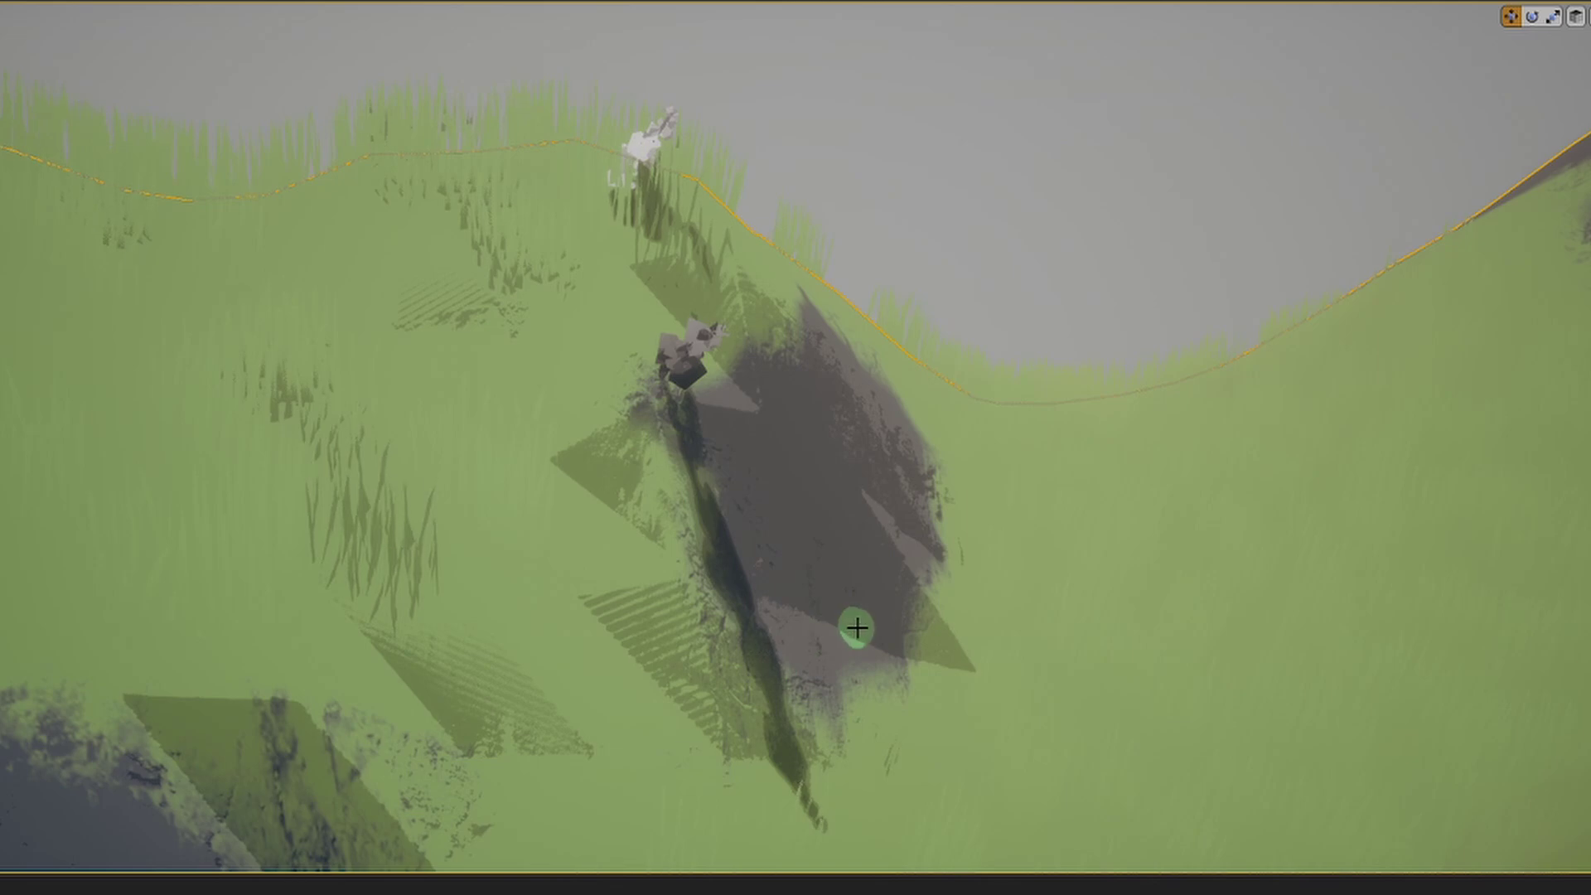
{"action": "mouse_move", "coordinate": [503, 677]}
{"action": "right_mouse_down"}
{"action": "mouse_move", "coordinate": [511, 704]}
{"action": "mouse_move", "coordinate": [530, 667]}
{"action": "right_mouse_up"}
{"action": "mouse_move", "coordinate": [617, 272]}
{"action": "right_mouse_down"}
{"action": "mouse_move", "coordinate": [657, 313]}
{"action": "mouse_move", "coordinate": [524, 464]}
{"action": "right_mouse_up"}
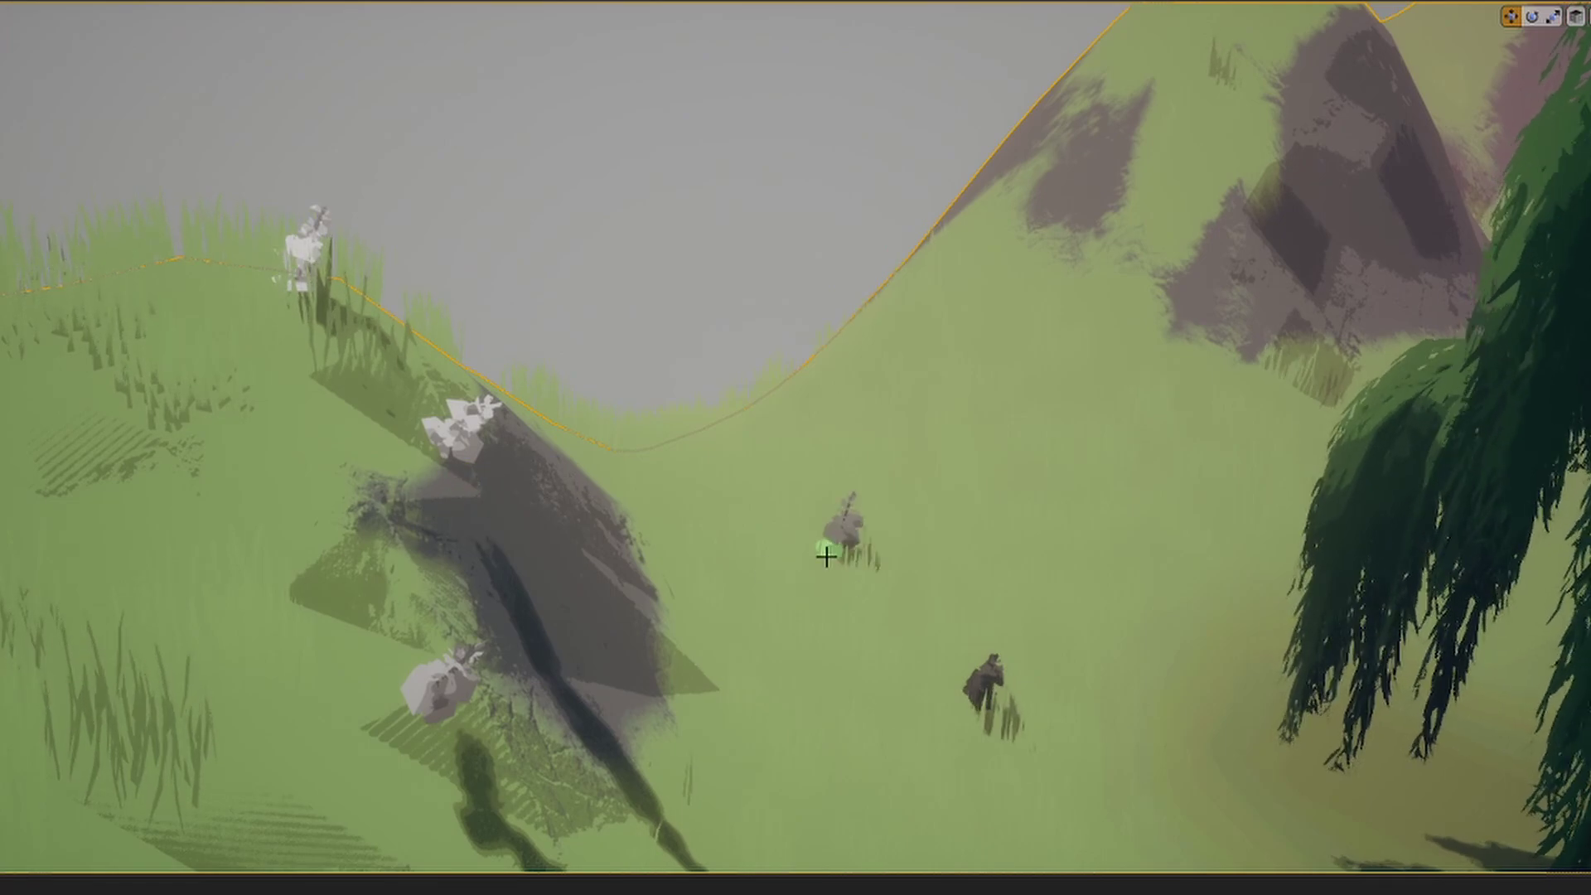
Place more TUTBUSH instances up the far mountain slope to its peak and on the near grassy hillside.
{"action": "right_click_drag", "start_coordinate": [826, 561], "coordinate": [816, 464]}
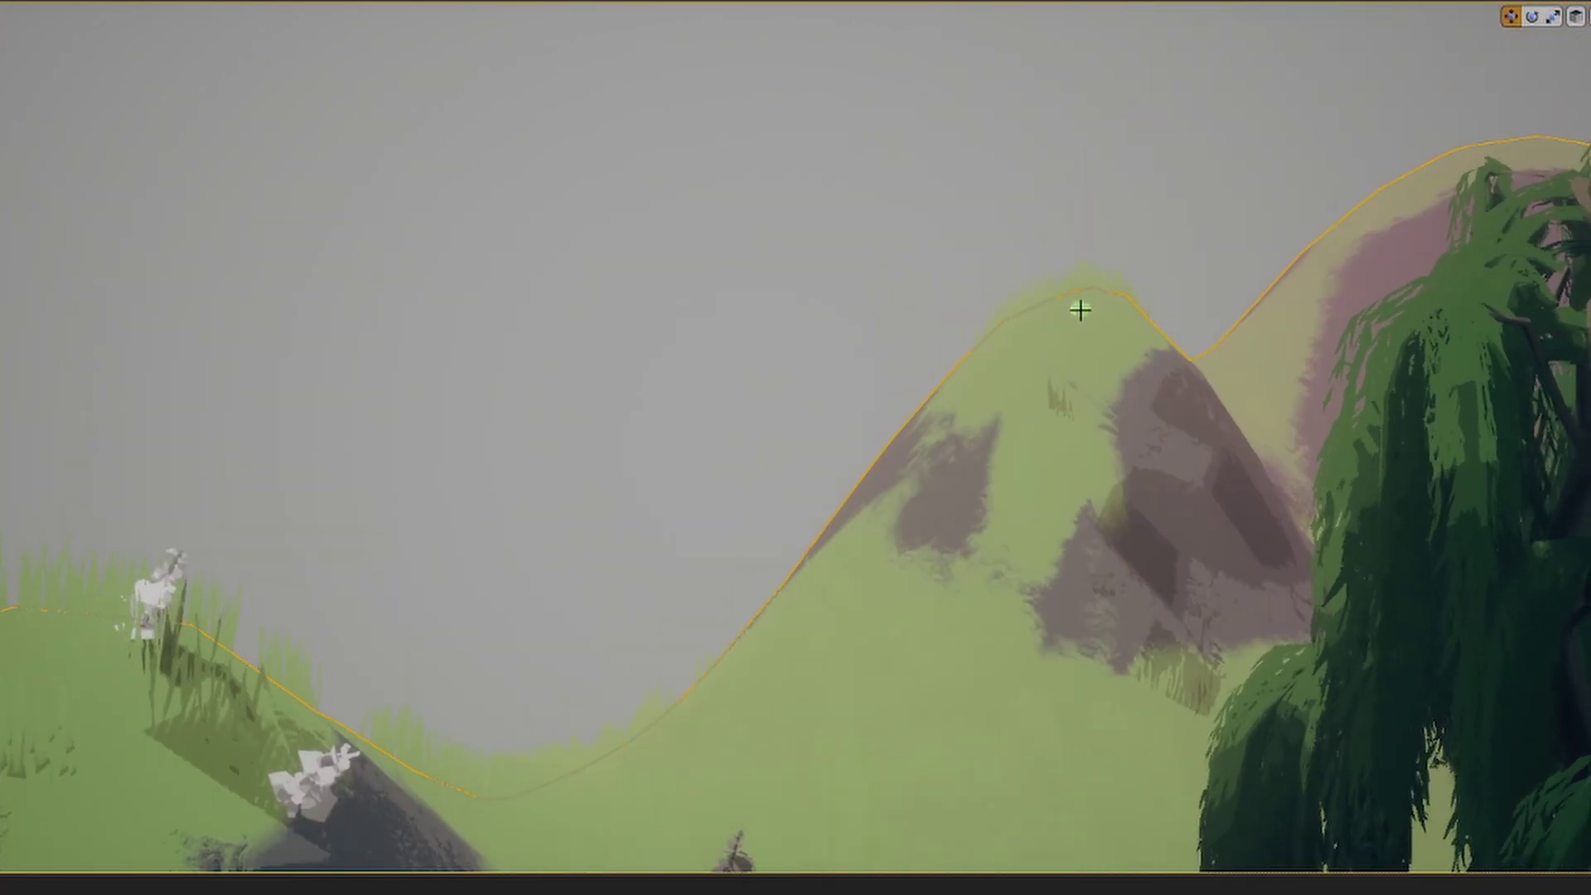
{"action": "right_click_drag", "start_coordinate": [1080, 310], "coordinate": [1079, 342]}
{"action": "mouse_move", "coordinate": [332, 702]}
{"action": "right_mouse_down"}
{"action": "mouse_move", "coordinate": [353, 766]}
{"action": "mouse_move", "coordinate": [302, 764]}
{"action": "right_mouse_up"}
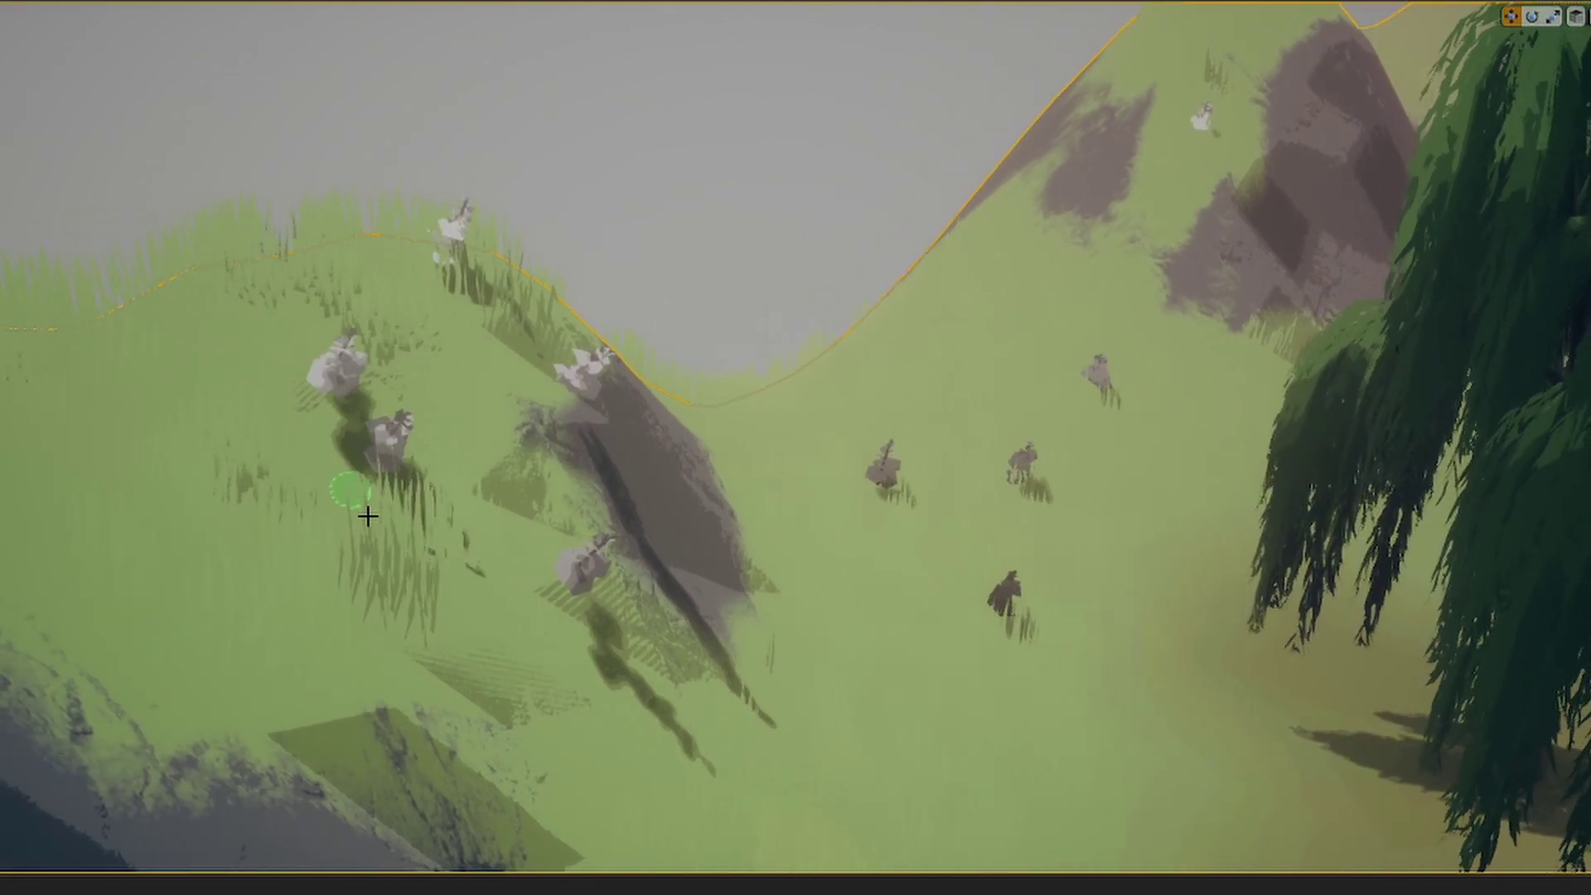
{"action": "mouse_move", "coordinate": [682, 647]}
{"action": "right_mouse_down"}
{"action": "mouse_move", "coordinate": [698, 645]}
{"action": "mouse_move", "coordinate": [671, 656]}
{"action": "right_mouse_up"}
{"action": "right_click_drag", "start_coordinate": [641, 584], "coordinate": [685, 574]}
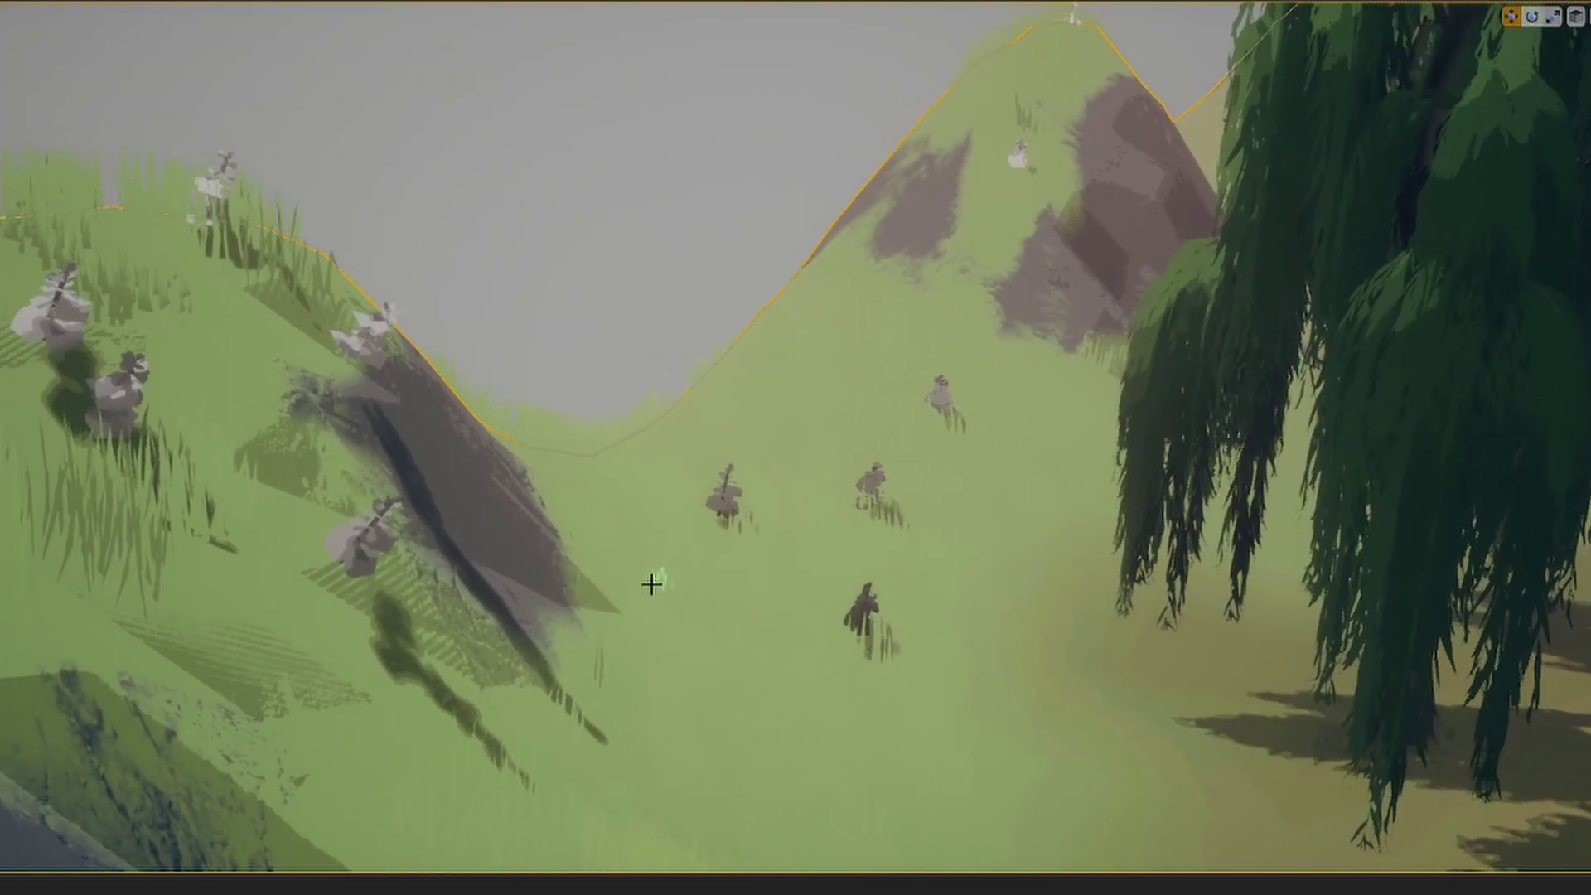
{"action": "mouse_move", "coordinate": [948, 469]}
{"action": "right_mouse_down"}
{"action": "mouse_move", "coordinate": [941, 445]}
{"action": "mouse_move", "coordinate": [1016, 316]}
{"action": "right_mouse_up"}
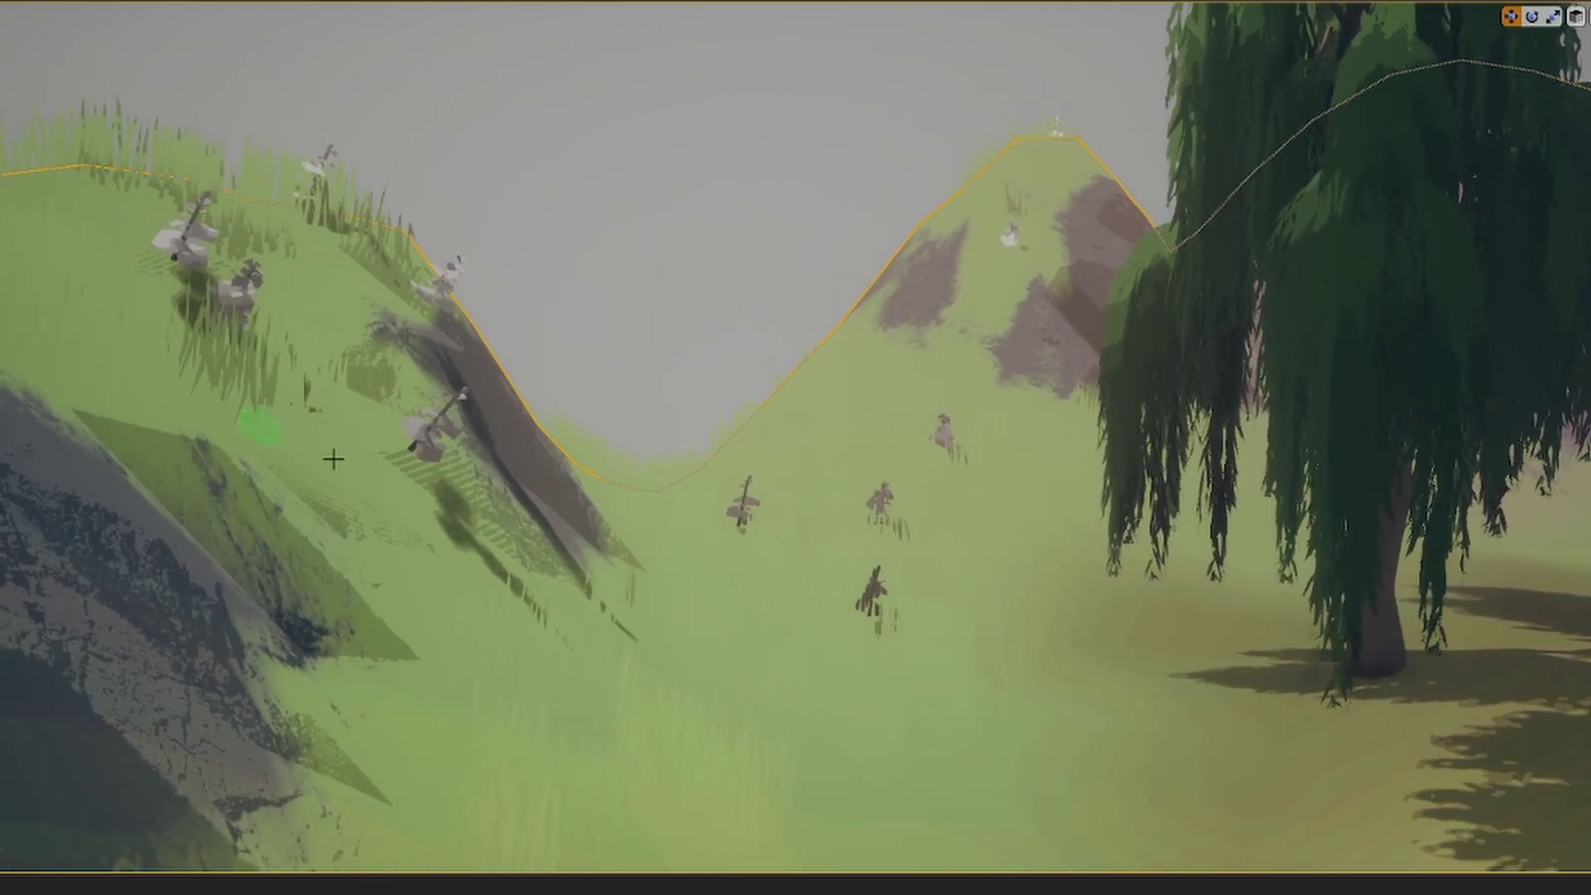
{"action": "mouse_move", "coordinate": [349, 464]}
{"action": "right_mouse_down"}
{"action": "mouse_move", "coordinate": [403, 451]}
{"action": "mouse_move", "coordinate": [364, 437]}
{"action": "mouse_move", "coordinate": [359, 412]}
{"action": "right_mouse_up"}
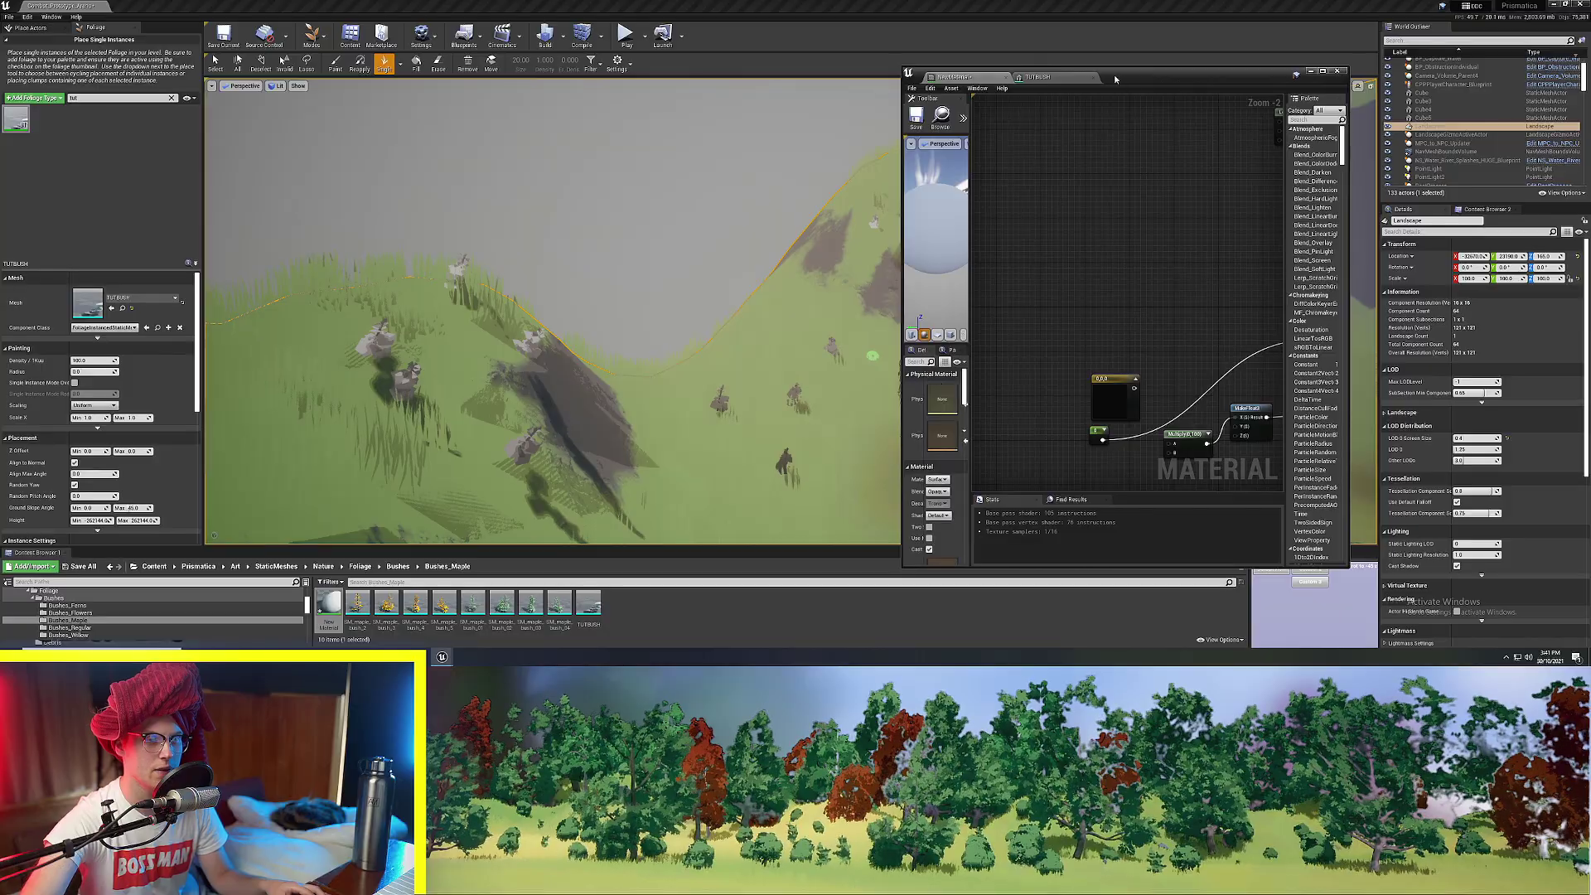
Maximize NewMaterial's editor, add ObjectPivotPoint and Absolute World Position nodes, and mask each one to its B channel.
{"action": "double_click", "coordinate": [1129, 82]}
{"action": "right_click_drag", "start_coordinate": [548, 204], "coordinate": [873, 298]}
{"action": "scroll", "coordinate": [734, 306], "scroll_direction": "up", "scroll_amount": 7, "text": "ctrl"}
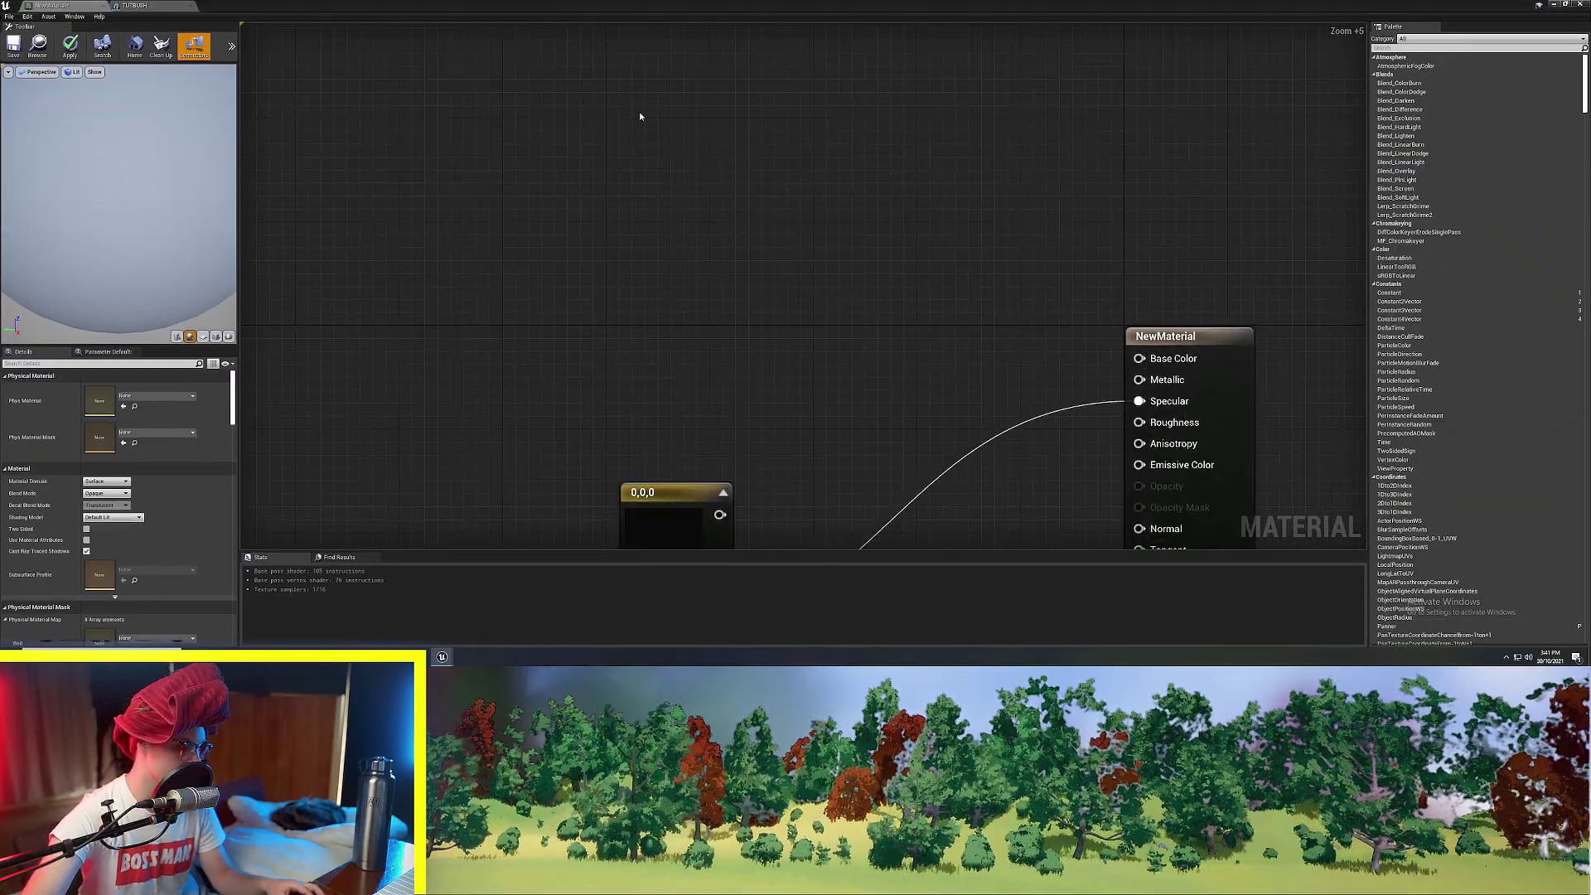
{"action": "right_click", "coordinate": [615, 235]}
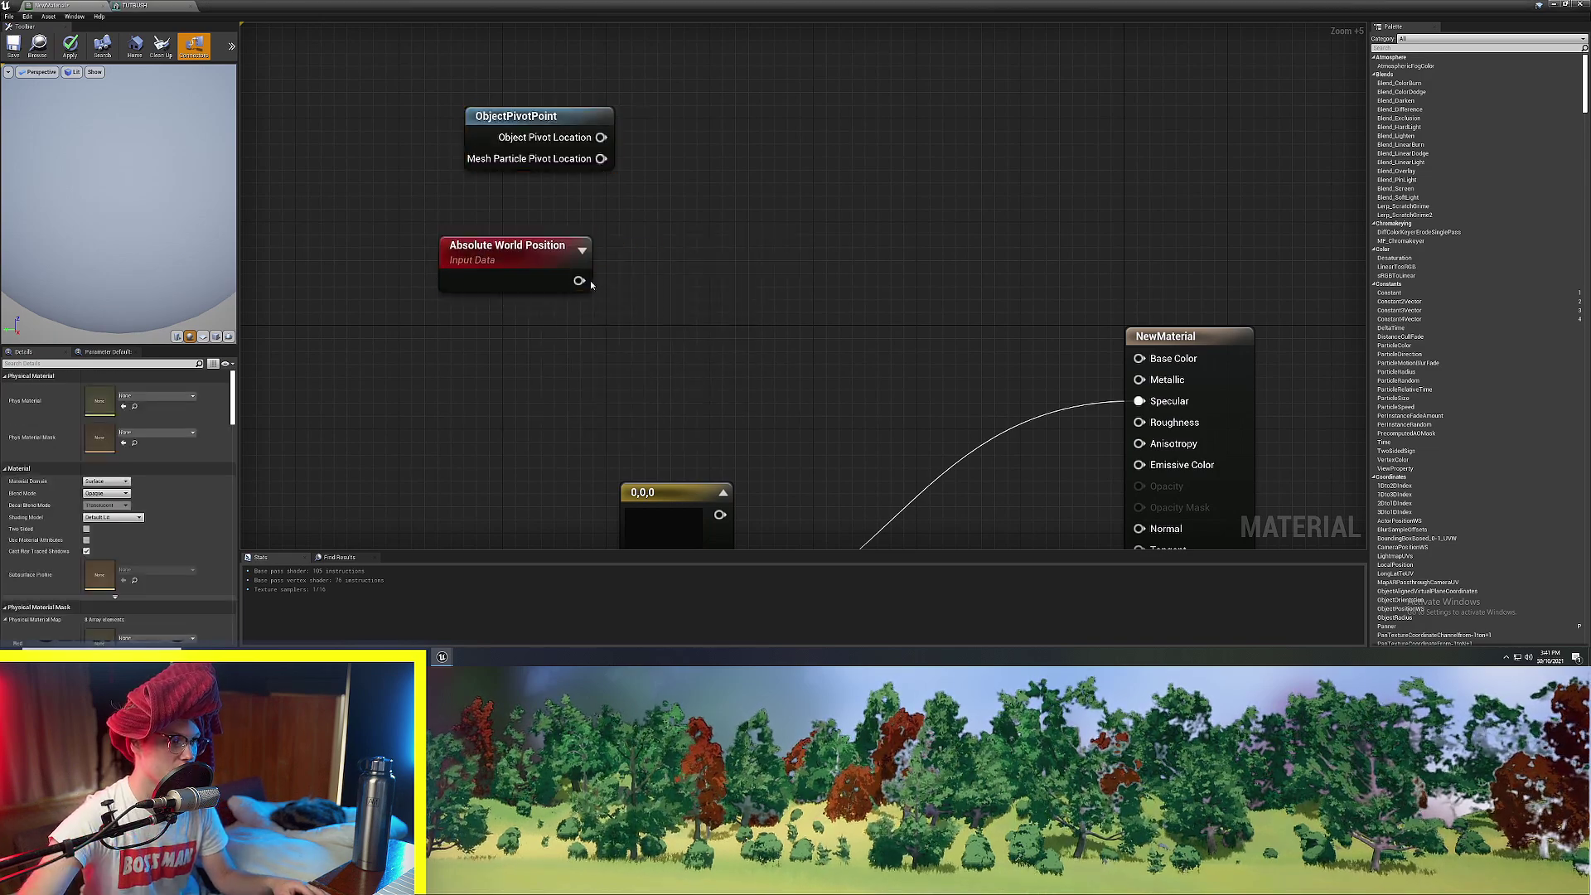
{"action": "left_click_drag", "start_coordinate": [590, 283], "coordinate": [624, 265]}
{"action": "left_click", "coordinate": [668, 449]}
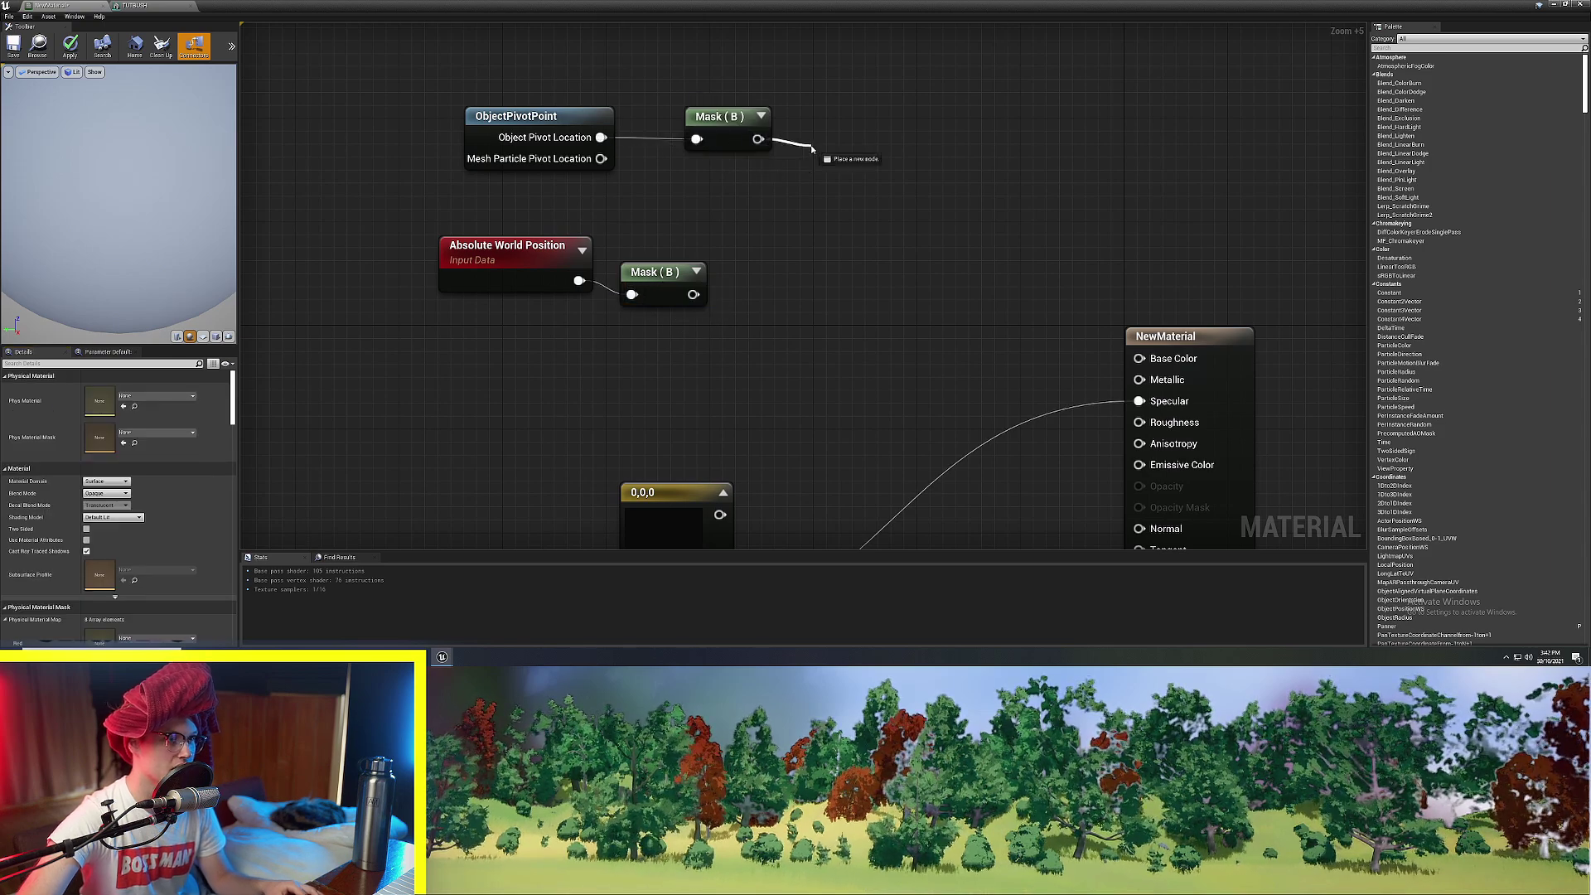
Add a Subtract node with the object pivot mask in A and the world position mask in B, and arrange the nodes.
{"action": "left_click_drag", "start_coordinate": [812, 148], "coordinate": [813, 150]}
{"action": "type", "text": "subtr"}
{"action": "left_click", "coordinate": [829, 186]}
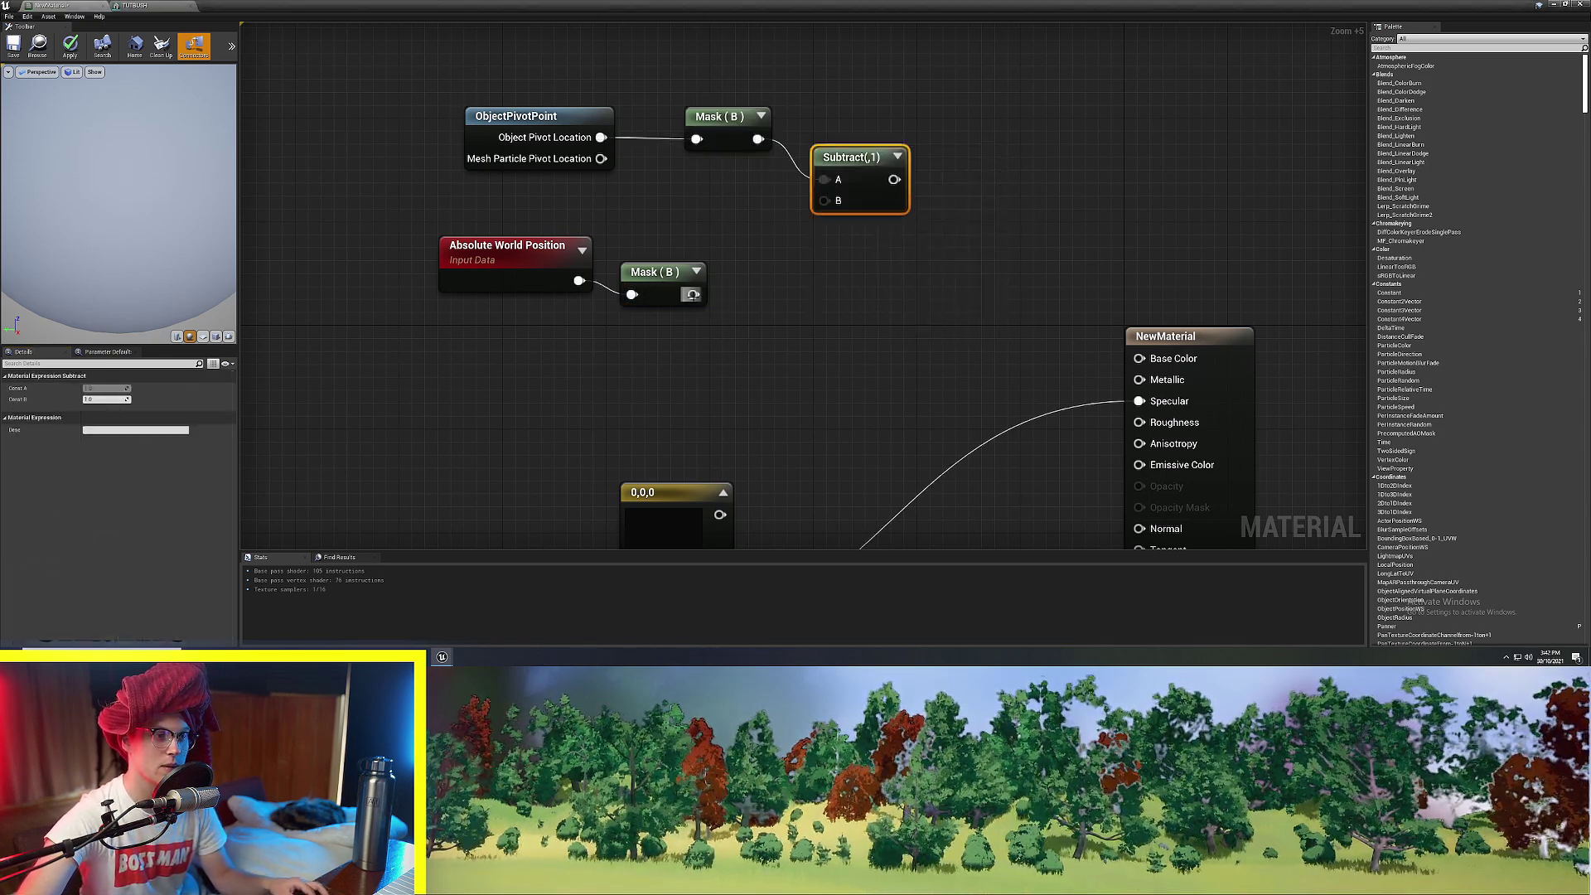
{"action": "left_click_drag", "start_coordinate": [827, 232], "coordinate": [827, 245]}
{"action": "left_click", "coordinate": [847, 286]}
{"action": "right_click_drag", "start_coordinate": [847, 285], "coordinate": [763, 290]}
{"action": "left_click_drag", "start_coordinate": [655, 214], "coordinate": [404, 135]}
{"action": "left_click", "coordinate": [523, 68]}
{"action": "left_click_drag", "start_coordinate": [710, 211], "coordinate": [723, 211]}
{"action": "left_click", "coordinate": [479, 305]}
{"action": "right_click_drag", "start_coordinate": [479, 304], "coordinate": [609, 316]}
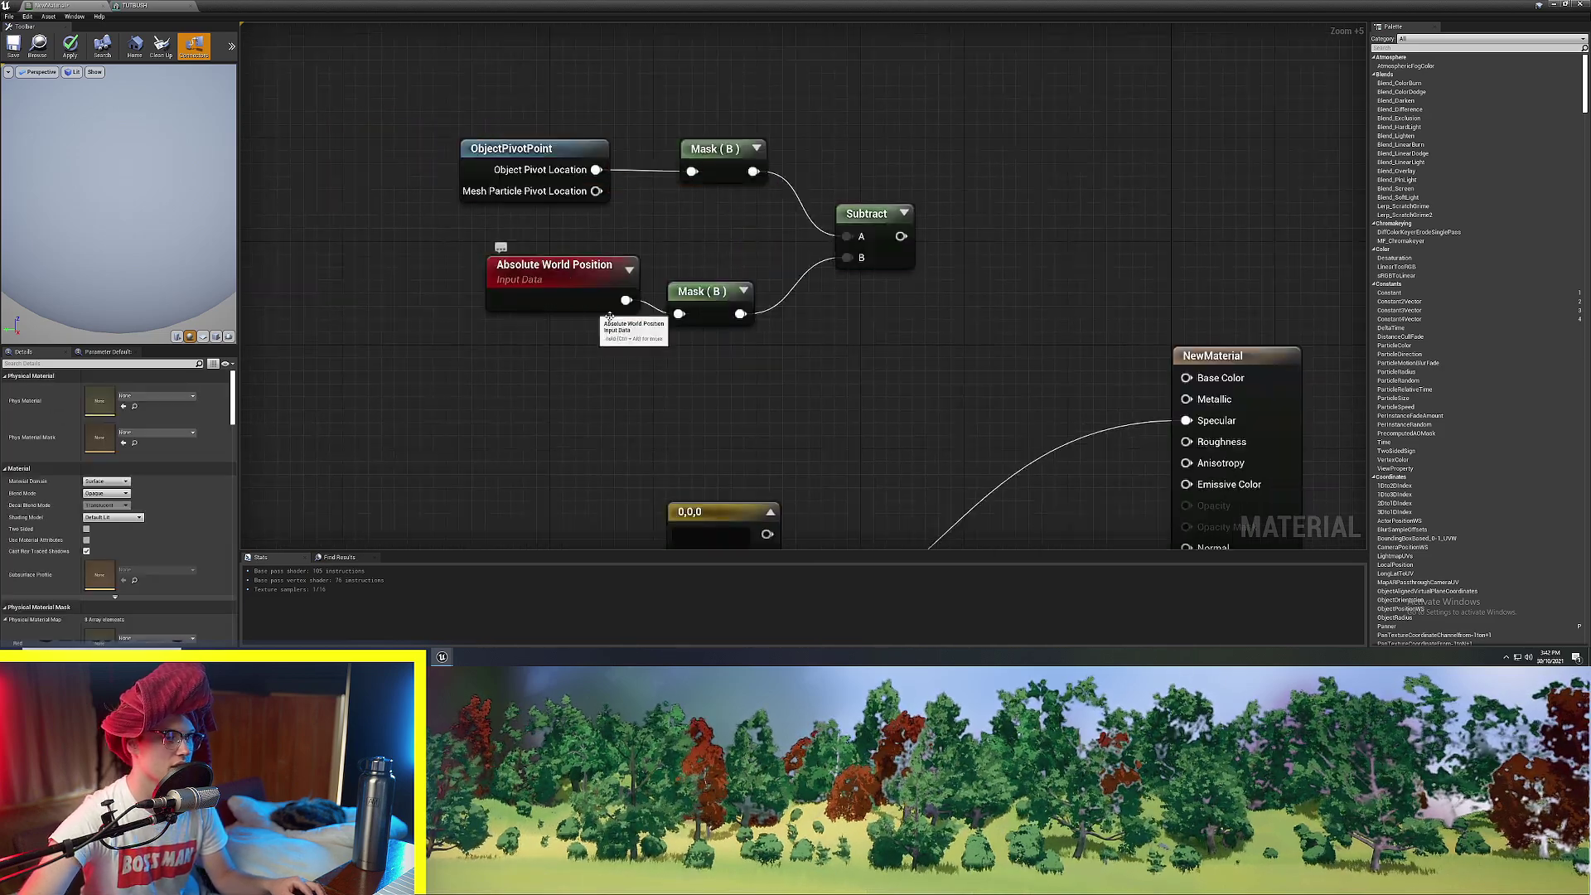
Feed the Subtract result into input A of a new Divide node in the material graph.
{"action": "left_click", "coordinate": [1555, 6]}
{"action": "key", "text": "w"}
{"action": "right_click_drag", "start_coordinate": [953, 274], "coordinate": [770, 277]}
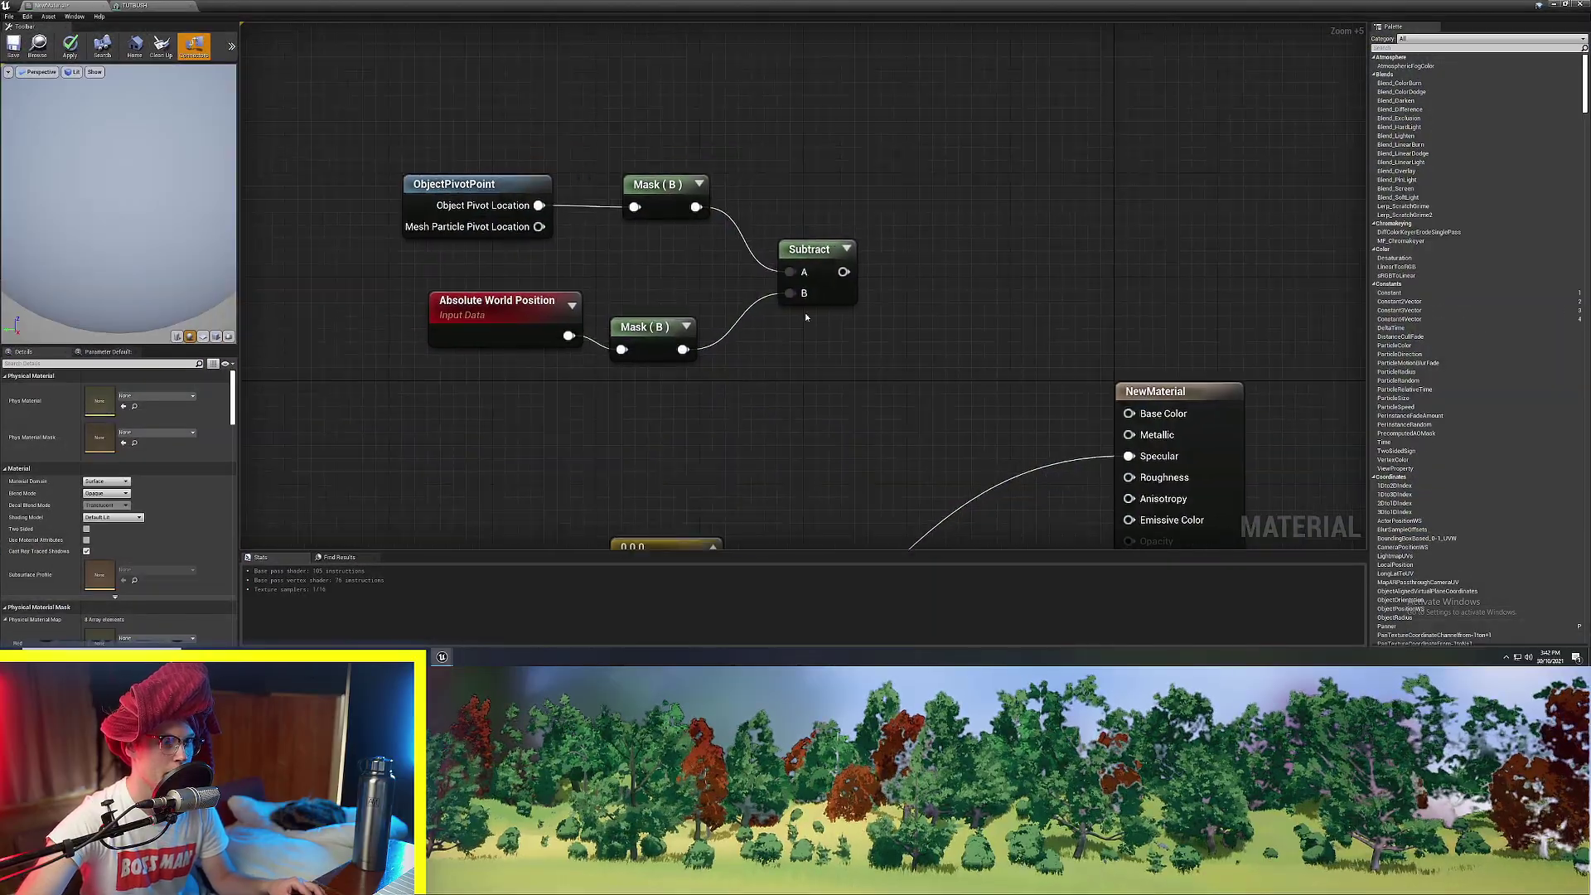
{"action": "left_click_drag", "start_coordinate": [841, 282], "coordinate": [963, 254]}
{"action": "type", "text": "div"}
{"action": "key", "text": "Return"}
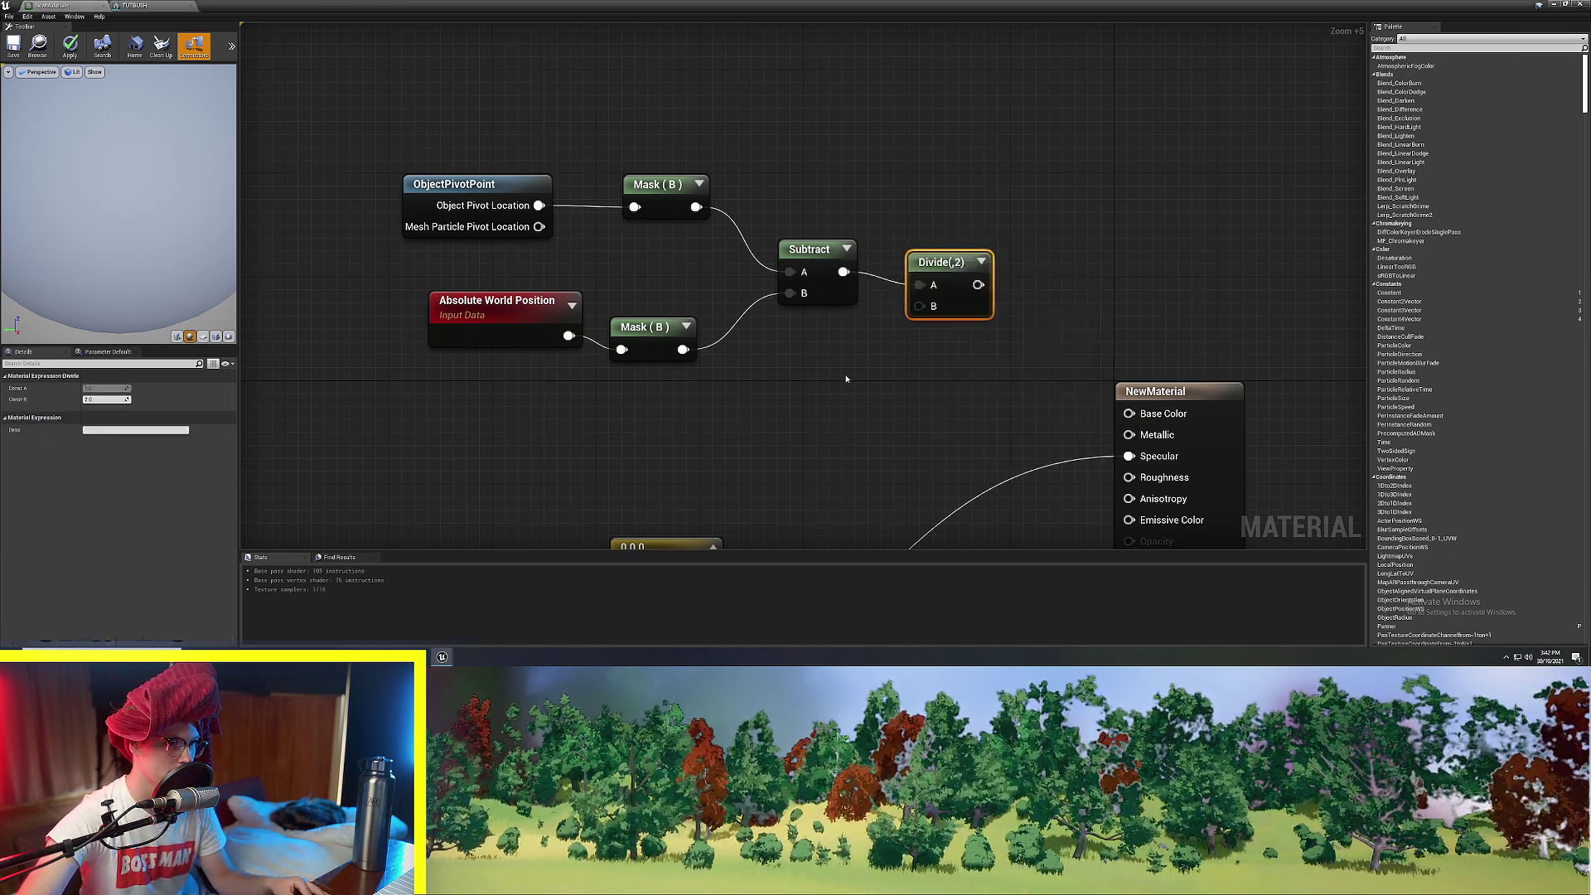
Add a Foliage Max Height parameter of 100 as the divisor, connect Divide to Base Color, and save the material.
{"action": "left_click", "coordinate": [822, 374]}
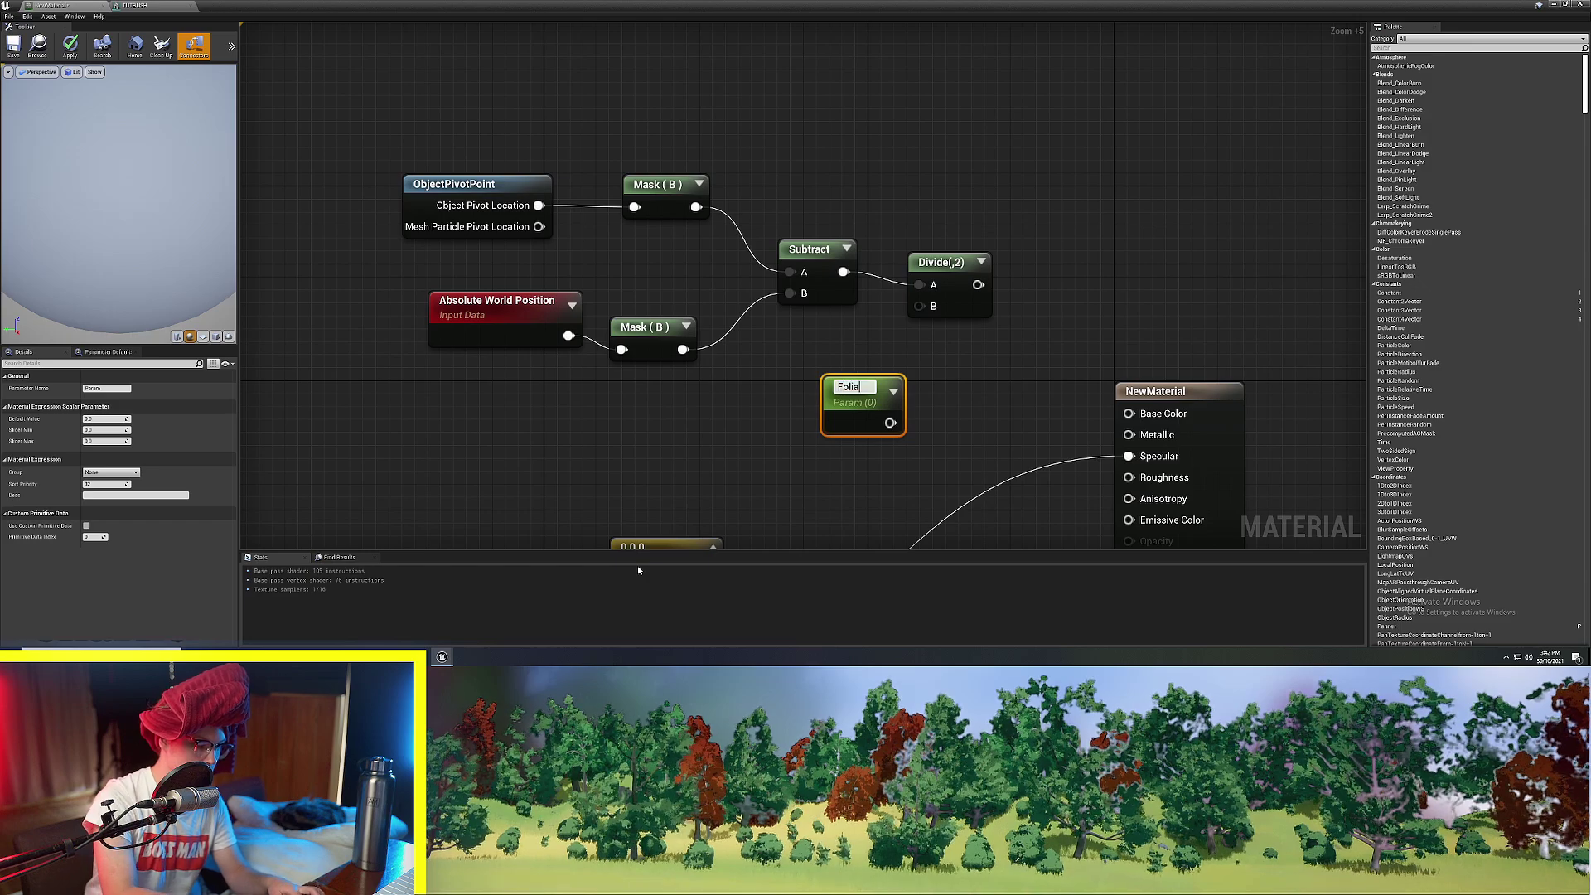
{"action": "type", "text": "Foliage Max Height"}
{"action": "key", "text": "Return"}
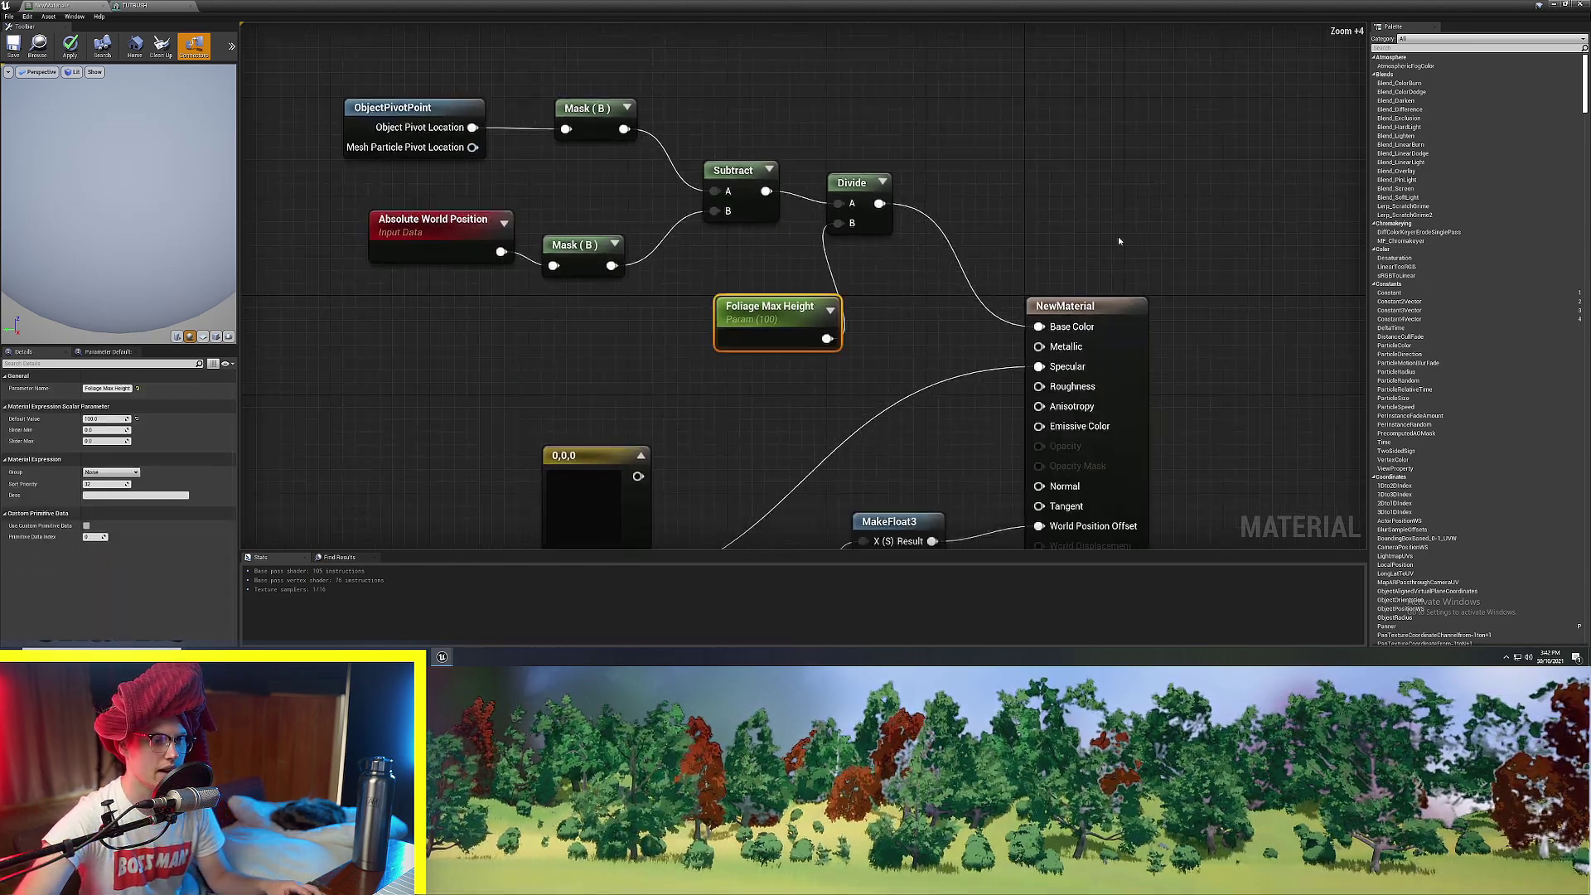
{"action": "left_click", "coordinate": [1118, 240]}
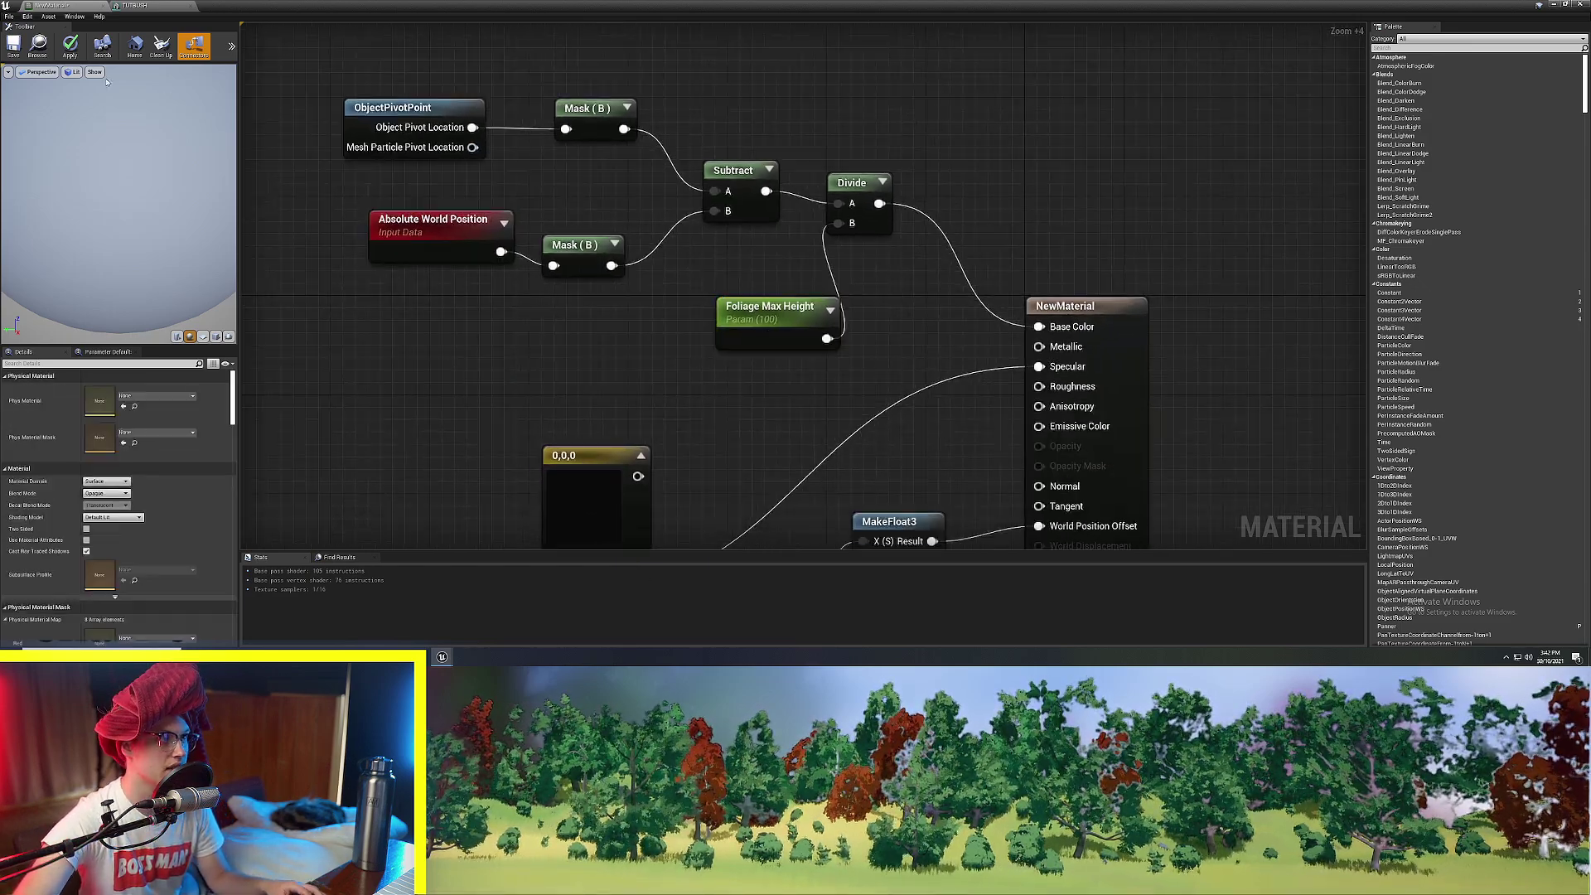
{"action": "left_click", "coordinate": [12, 46]}
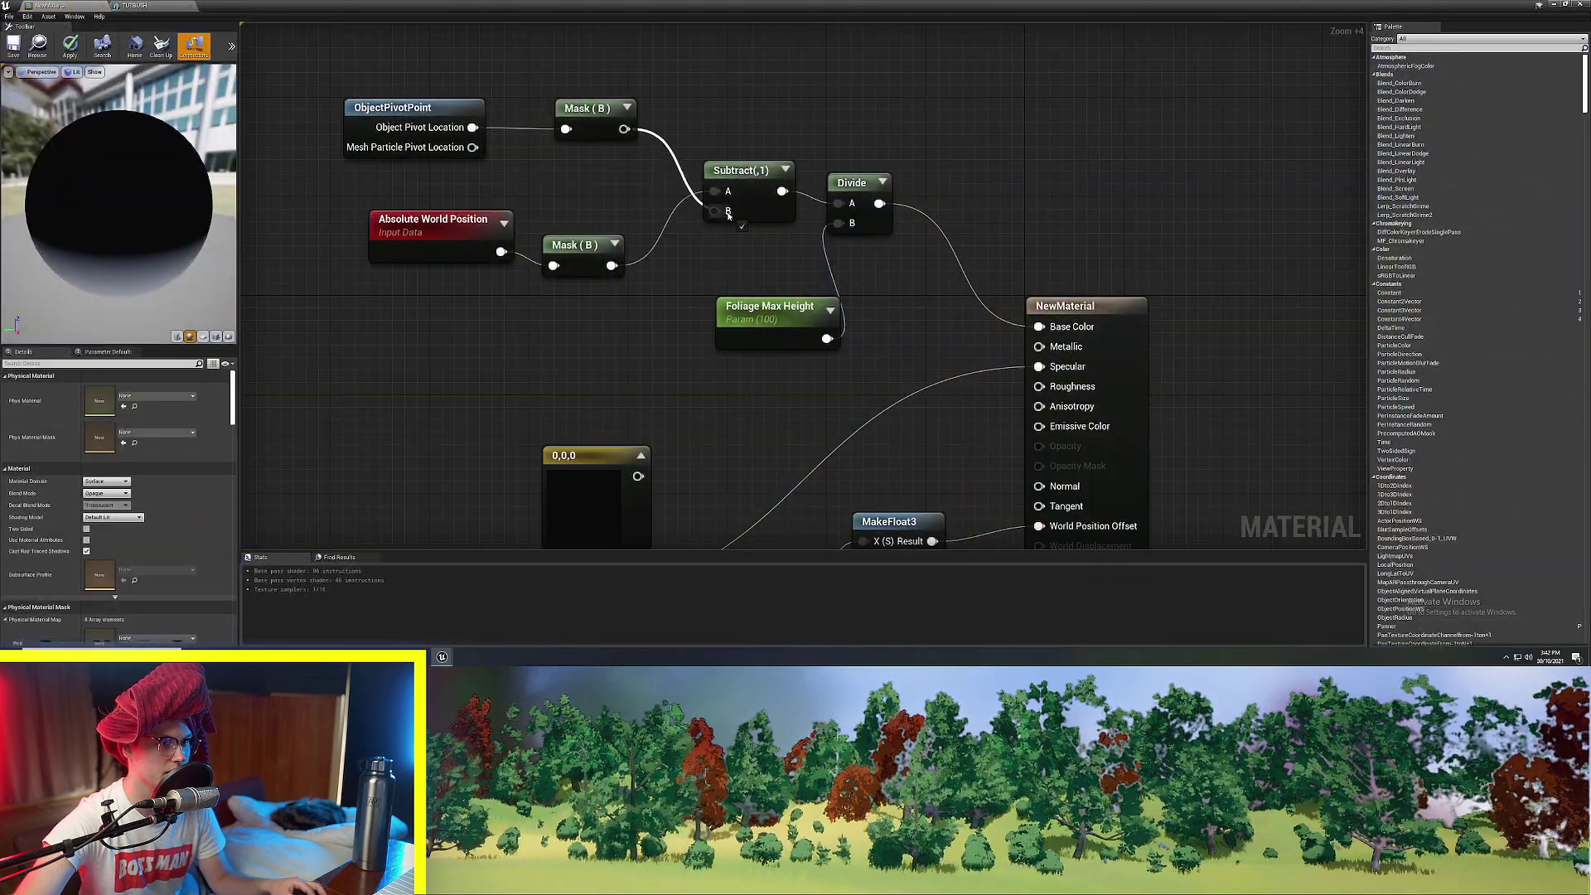
Swap the Subtract inputs to world position minus pivot, place the material window beside the viewport and save.
{"action": "left_click_drag", "start_coordinate": [628, 18], "coordinate": [1187, 129]}
{"action": "left_click", "coordinate": [999, 172]}
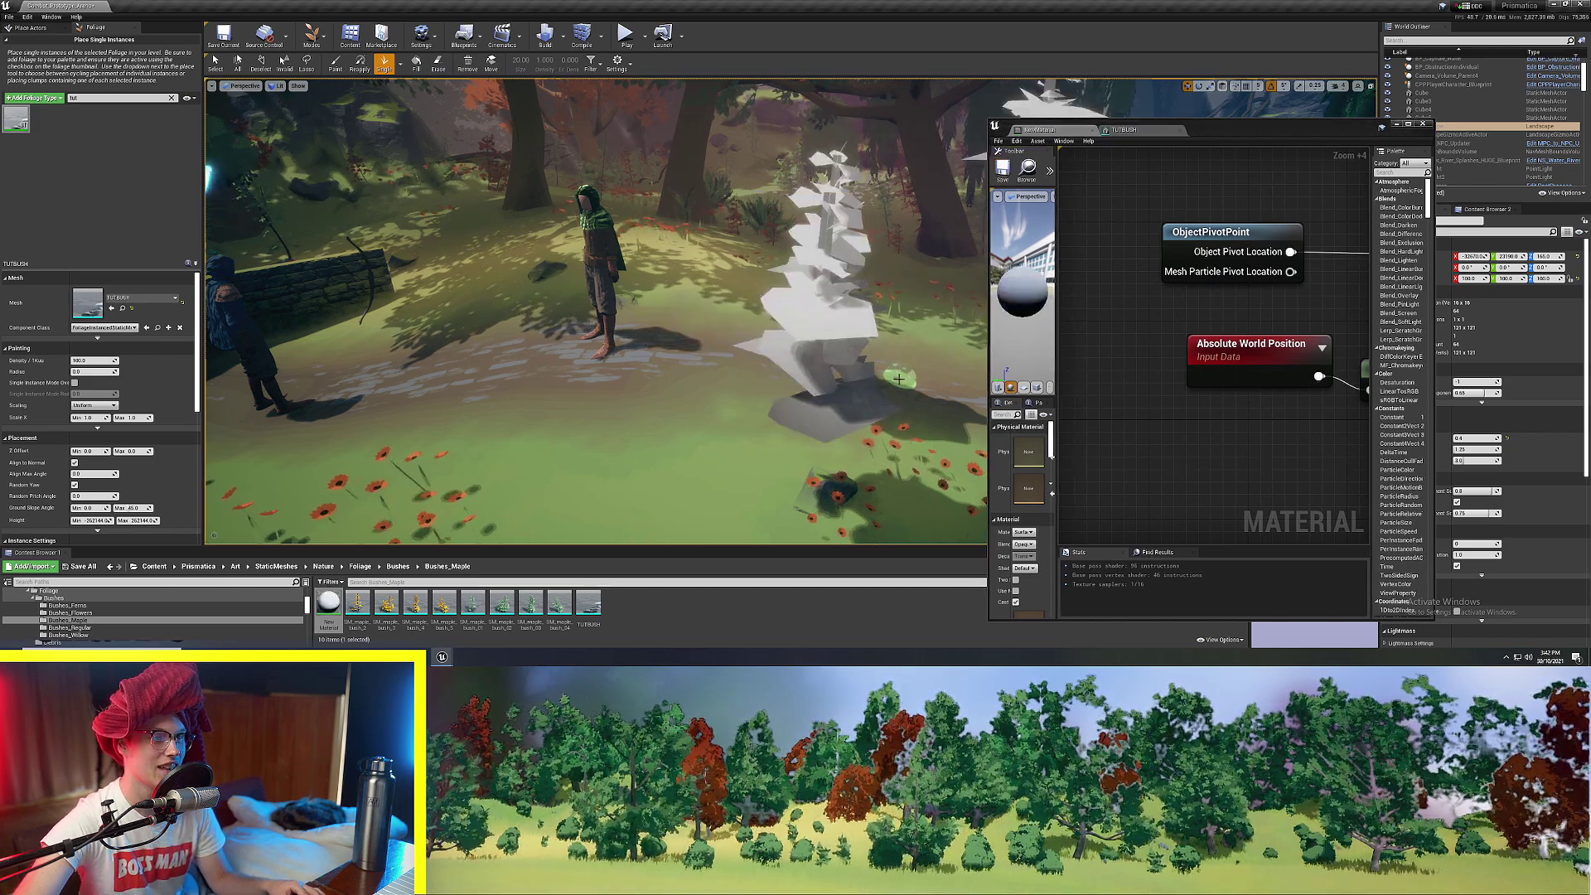
{"action": "right_click_drag", "start_coordinate": [902, 386], "coordinate": [953, 365]}
{"action": "right_click_drag", "start_coordinate": [655, 338], "coordinate": [638, 344]}
{"action": "right_click_drag", "start_coordinate": [718, 302], "coordinate": [675, 300]}
Try Foliage Max Height values of 153.7 and 4145, comparing the shading of the placed foliage bushes.
{"action": "right_click_drag", "start_coordinate": [1342, 319], "coordinate": [1065, 293]}
{"action": "right_click_drag", "start_coordinate": [1312, 351], "coordinate": [1209, 263]}
{"action": "mouse_move", "coordinate": [1162, 335]}
{"action": "left_mouse_down"}
{"action": "mouse_move", "coordinate": [1174, 308]}
{"action": "mouse_move", "coordinate": [1169, 355]}
{"action": "left_mouse_up"}
{"action": "right_click_drag", "start_coordinate": [922, 457], "coordinate": [912, 465]}
{"action": "right_click_drag", "start_coordinate": [1193, 352], "coordinate": [1220, 346]}
{"action": "mouse_move", "coordinate": [1216, 283]}
{"action": "left_mouse_down"}
{"action": "mouse_move", "coordinate": [1179, 308]}
{"action": "mouse_move", "coordinate": [1226, 283]}
{"action": "left_mouse_up"}
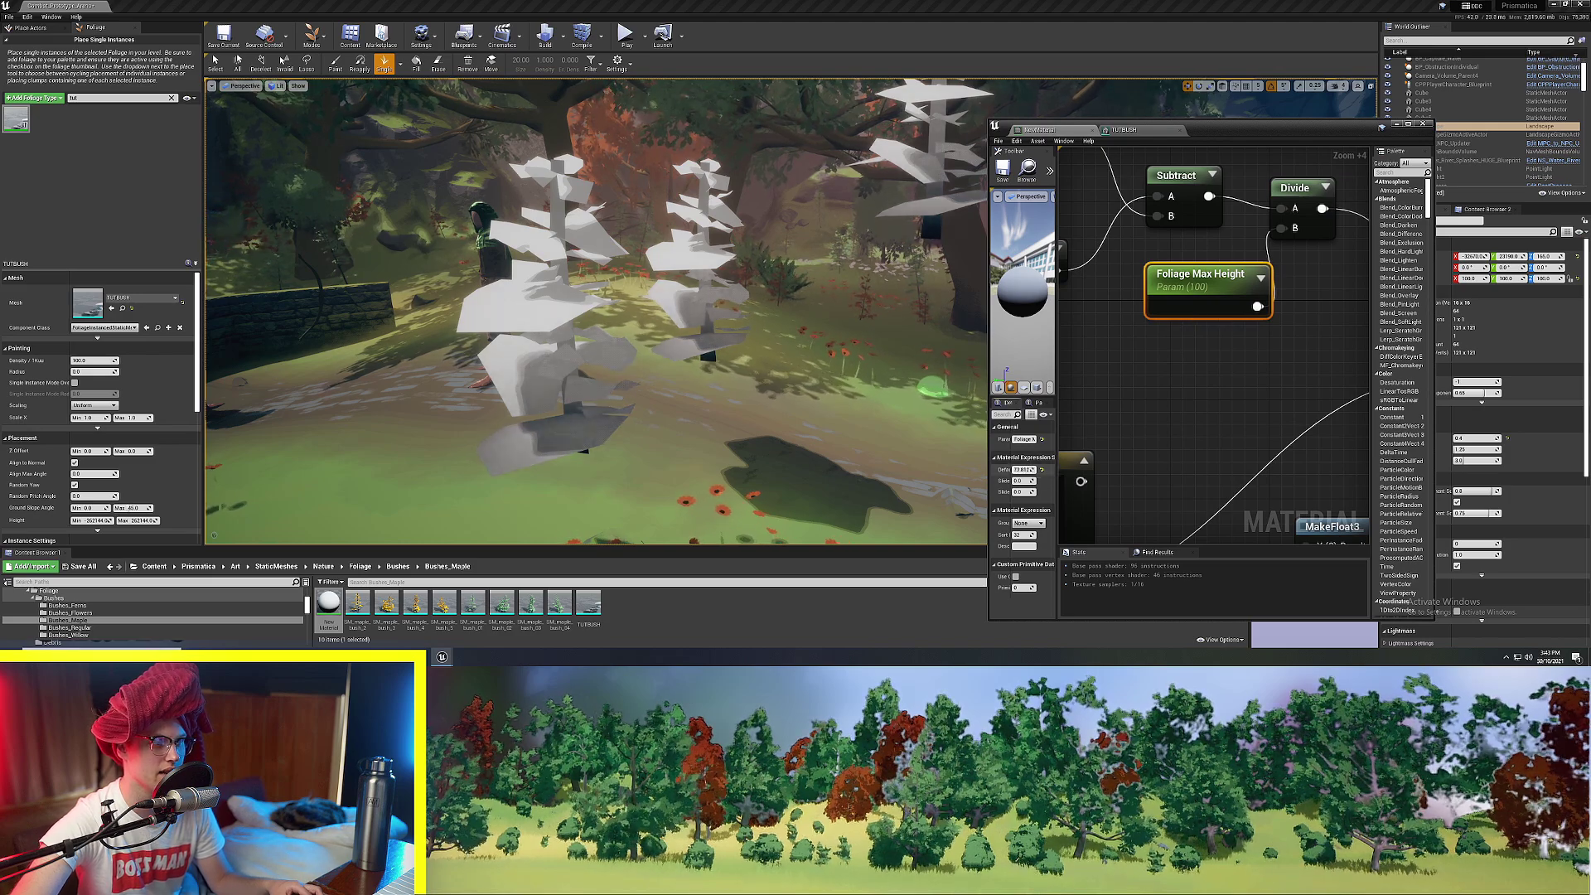
{"action": "left_click_drag", "start_coordinate": [1023, 470], "coordinate": [1052, 470]}
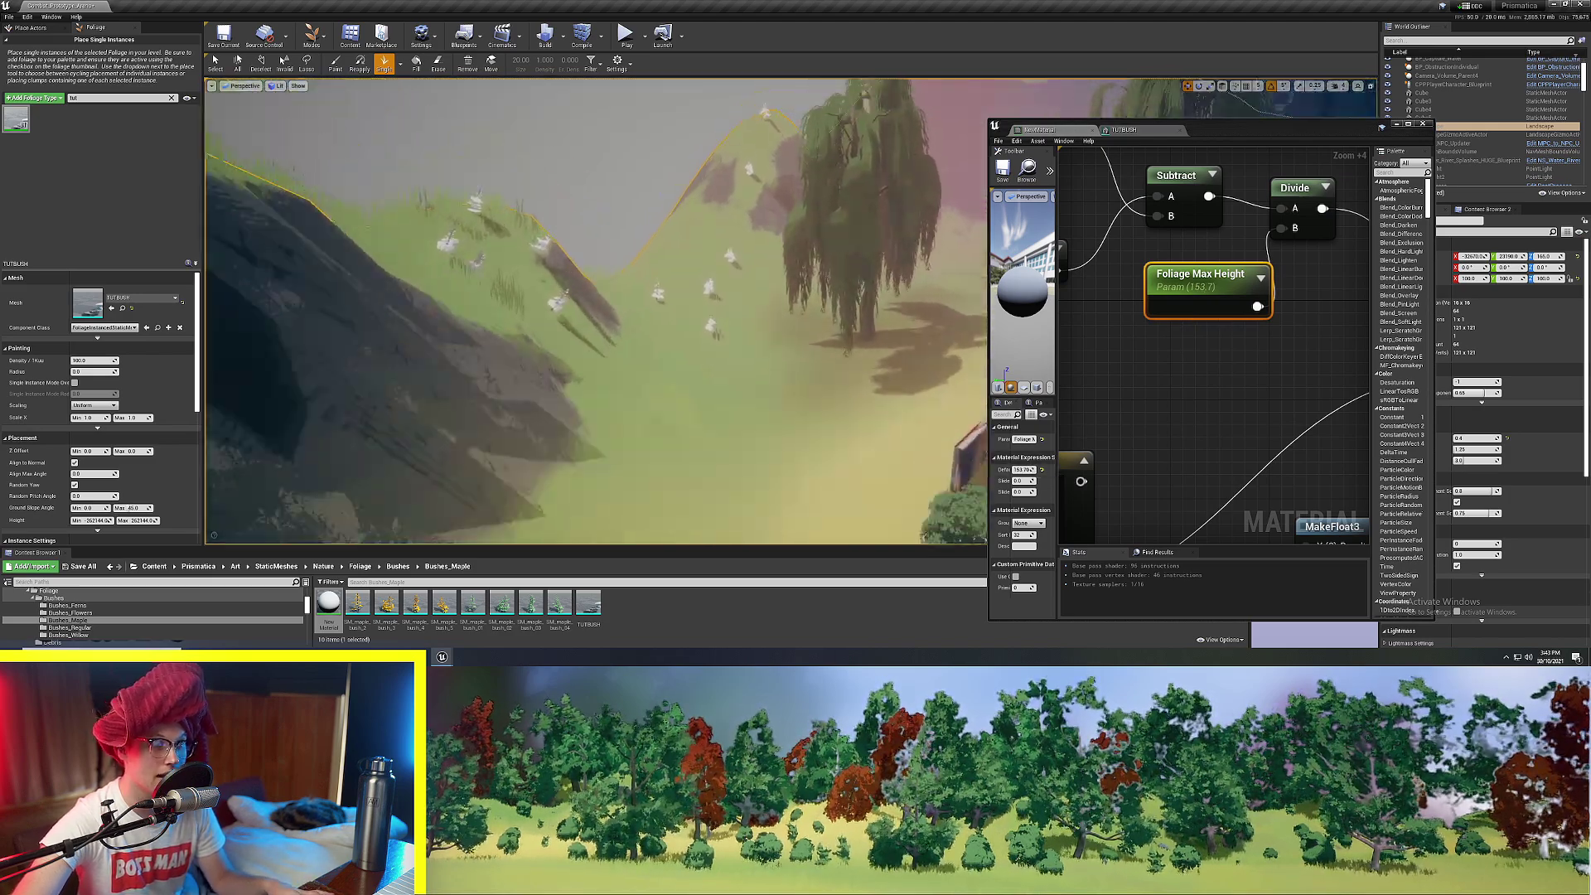
{"action": "right_click_drag", "start_coordinate": [596, 311], "coordinate": [620, 367]}
{"action": "left_click_drag", "start_coordinate": [1022, 470], "coordinate": [1004, 470]}
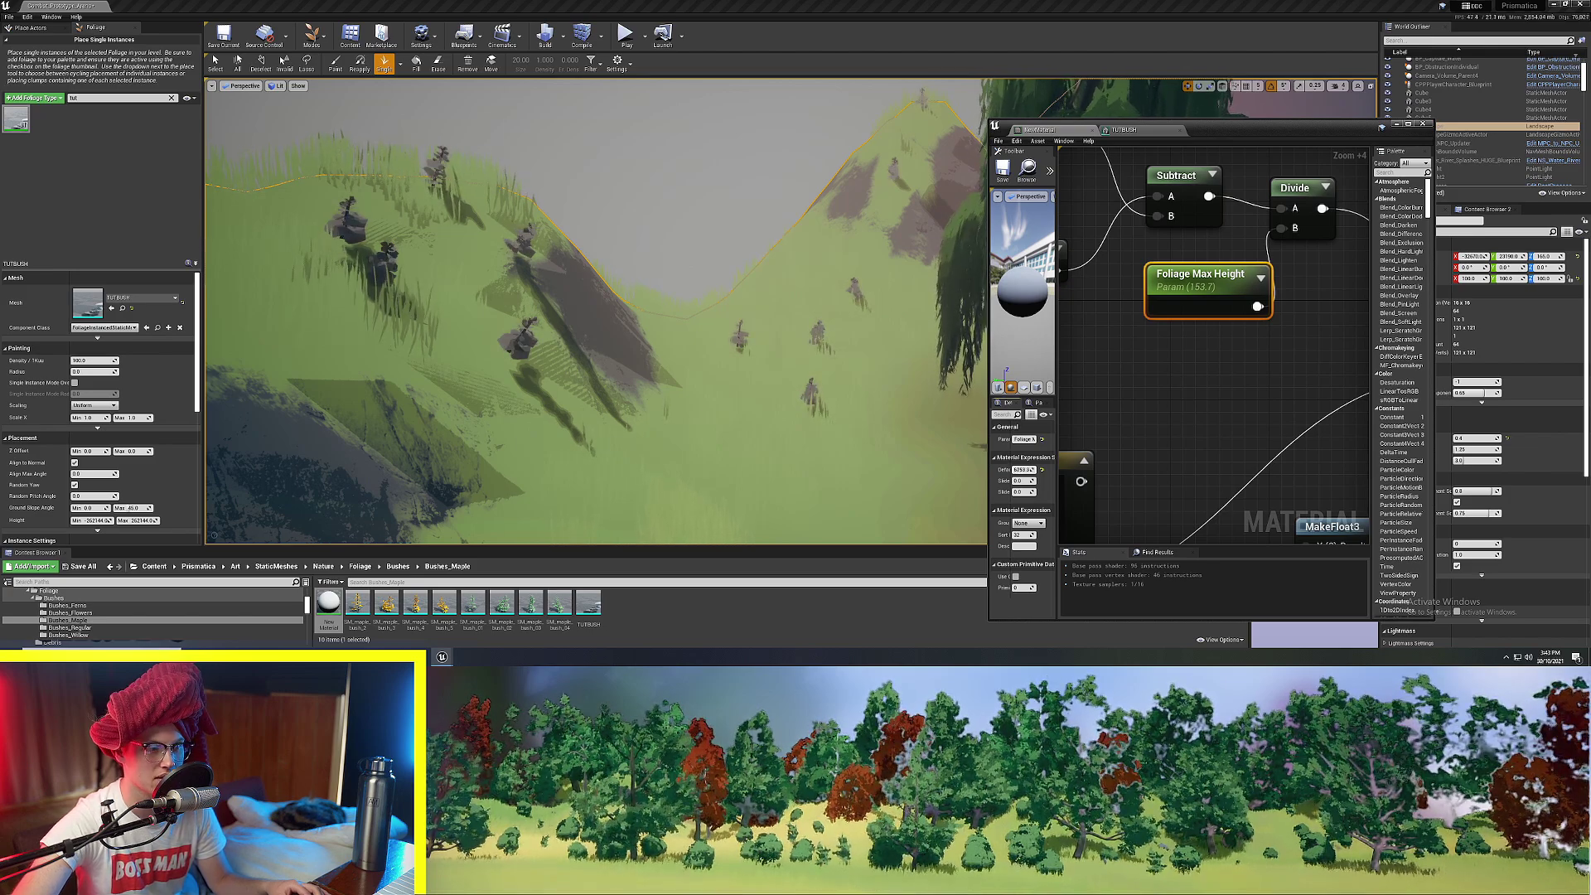
{"action": "scroll", "coordinate": [1162, 254], "scroll_direction": "down", "scroll_amount": 4}
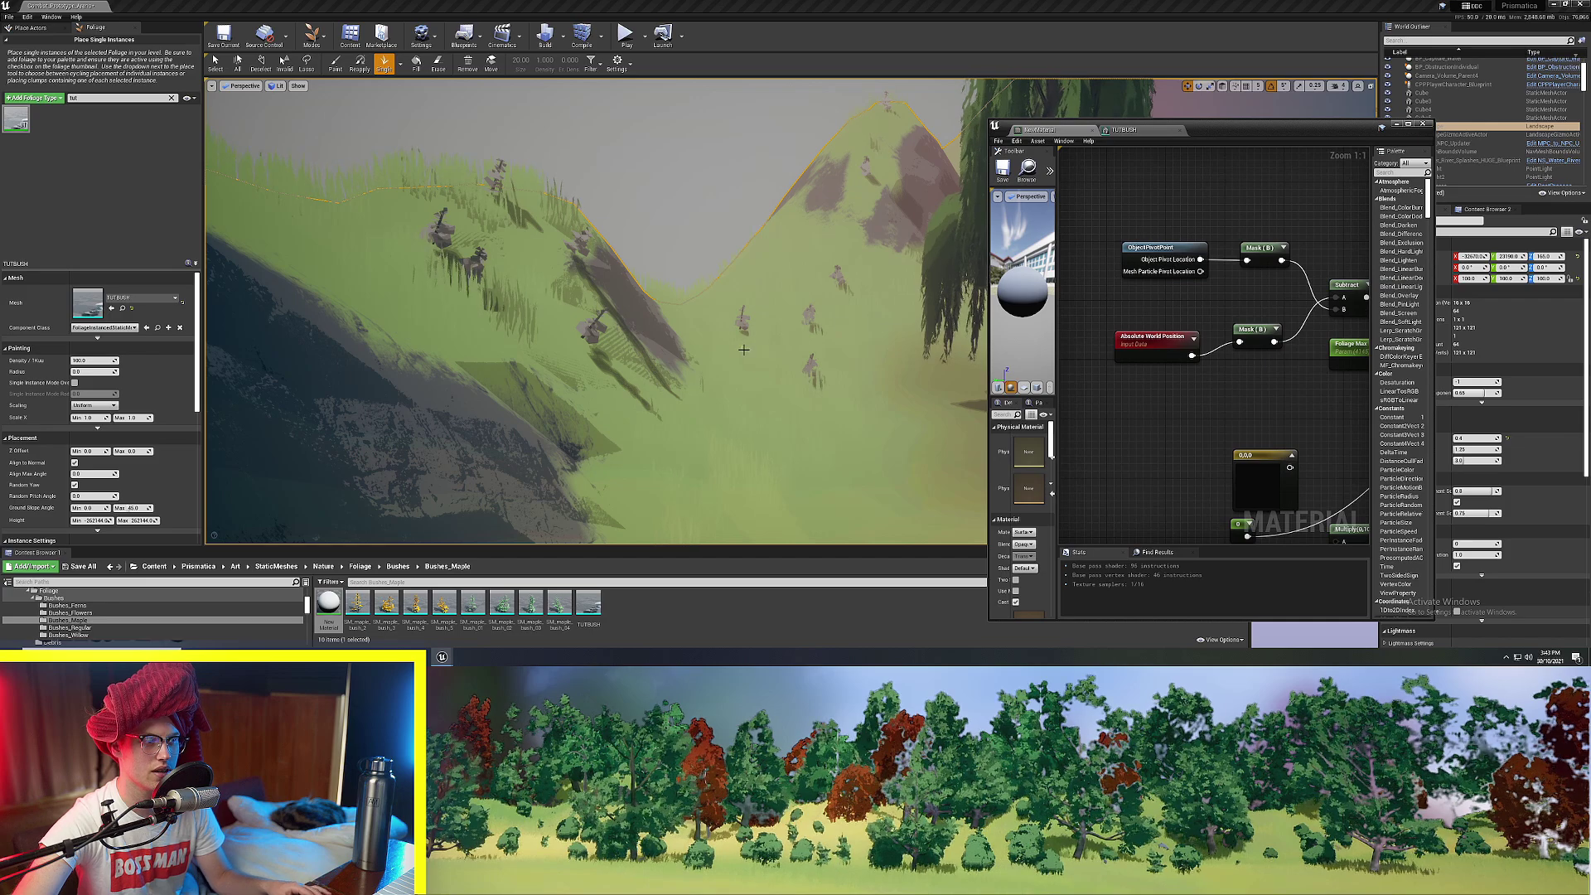
{"action": "right_click_drag", "start_coordinate": [744, 350], "coordinate": [725, 313]}
{"action": "right_click_drag", "start_coordinate": [439, 196], "coordinate": [428, 179]}
Insert a VertexInterpolator between ObjectPivotPoint's Object Pivot Location and its Mask (B) node, and save the material.
{"action": "right_click_drag", "start_coordinate": [1251, 409], "coordinate": [1340, 424]}
{"action": "scroll", "coordinate": [1243, 290], "scroll_direction": "up", "scroll_amount": 6, "text": "ctrl"}
{"action": "right_click_drag", "start_coordinate": [1293, 212], "coordinate": [1115, 265]}
{"action": "left_click_drag", "start_coordinate": [1103, 243], "coordinate": [1066, 244]}
{"action": "left_click", "coordinate": [1297, 189]}
{"action": "scroll", "coordinate": [1305, 201], "scroll_direction": "down", "scroll_amount": 3}
{"action": "right_click_drag", "start_coordinate": [1265, 231], "coordinate": [1184, 252]}
{"action": "left_click_drag", "start_coordinate": [1193, 241], "coordinate": [1193, 242]}
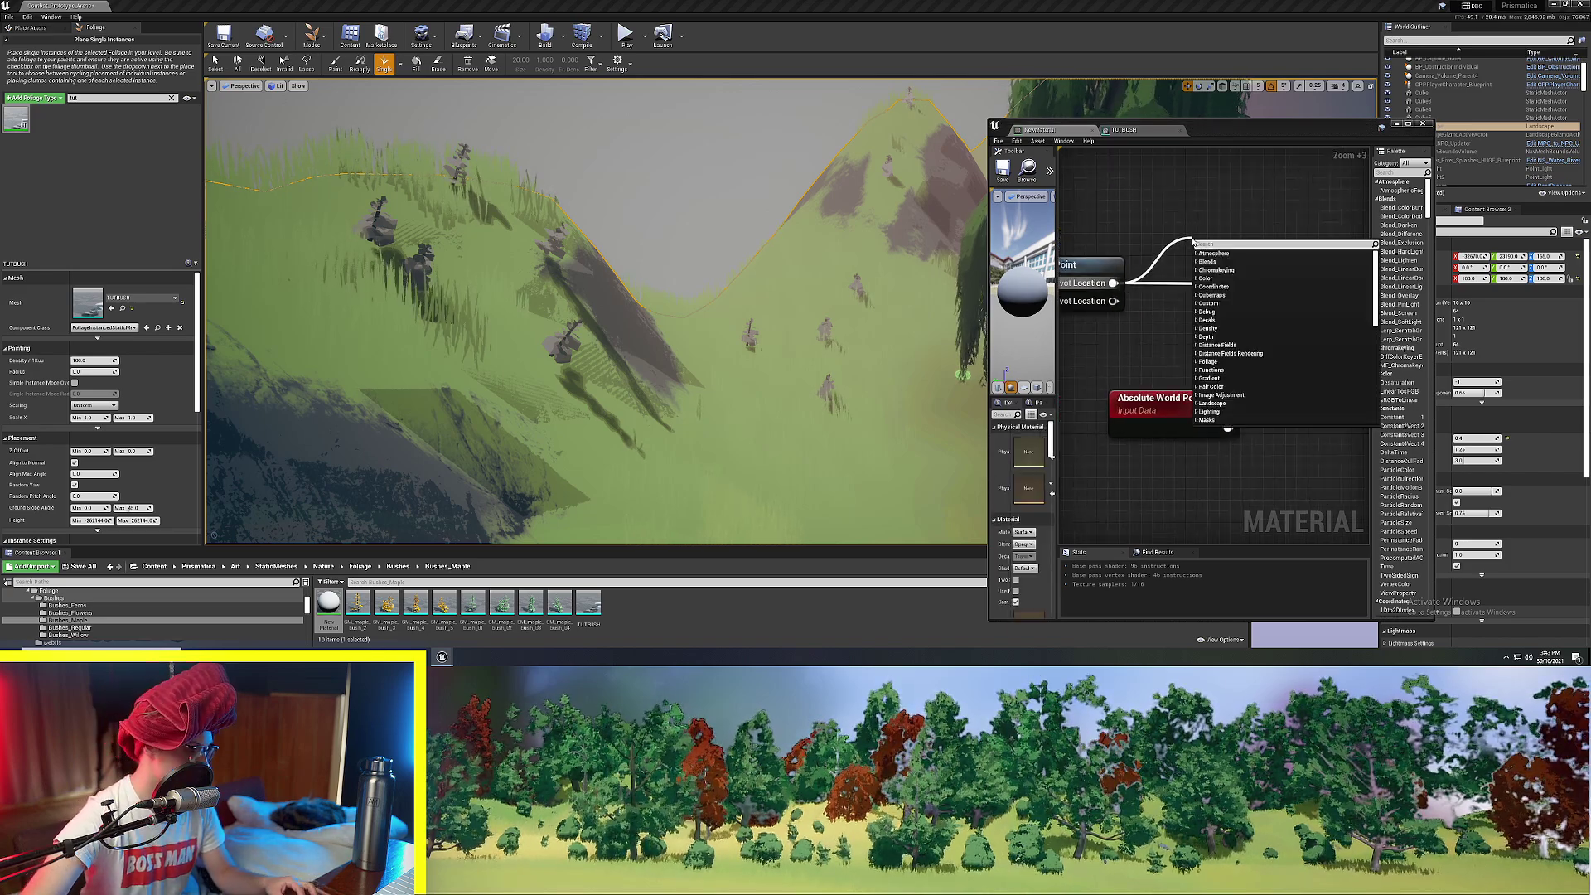
{"action": "type", "text": "verte"}
{"action": "key", "text": "BackSpace"}
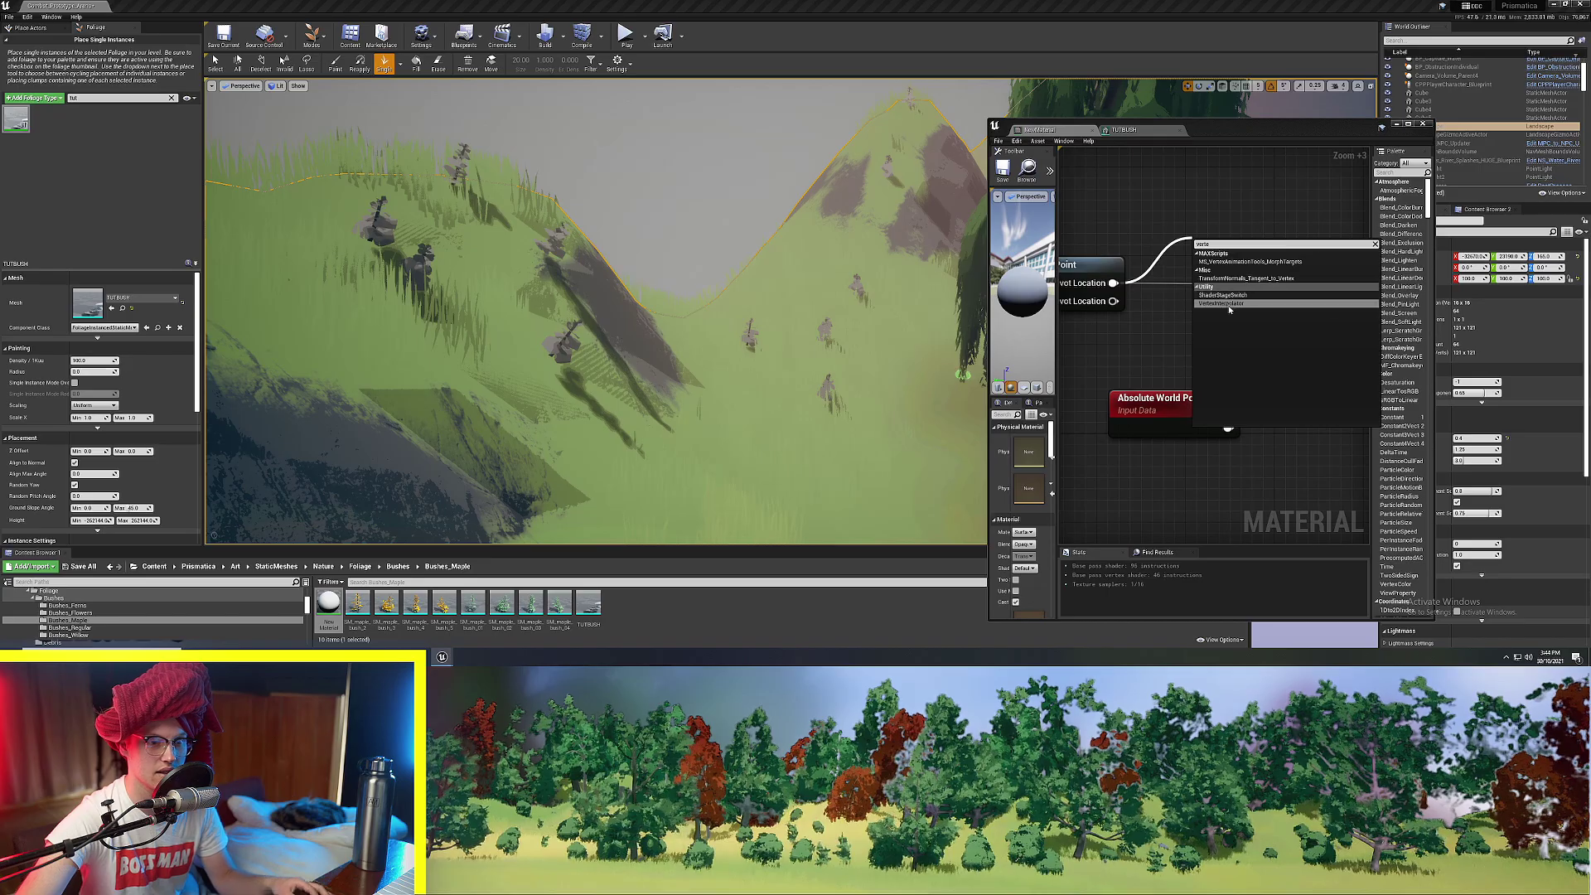
{"action": "left_click", "coordinate": [1228, 305]}
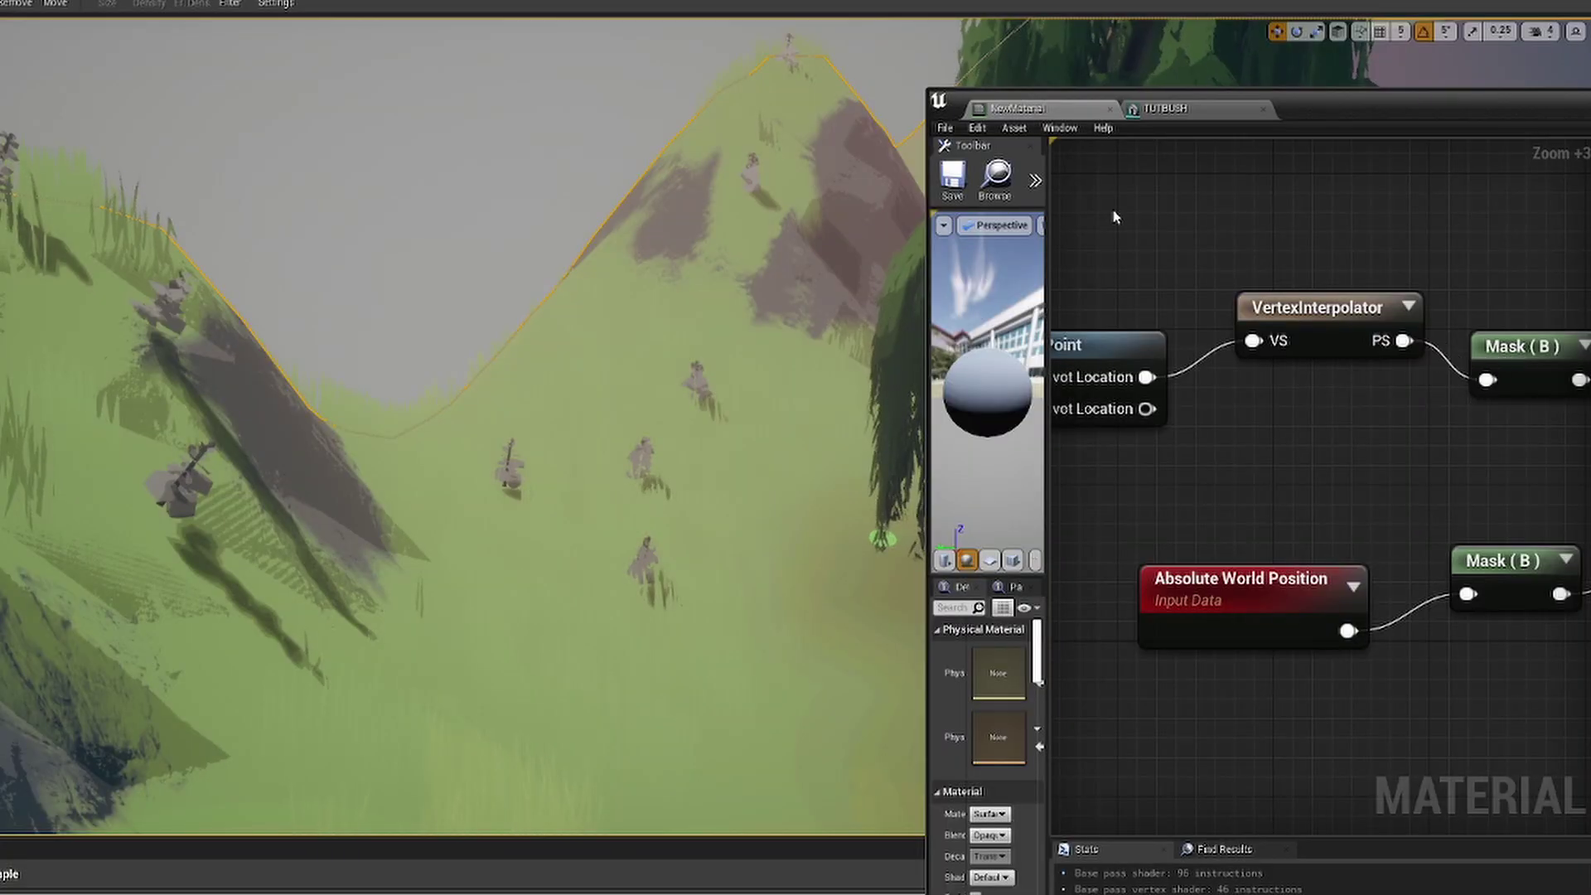
{"action": "left_click", "coordinate": [955, 186]}
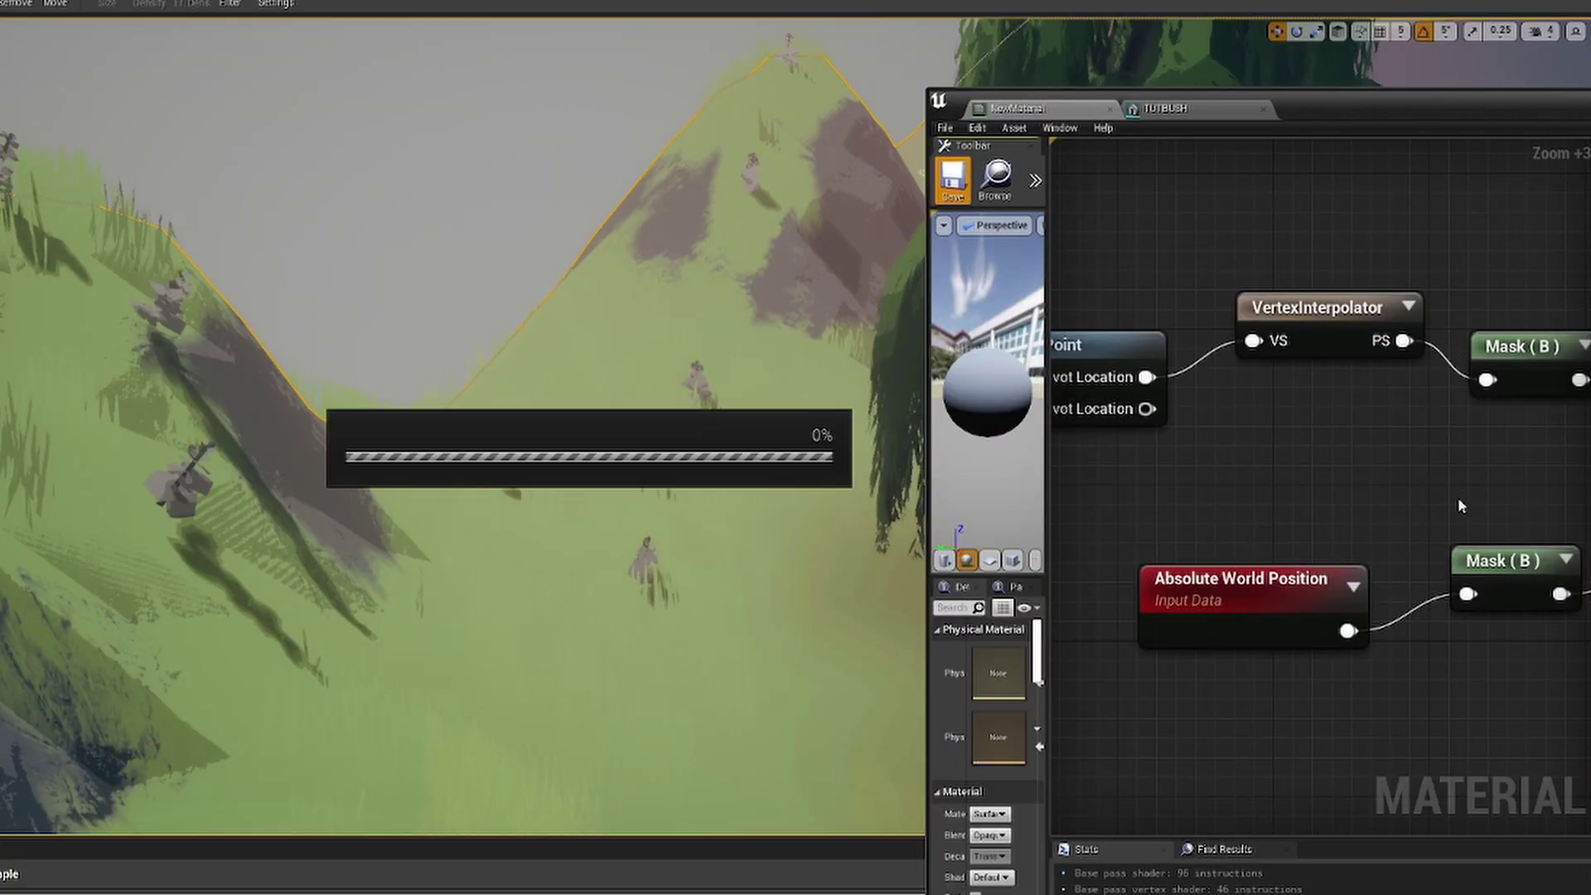
Set the Foliage Max Height parameter's default value to 100.
{"action": "right_click_drag", "start_coordinate": [1529, 422], "coordinate": [1061, 489]}
{"action": "right_click_drag", "start_coordinate": [1454, 620], "coordinate": [1362, 421]}
{"action": "left_click", "coordinate": [1239, 456]}
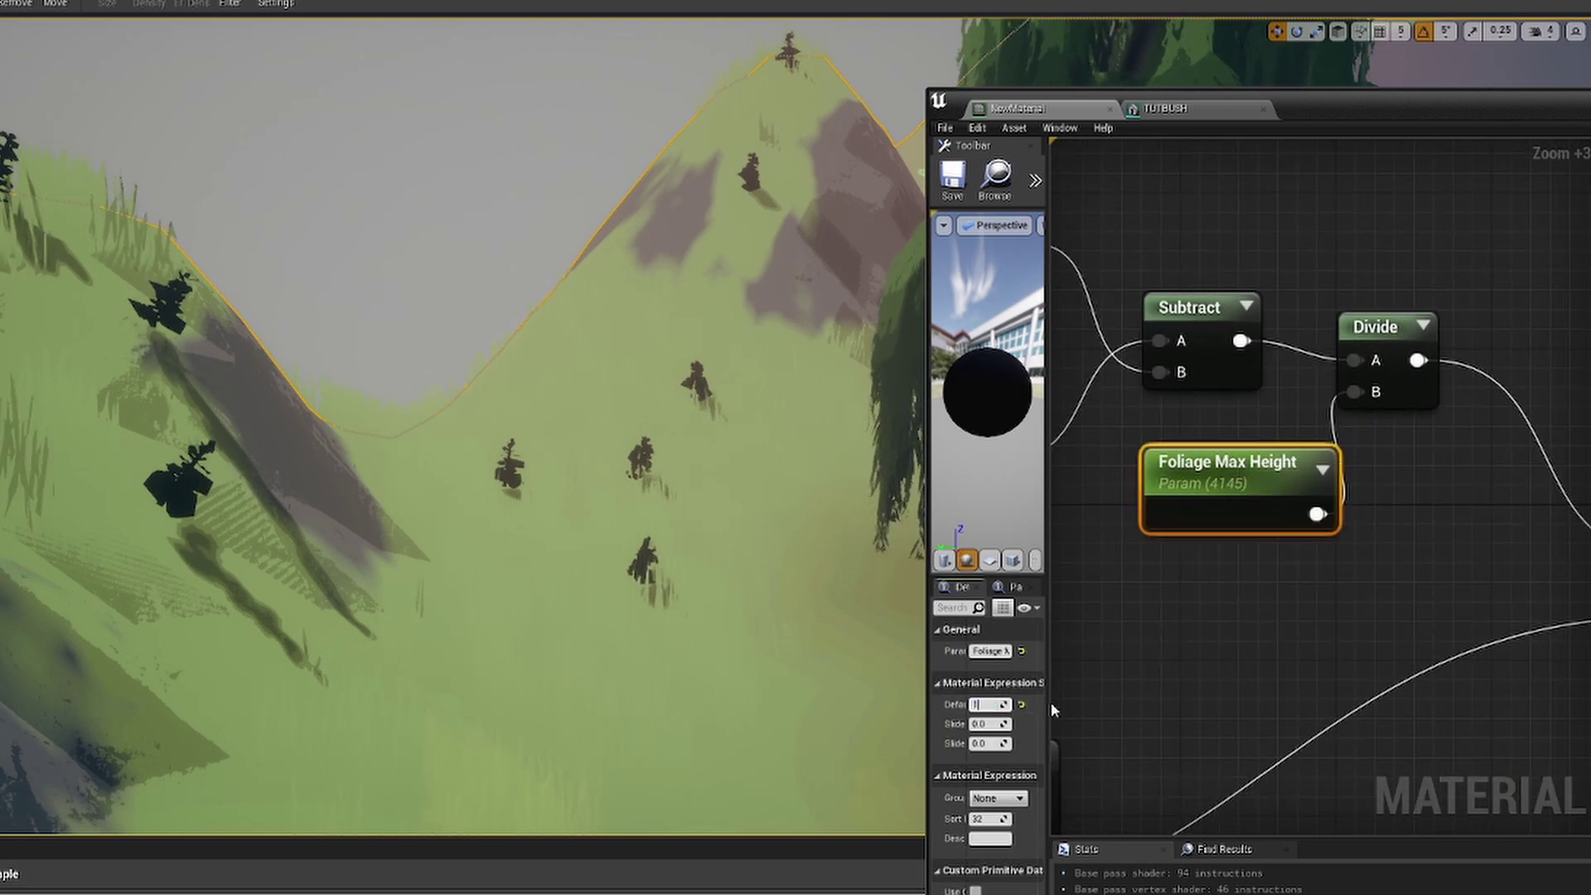
{"action": "key", "text": "Return"}
Examine the base-to-top height gradient on a placed foliage bush at close range in the level viewport.
{"action": "key", "text": "w"}
{"action": "right_click_drag", "start_coordinate": [337, 579], "coordinate": [464, 596]}
{"action": "key", "text": "s"}
{"action": "mouse_move", "coordinate": [384, 561]}
{"action": "right_mouse_down"}
{"action": "mouse_move", "coordinate": [514, 588]}
{"action": "mouse_move", "coordinate": [384, 561]}
{"action": "mouse_move", "coordinate": [497, 555]}
{"action": "mouse_move", "coordinate": [514, 530]}
{"action": "right_mouse_up"}
{"action": "key", "text": "w"}
{"action": "mouse_move", "coordinate": [508, 646]}
{"action": "right_mouse_down"}
{"action": "mouse_move", "coordinate": [547, 613]}
{"action": "mouse_move", "coordinate": [505, 667]}
{"action": "mouse_move", "coordinate": [525, 643]}
{"action": "right_mouse_up"}
{"action": "key", "text": "w"}
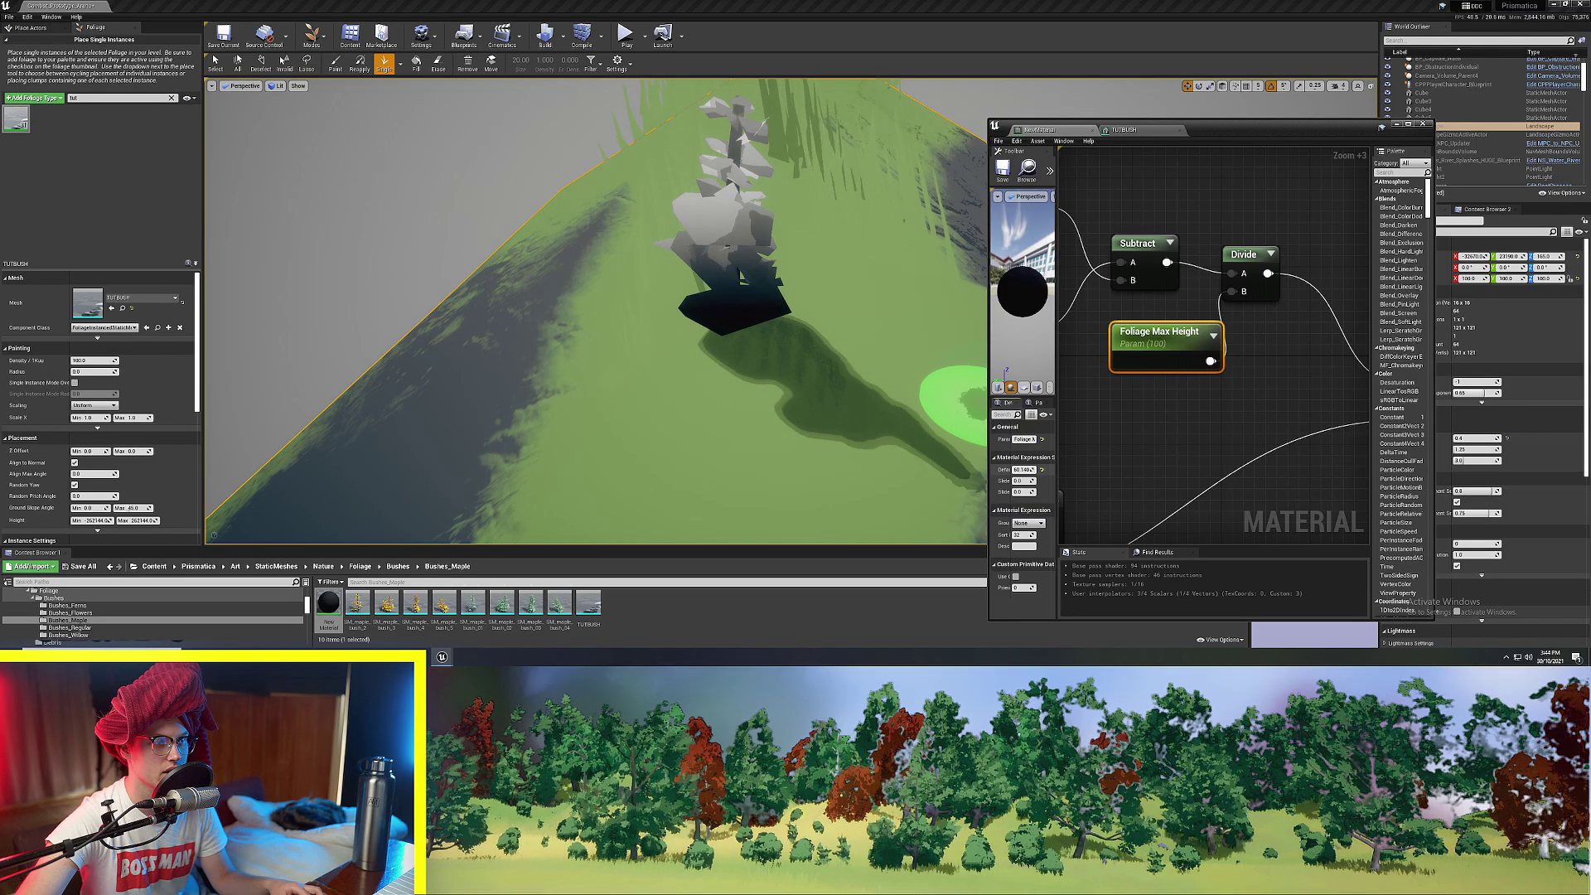
Set the Foliage Max Height default value to 68.16 and inspect the placed bush's gradient.
{"action": "left_click_drag", "start_coordinate": [986, 705], "coordinate": [962, 704]}
{"action": "left_click_drag", "start_coordinate": [1023, 470], "coordinate": [1013, 470]}
{"action": "key", "text": "s"}
{"action": "right_click_drag", "start_coordinate": [834, 428], "coordinate": [862, 364]}
{"action": "key", "text": "w"}
{"action": "mouse_move", "coordinate": [776, 314]}
{"action": "right_mouse_down"}
{"action": "mouse_move", "coordinate": [774, 378]}
{"action": "mouse_move", "coordinate": [773, 318]}
{"action": "right_mouse_up"}
{"action": "key", "text": "s"}
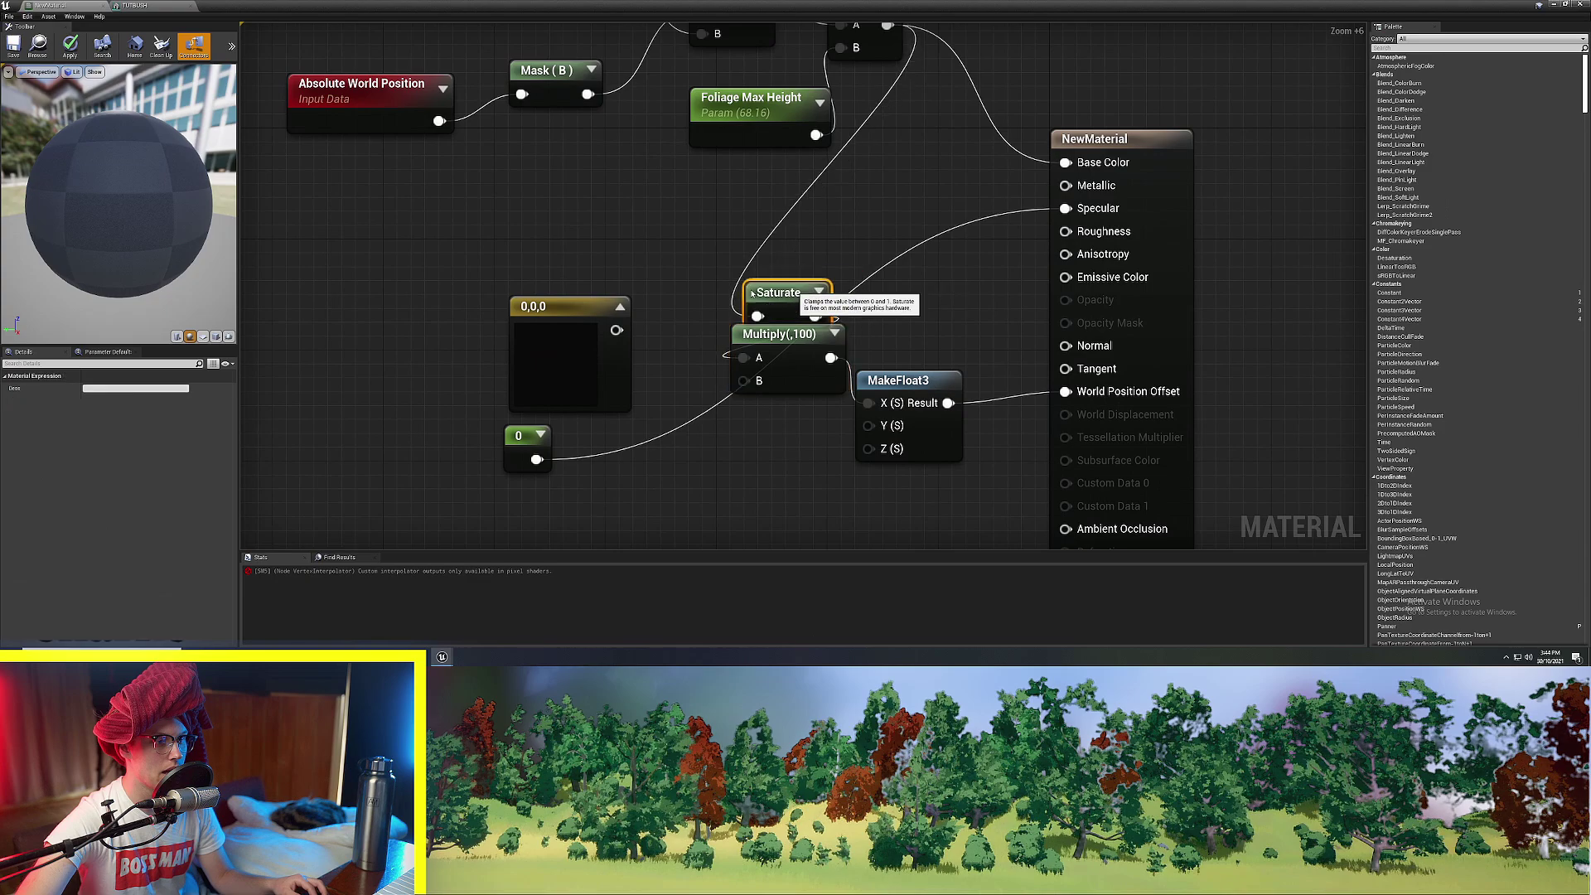
Move Saturate and the 0,0,0 constant clear of the Multiply node and line up Multiply with MakeFloat3.
{"action": "left_click_drag", "start_coordinate": [752, 293], "coordinate": [628, 224]}
{"action": "left_click_drag", "start_coordinate": [580, 308], "coordinate": [265, 308]}
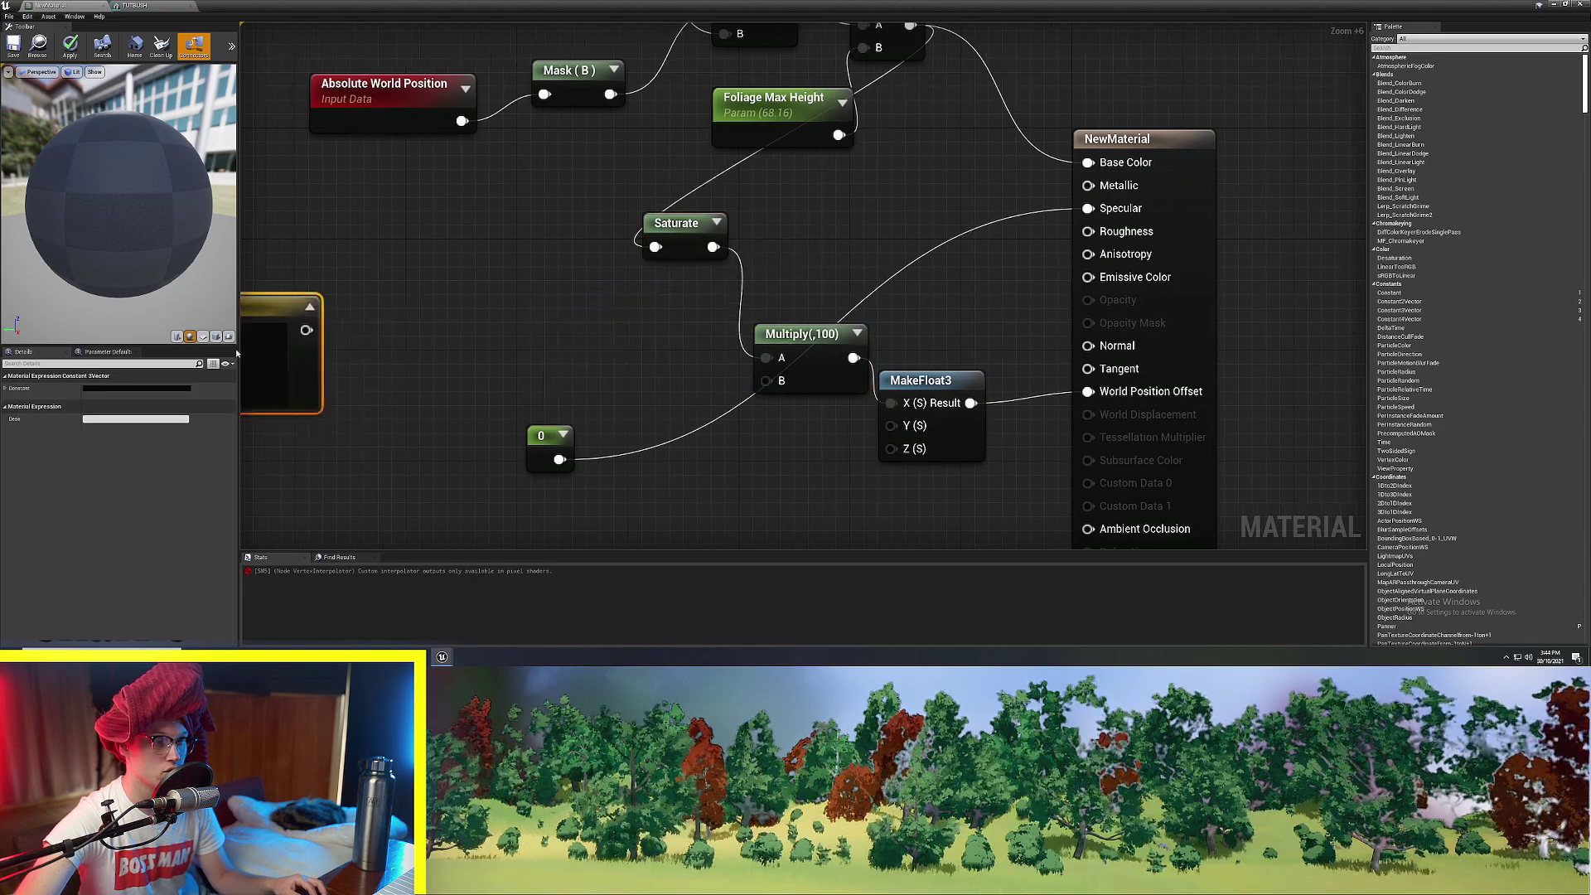
{"action": "right_click_drag", "start_coordinate": [630, 370], "coordinate": [693, 320]}
{"action": "left_click", "coordinate": [693, 320]}
{"action": "left_click_drag", "start_coordinate": [925, 283], "coordinate": [816, 338]}
{"action": "left_click", "coordinate": [749, 318]}
{"action": "left_click", "coordinate": [881, 424]}
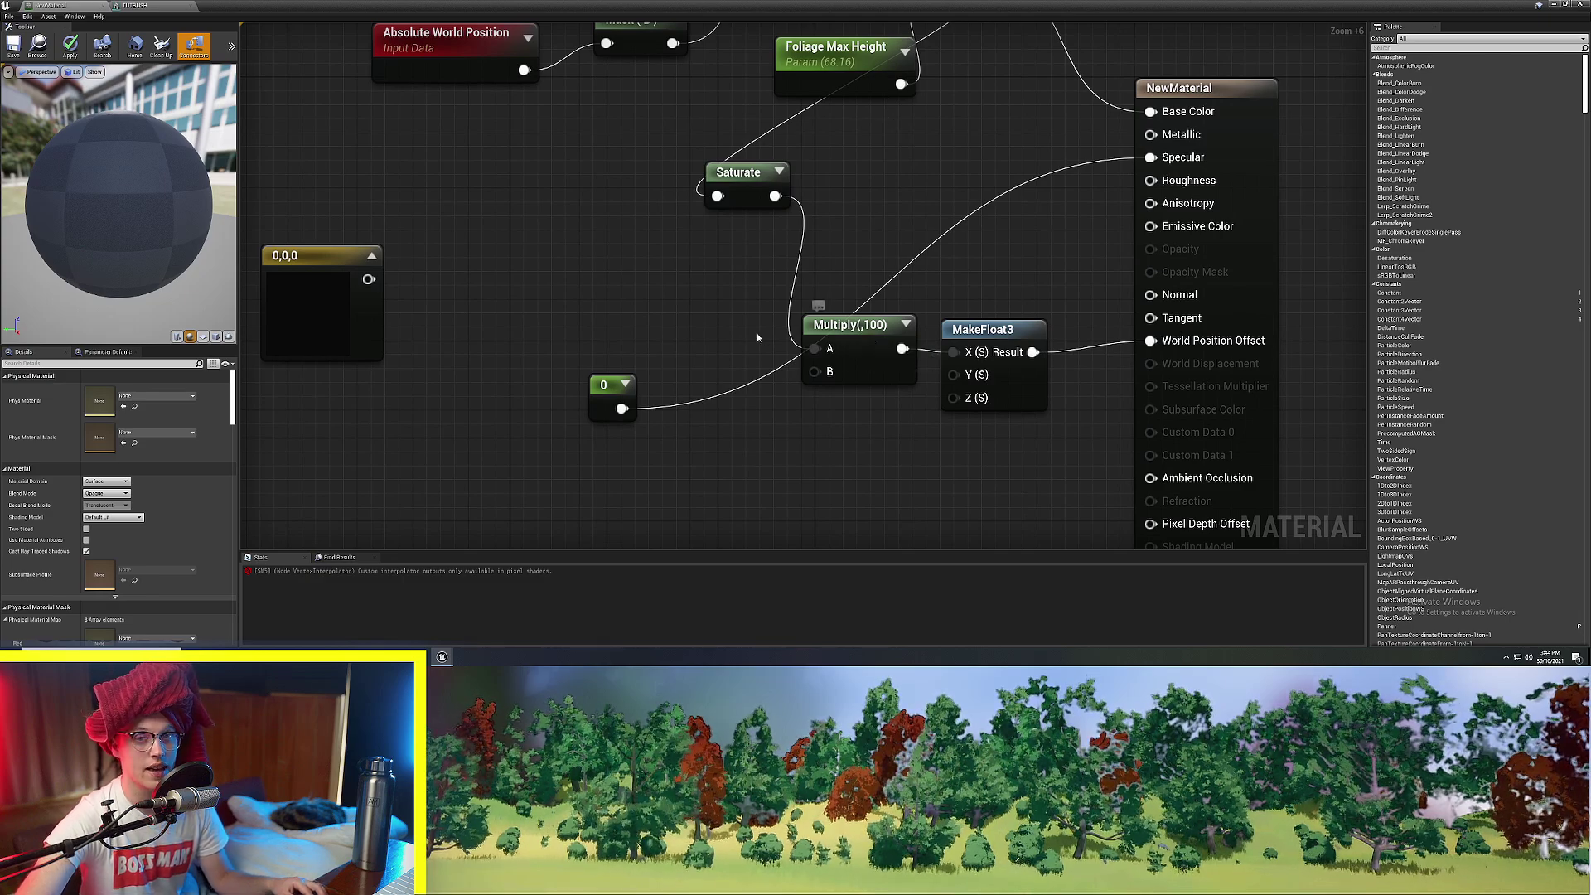
{"action": "scroll", "coordinate": [756, 337], "scroll_direction": "down", "scroll_amount": 2}
{"action": "left_click_drag", "start_coordinate": [908, 281], "coordinate": [995, 293]}
{"action": "left_click", "coordinate": [831, 288]}
{"action": "right_click_drag", "start_coordinate": [723, 228], "coordinate": [830, 328]}
{"action": "scroll", "coordinate": [920, 149], "scroll_direction": "down", "scroll_amount": 1}
{"action": "right_click_drag", "start_coordinate": [952, 68], "coordinate": [909, 119]}
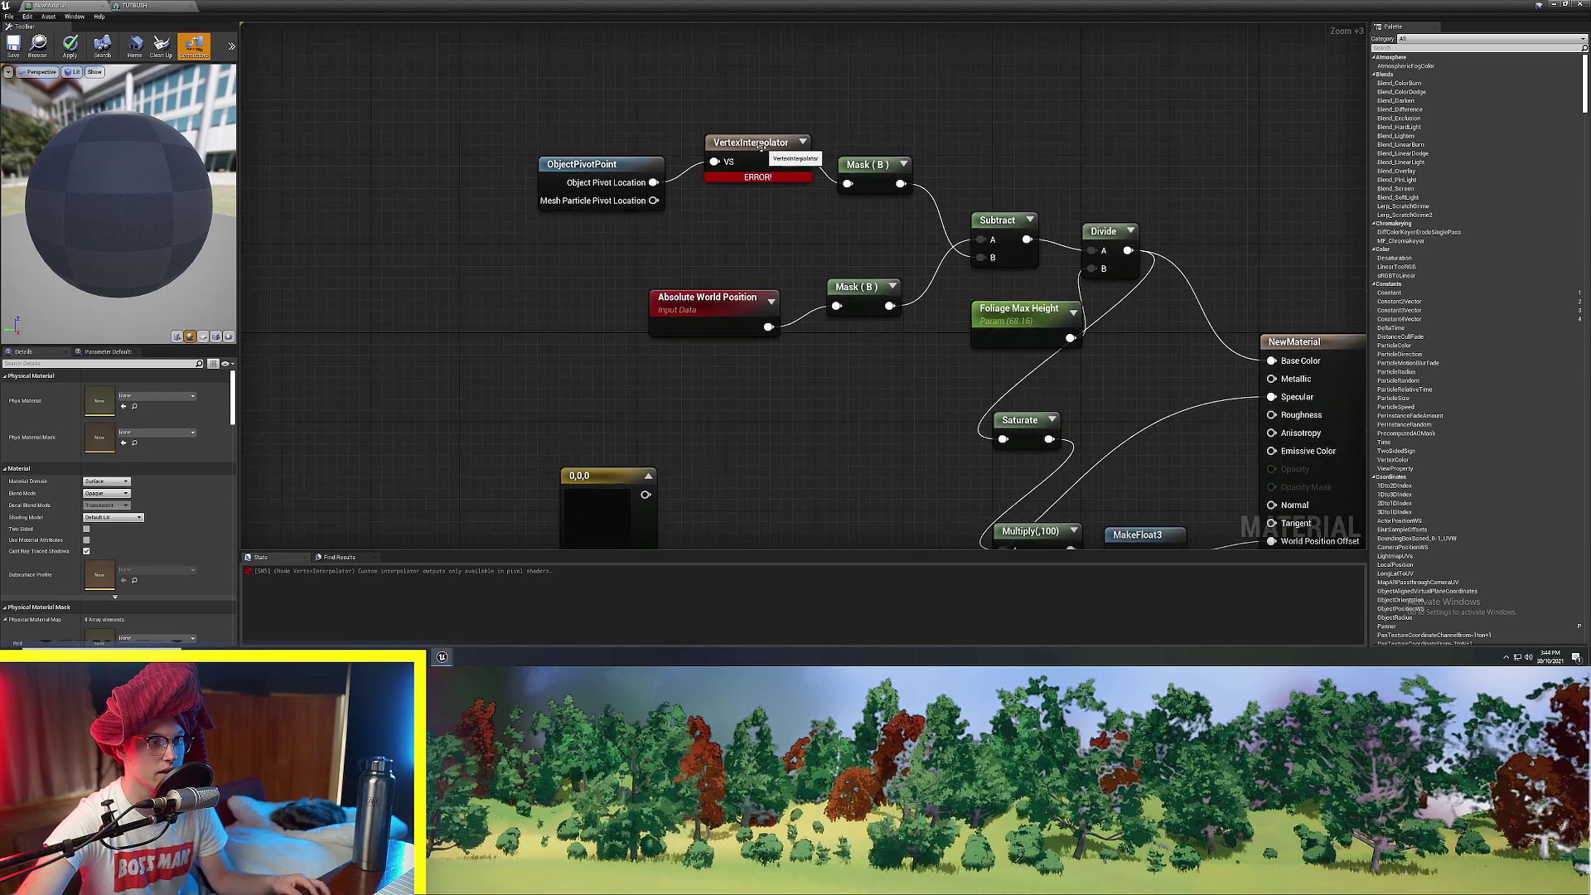
Take the VertexInterpolator out from between ObjectPivotPoint and Mask (B), wiring Object Pivot Location directly into the mask.
{"action": "left_click_drag", "start_coordinate": [761, 145], "coordinate": [768, 100]}
{"action": "right_click_drag", "start_coordinate": [751, 121], "coordinate": [634, 111]}
{"action": "right_click_drag", "start_coordinate": [1090, 433], "coordinate": [1027, 350]}
{"action": "left_click", "coordinate": [986, 365]}
{"action": "left_click_drag", "start_coordinate": [976, 365], "coordinate": [1054, 392]}
{"action": "right_click_drag", "start_coordinate": [684, 207], "coordinate": [843, 306]}
{"action": "left_click", "coordinate": [842, 305]}
{"action": "left_click", "coordinate": [722, 52]}
{"action": "key", "text": "Delete"}
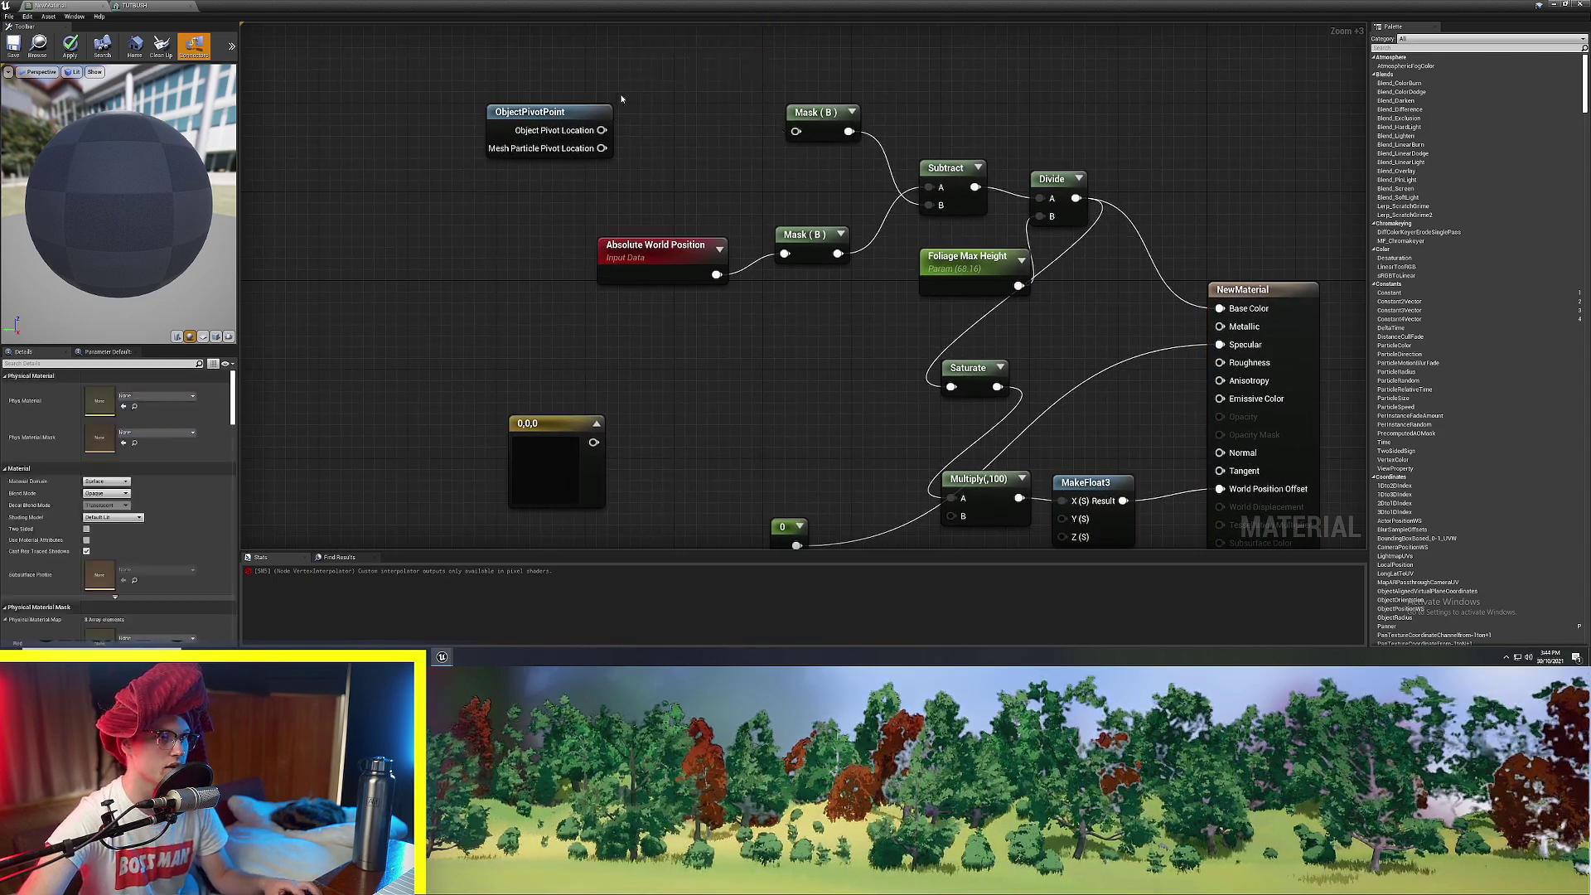
{"action": "key", "text": "ctrl+z"}
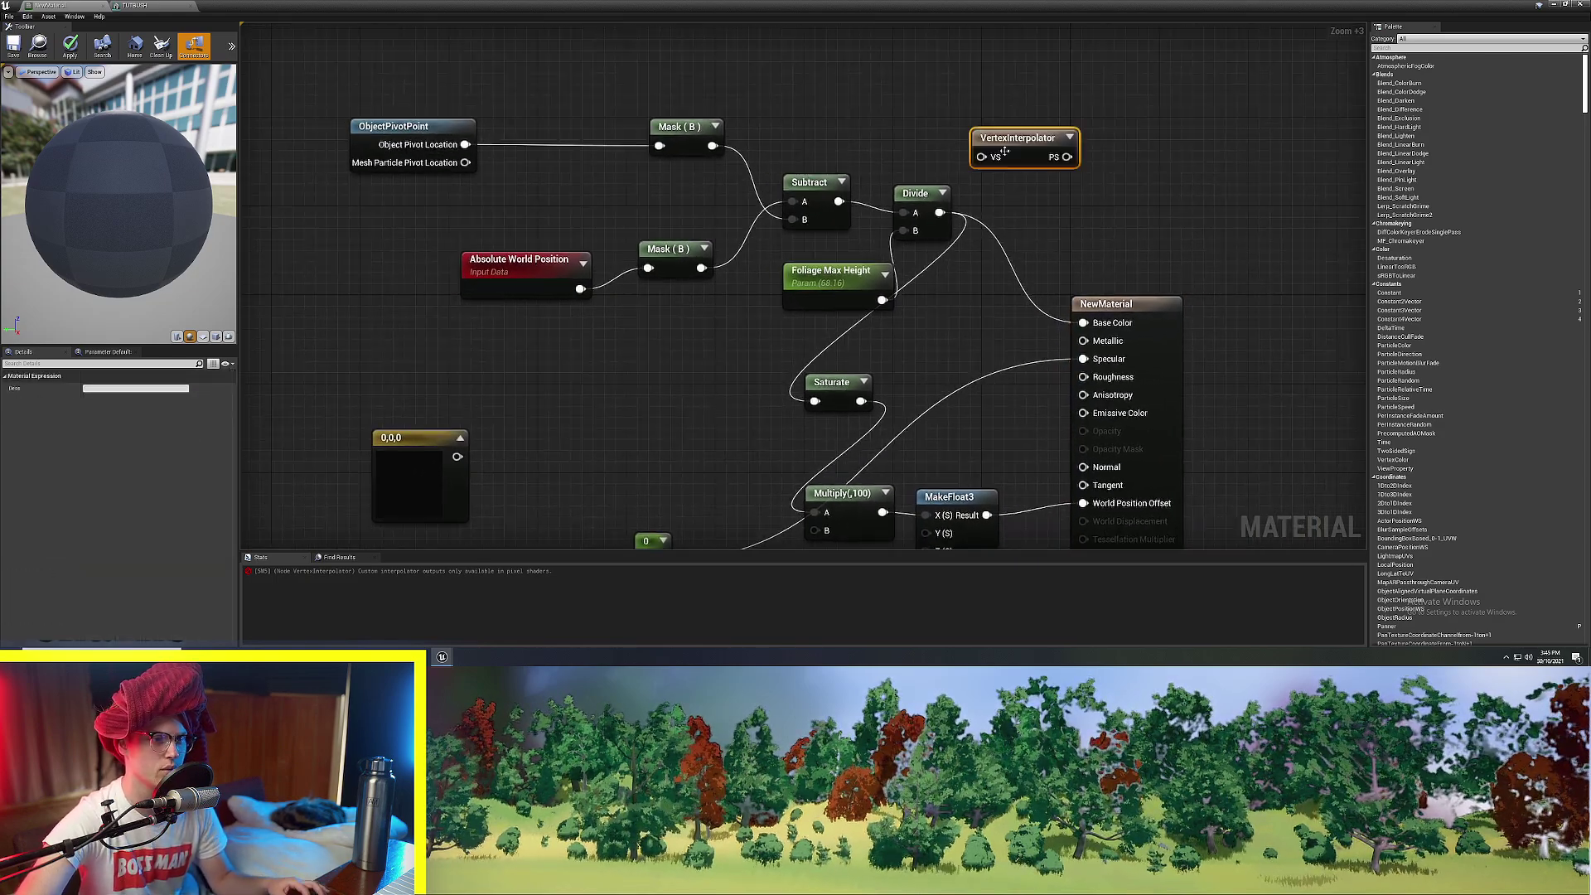
Shift the height gradient nodes aside and insert the VertexInterpolator between Divide's output and NewMaterial's Base Color.
{"action": "left_click_drag", "start_coordinate": [911, 76], "coordinate": [456, 300]}
{"action": "left_click_drag", "start_coordinate": [543, 267], "coordinate": [465, 256]}
{"action": "left_click", "coordinate": [1114, 190]}
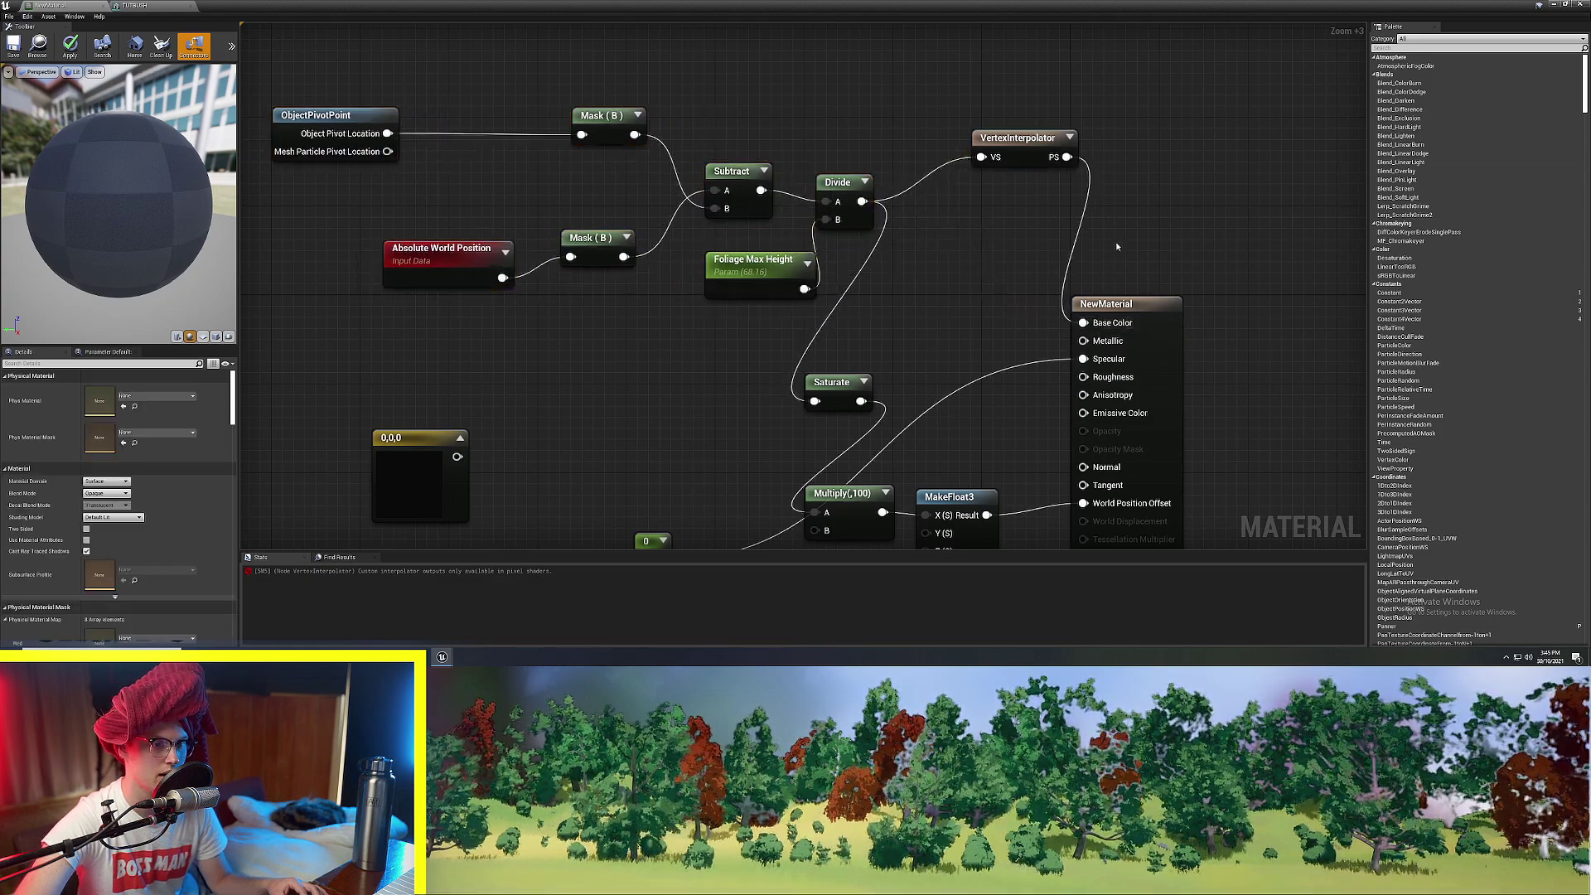
{"action": "right_click_drag", "start_coordinate": [1129, 232], "coordinate": [1152, 202]}
{"action": "right_click_drag", "start_coordinate": [1005, 395], "coordinate": [943, 350]}
{"action": "left_click", "coordinate": [998, 71]}
{"action": "left_click", "coordinate": [1069, 232]}
Move the 0 constant beside NewMaterial's Specular input and tidy the neighbouring nodes.
{"action": "right_click_drag", "start_coordinate": [832, 358], "coordinate": [867, 308]}
{"action": "left_click_drag", "start_coordinate": [822, 259], "coordinate": [673, 295]}
{"action": "left_click_drag", "start_coordinate": [661, 416], "coordinate": [1028, 234]}
{"action": "left_click", "coordinate": [958, 286]}
{"action": "right_click_drag", "start_coordinate": [856, 270], "coordinate": [906, 316]}
{"action": "left_click_drag", "start_coordinate": [713, 7], "coordinate": [953, 56]}
Feed Multiply's B input with a scalar parameter named Param and set its default value to -8.786.
{"action": "right_click_drag", "start_coordinate": [1049, 378], "coordinate": [898, 325]}
{"action": "right_click_drag", "start_coordinate": [1094, 332], "coordinate": [971, 304]}
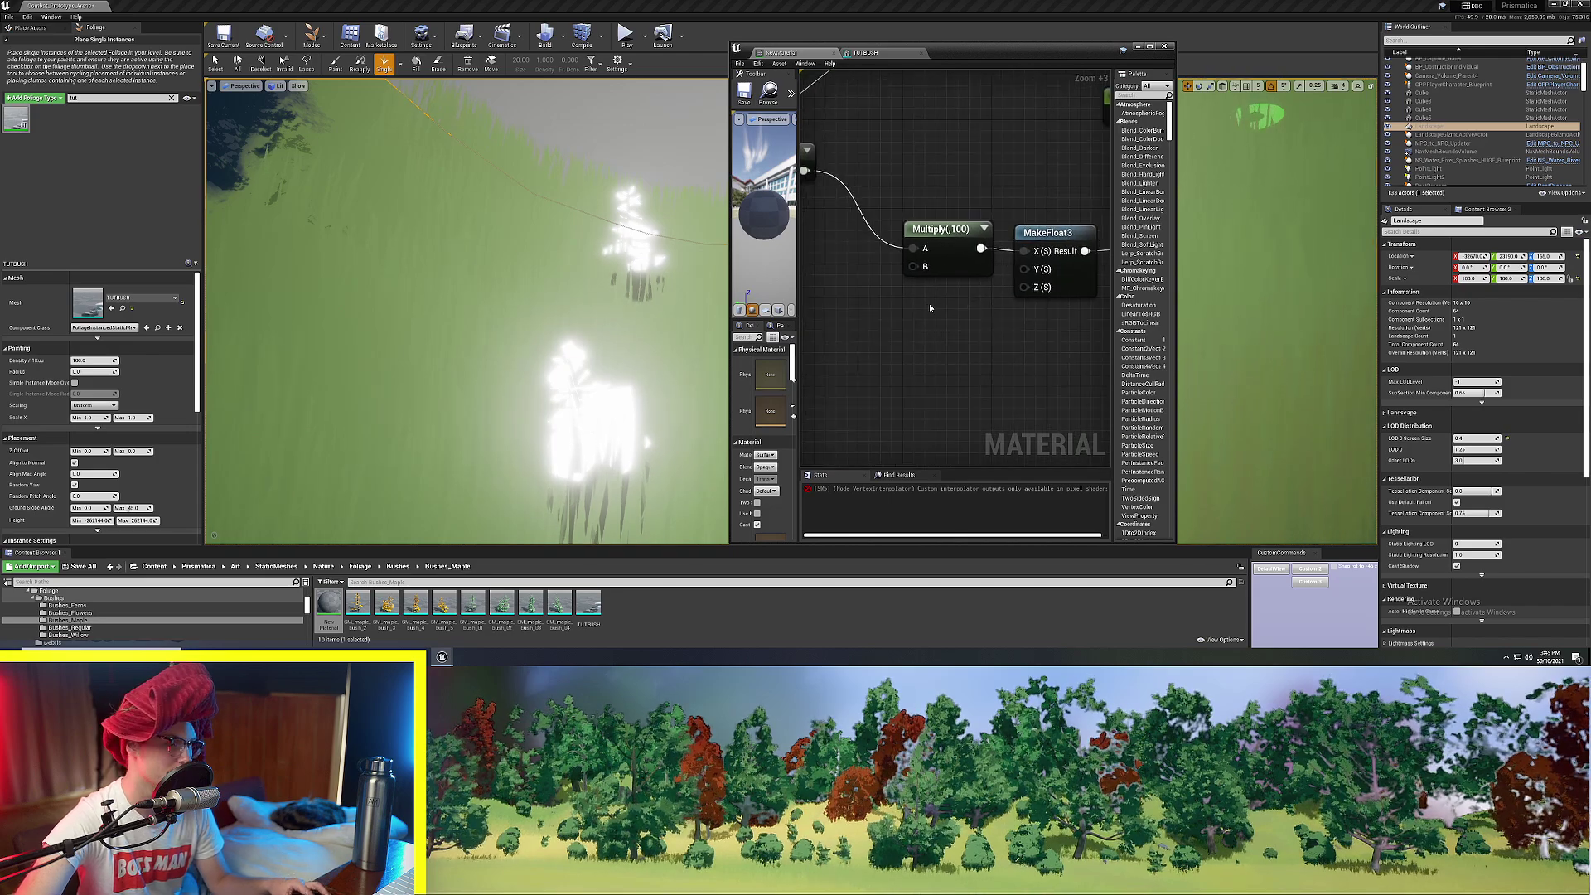
{"action": "left_click_drag", "start_coordinate": [918, 270], "coordinate": [915, 267]}
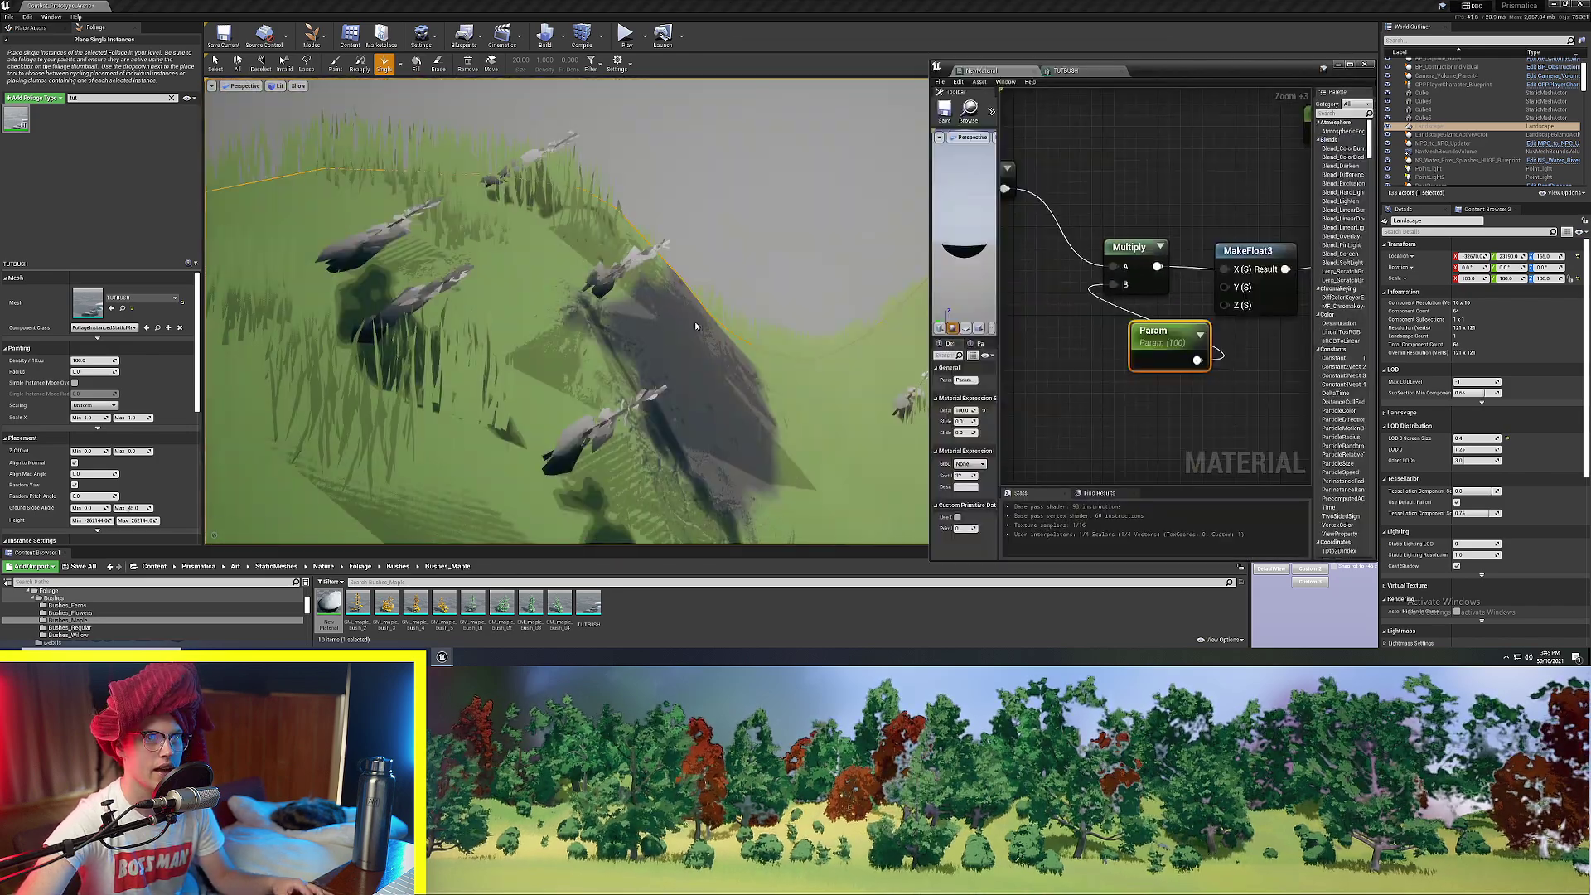
{"action": "right_click_drag", "start_coordinate": [694, 321], "coordinate": [629, 348]}
{"action": "left_click_drag", "start_coordinate": [961, 411], "coordinate": [918, 411]}
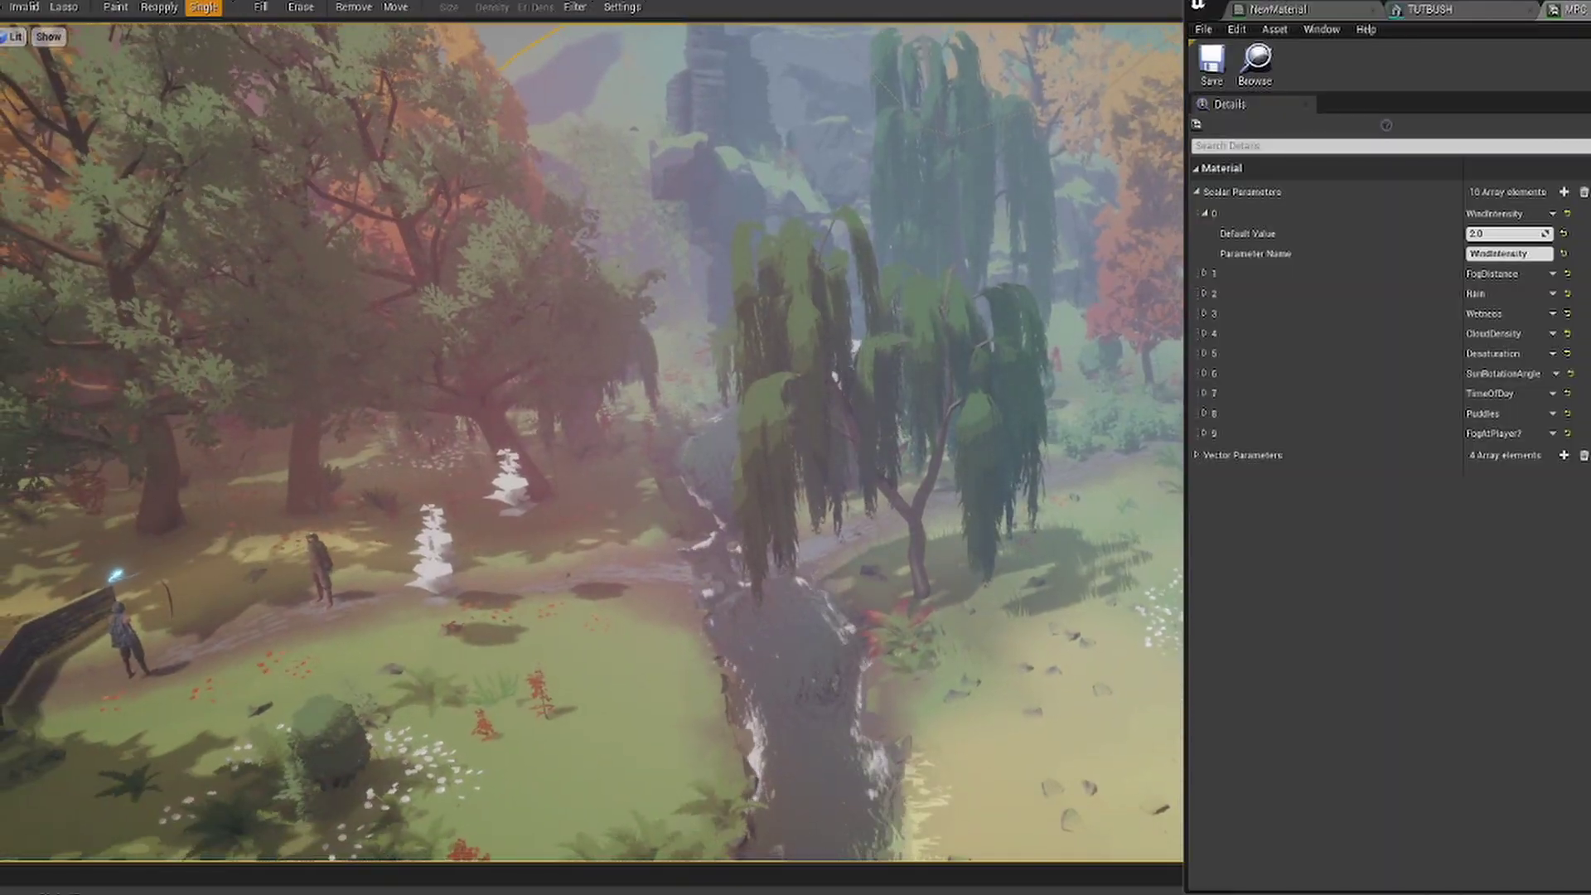
Raise the WindIntensity default value in the material parameter collection and observe the trees swaying in the level.
{"action": "right_click_drag", "start_coordinate": [870, 419], "coordinate": [1054, 319]}
{"action": "left_click_drag", "start_coordinate": [1511, 234], "coordinate": [1583, 233]}
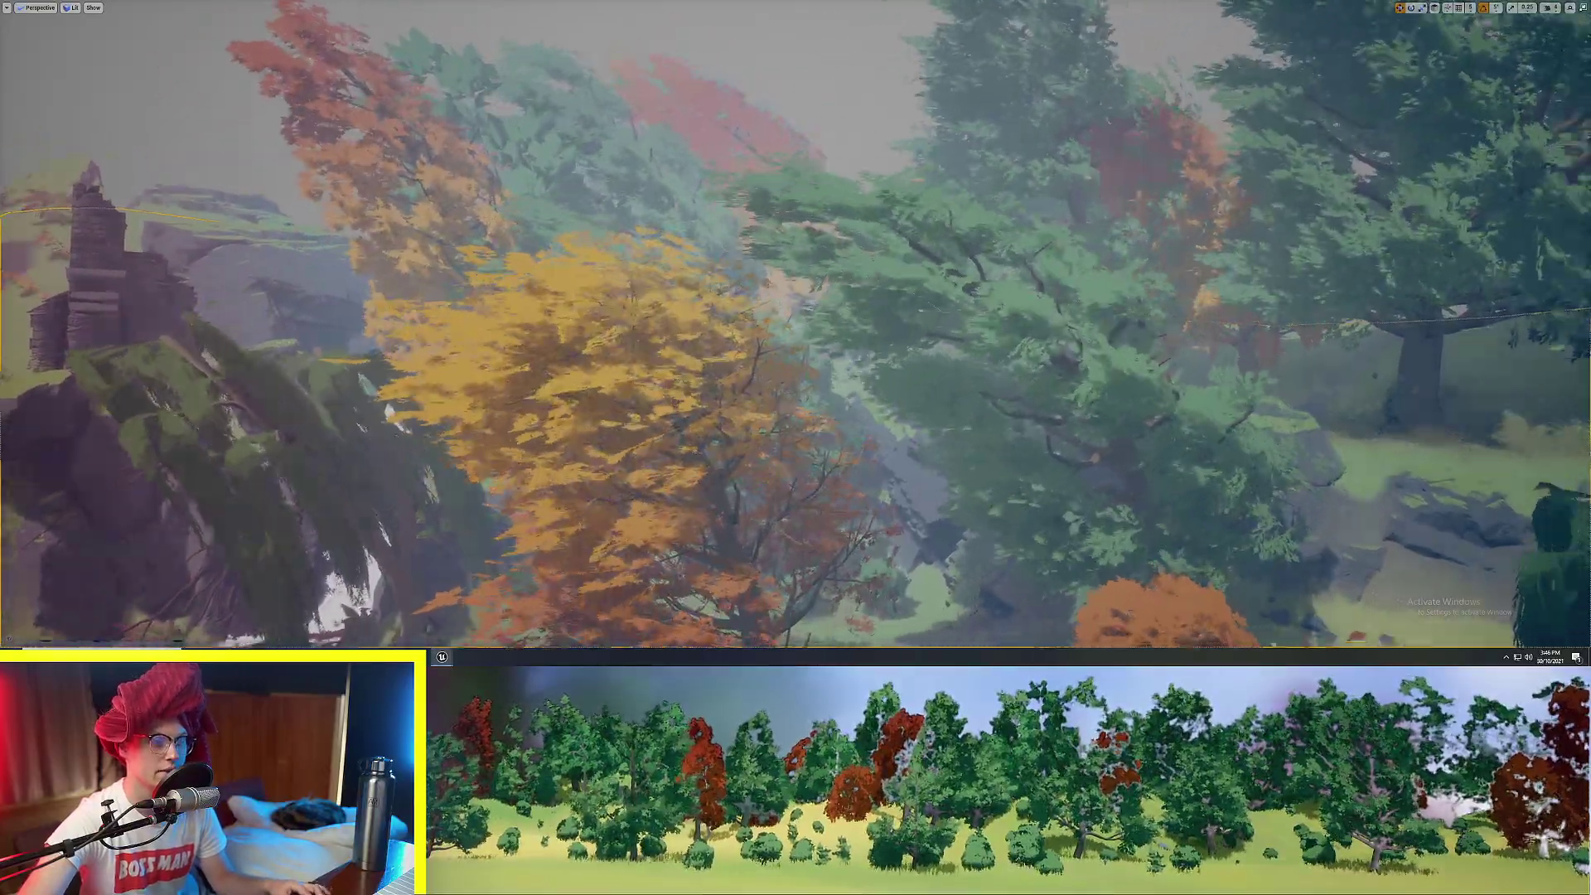
{"action": "right_click_drag", "start_coordinate": [836, 299], "coordinate": [886, 301]}
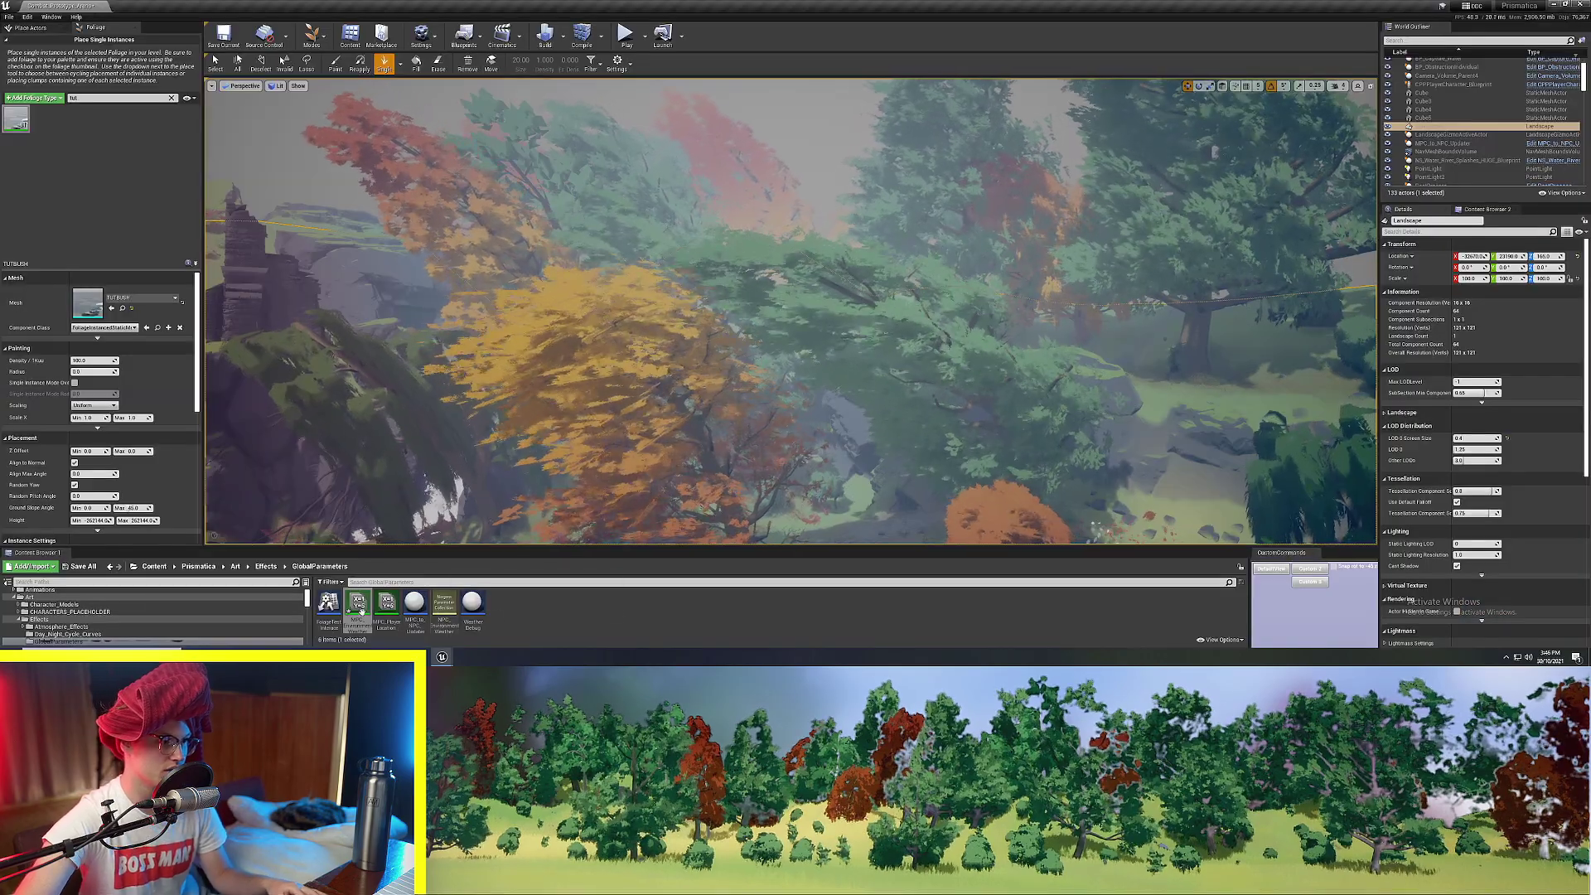
Return from the parameter collection to the NewMaterial graph and shift the Mask, Subtract and Divide nodes away from the VertexInterpolator.
{"action": "double_click", "coordinate": [357, 609]}
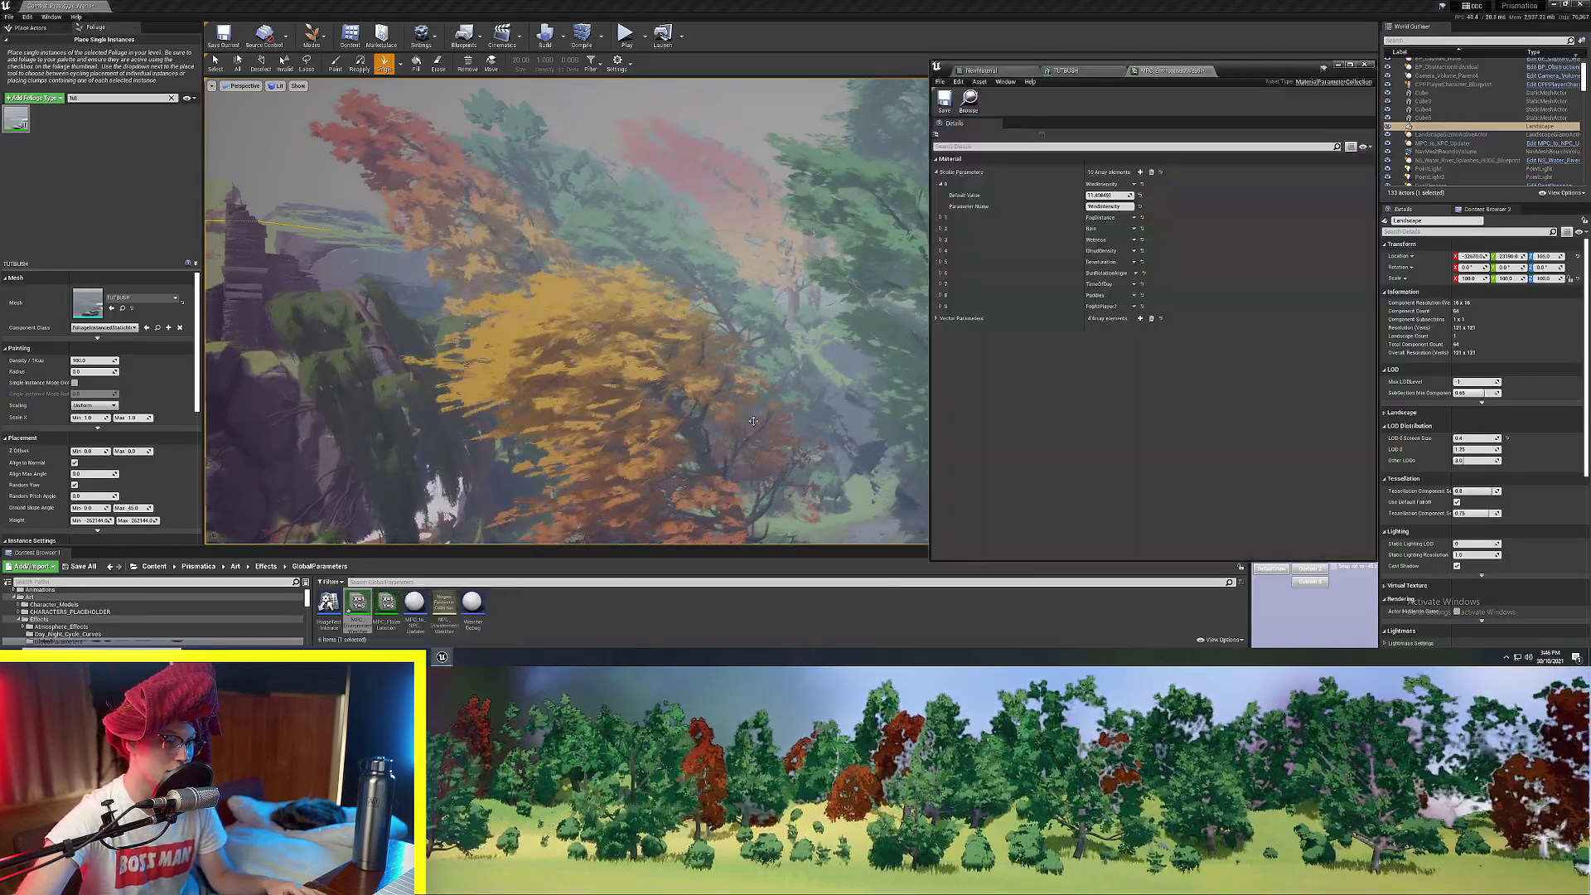
{"action": "left_click", "coordinate": [986, 71]}
{"action": "double_click", "coordinate": [1243, 62]}
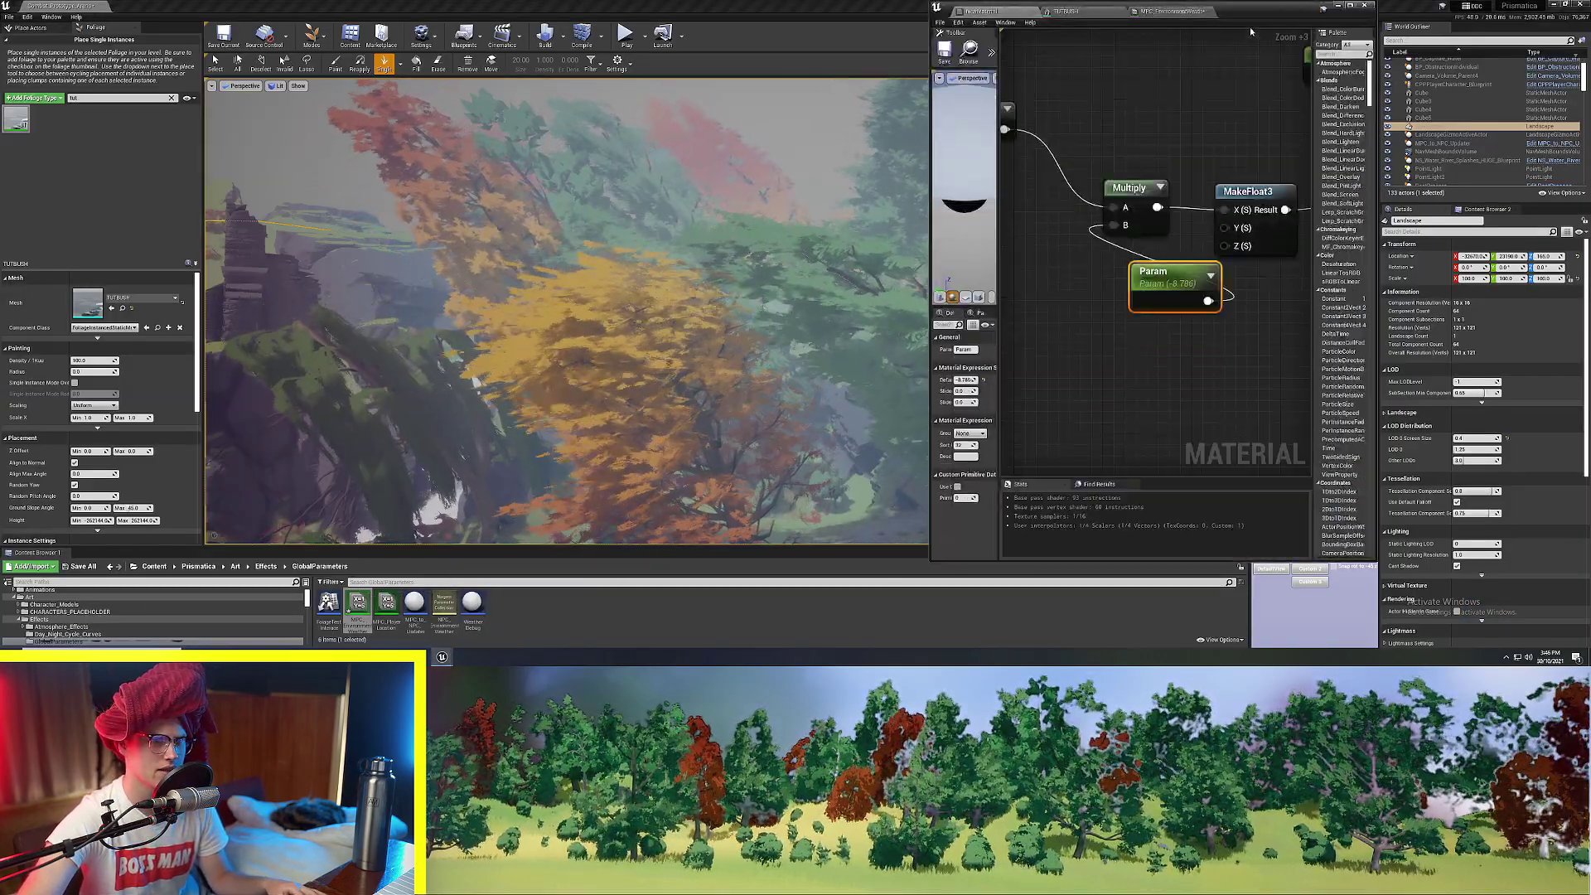
{"action": "double_click", "coordinate": [1227, 8]}
{"action": "right_click_drag", "start_coordinate": [328, 106], "coordinate": [767, 257]}
{"action": "right_click_drag", "start_coordinate": [761, 137], "coordinate": [921, 358]}
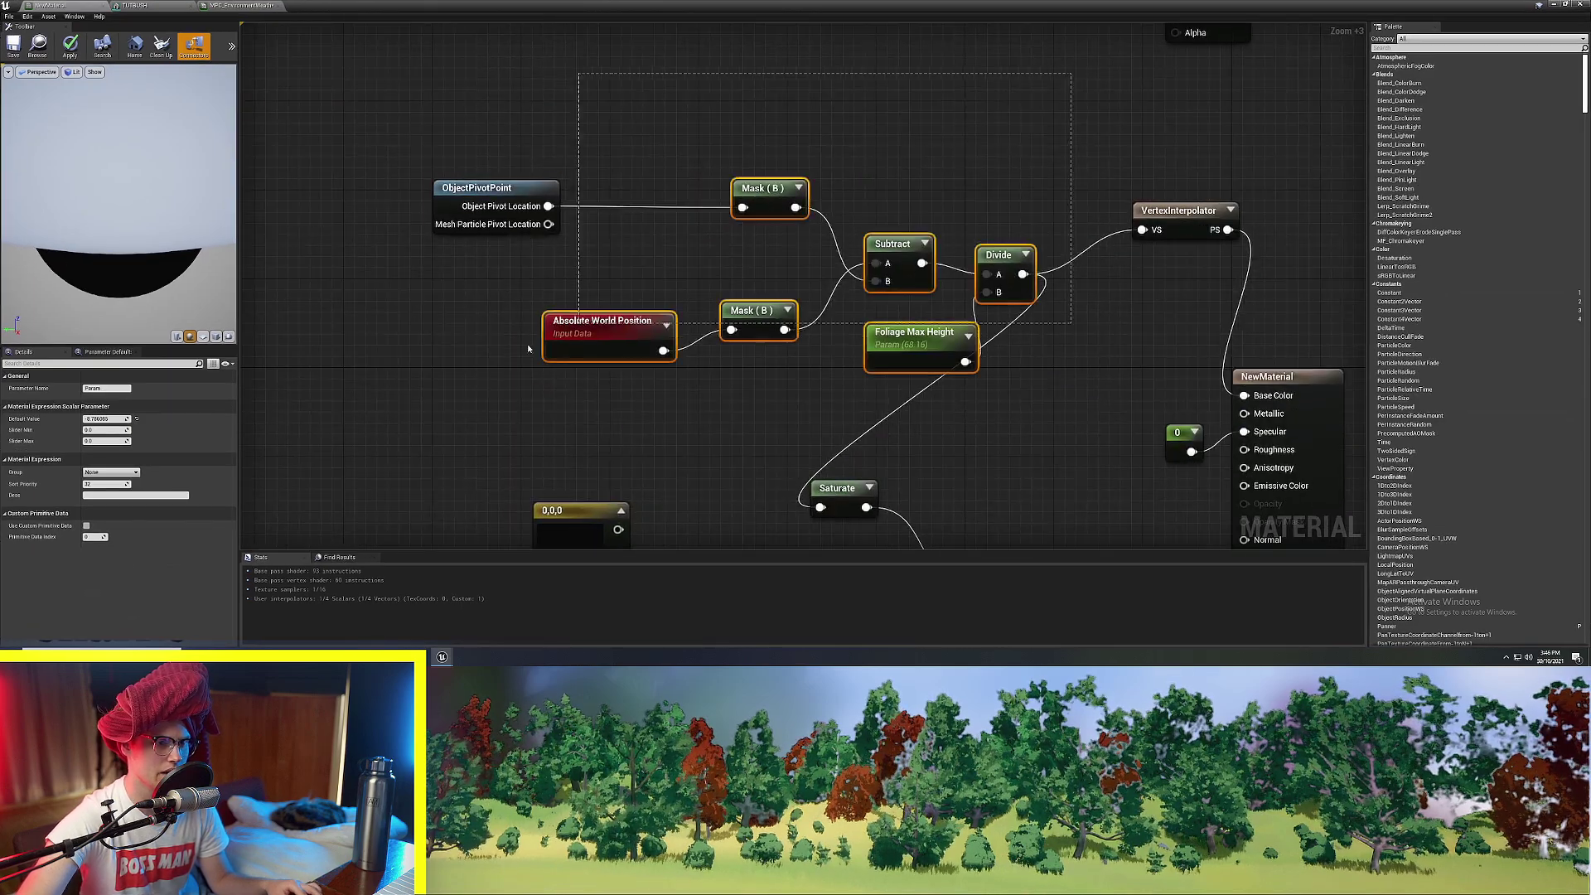
{"action": "left_click_drag", "start_coordinate": [605, 327], "coordinate": [551, 311]}
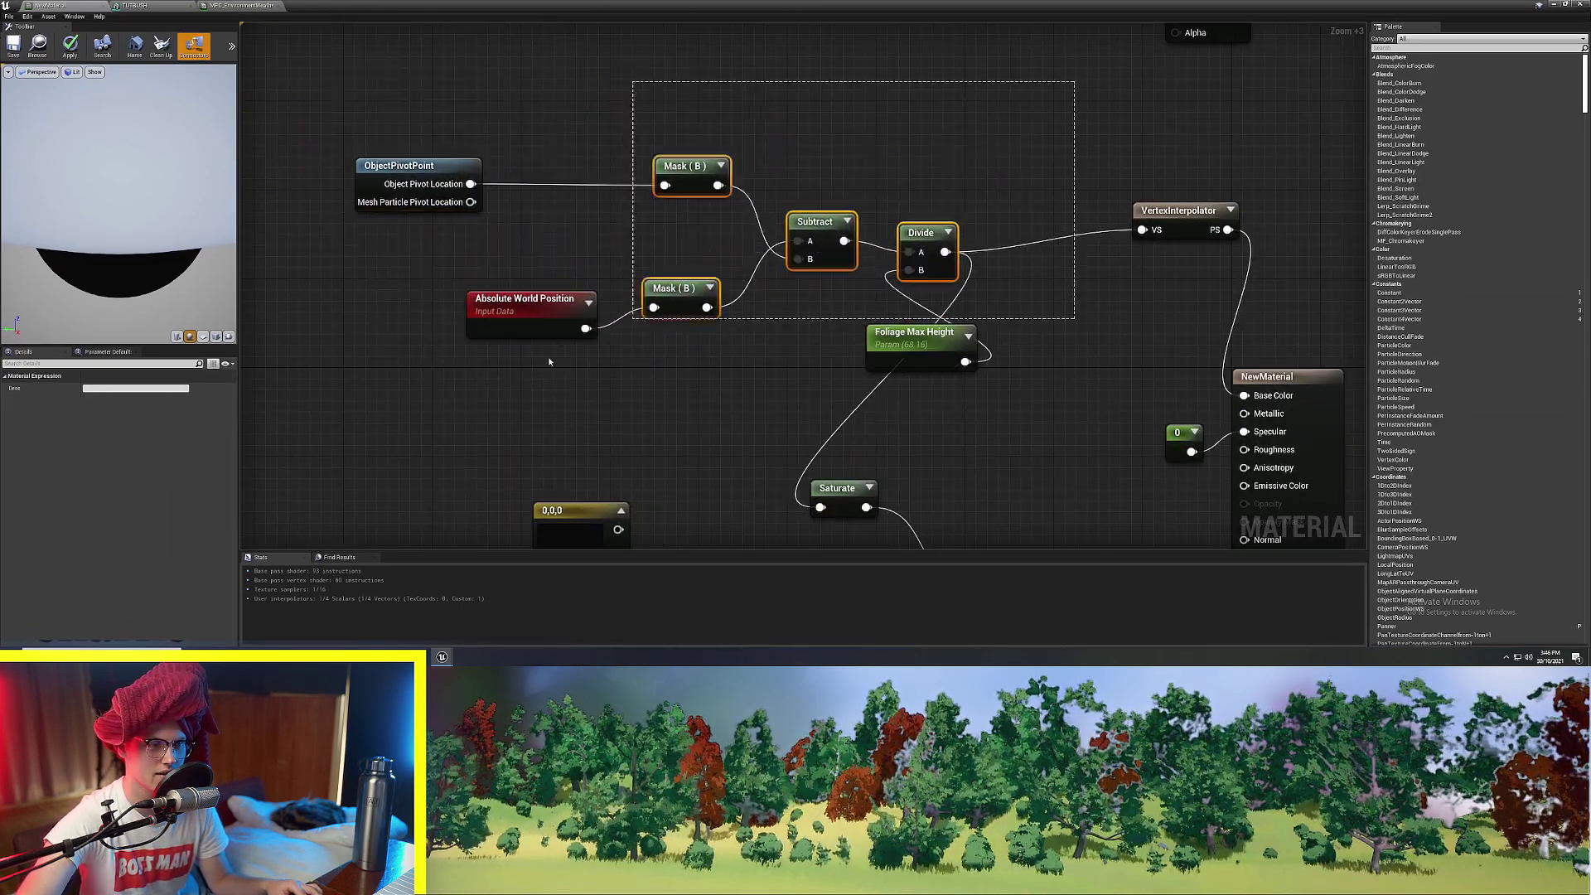
{"action": "right_click_drag", "start_coordinate": [807, 394], "coordinate": [838, 398]}
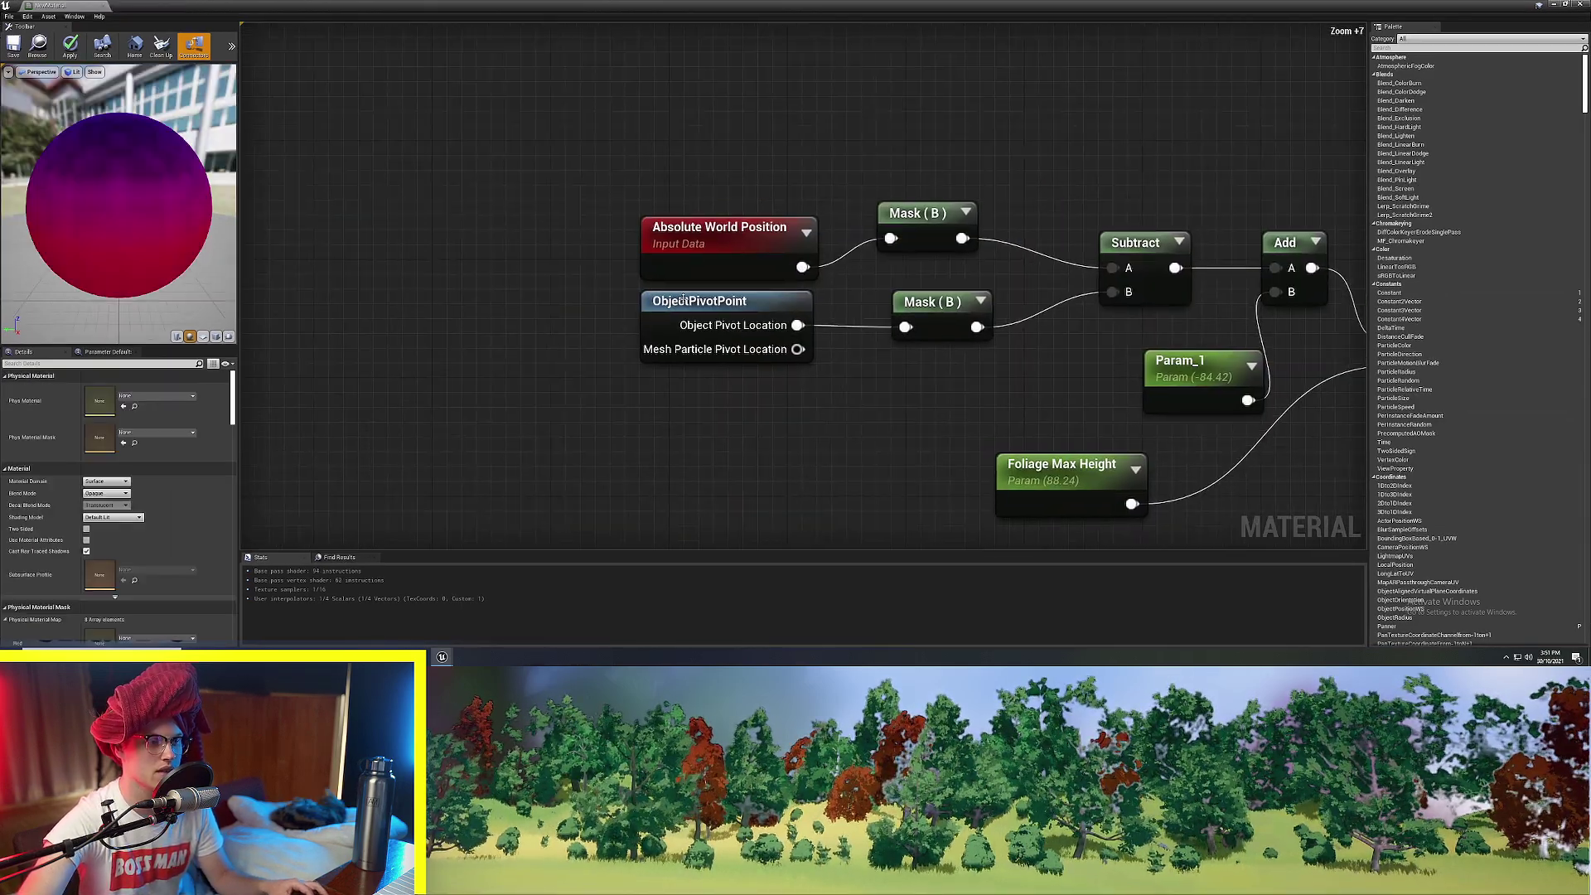
Move the ObjectPivotPoint node further below Absolute World Position.
{"action": "left_click", "coordinate": [718, 327]}
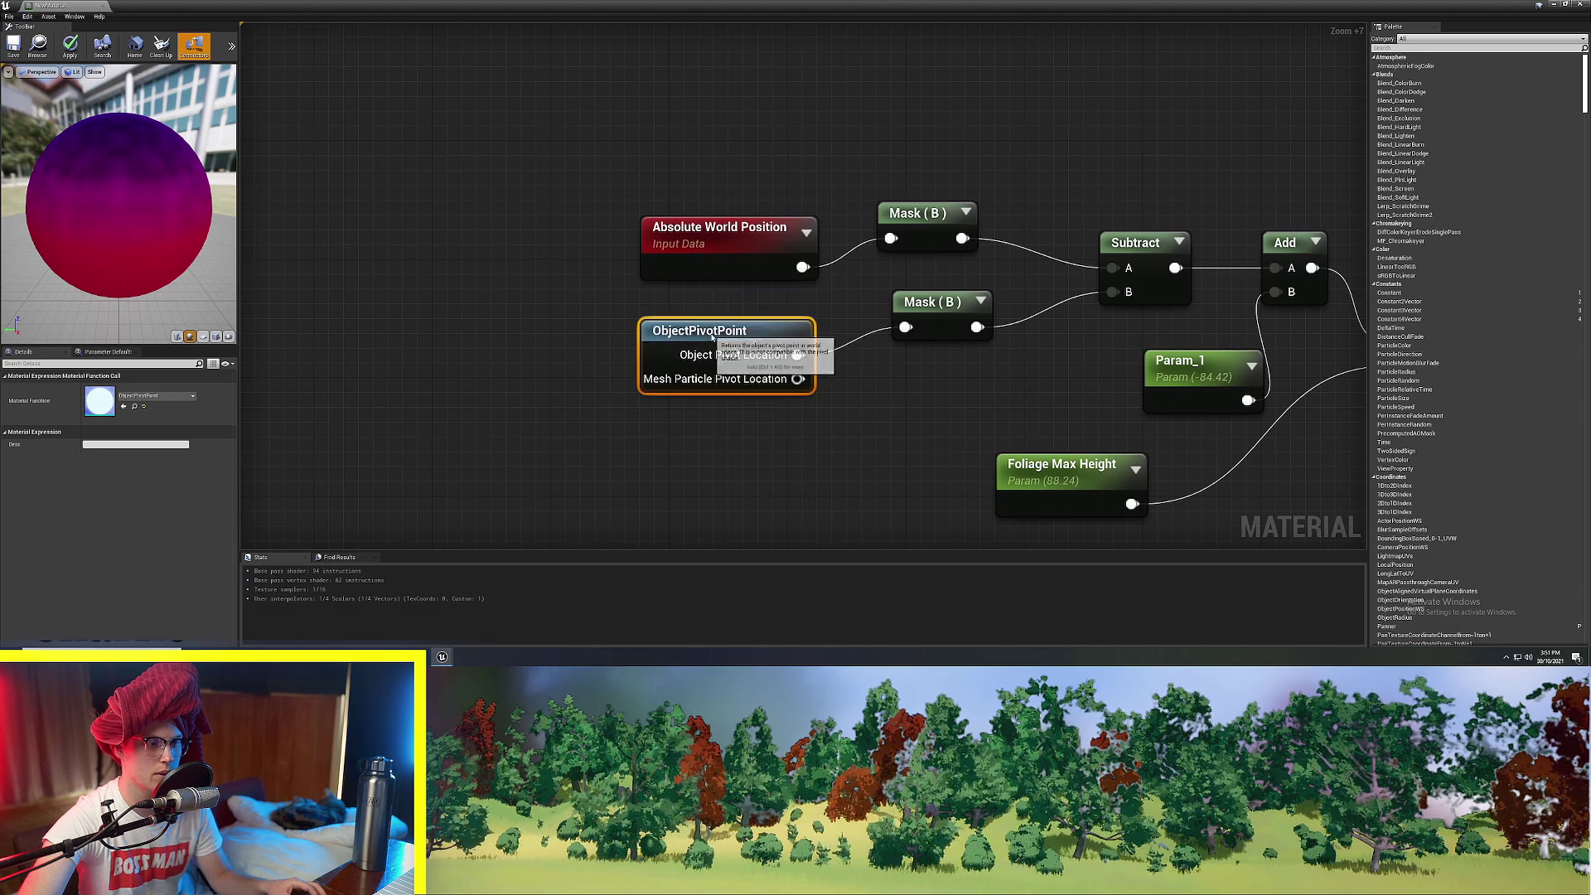
{"action": "right_click_drag", "start_coordinate": [719, 330], "coordinate": [720, 281]}
{"action": "left_click_drag", "start_coordinate": [721, 257], "coordinate": [679, 300]}
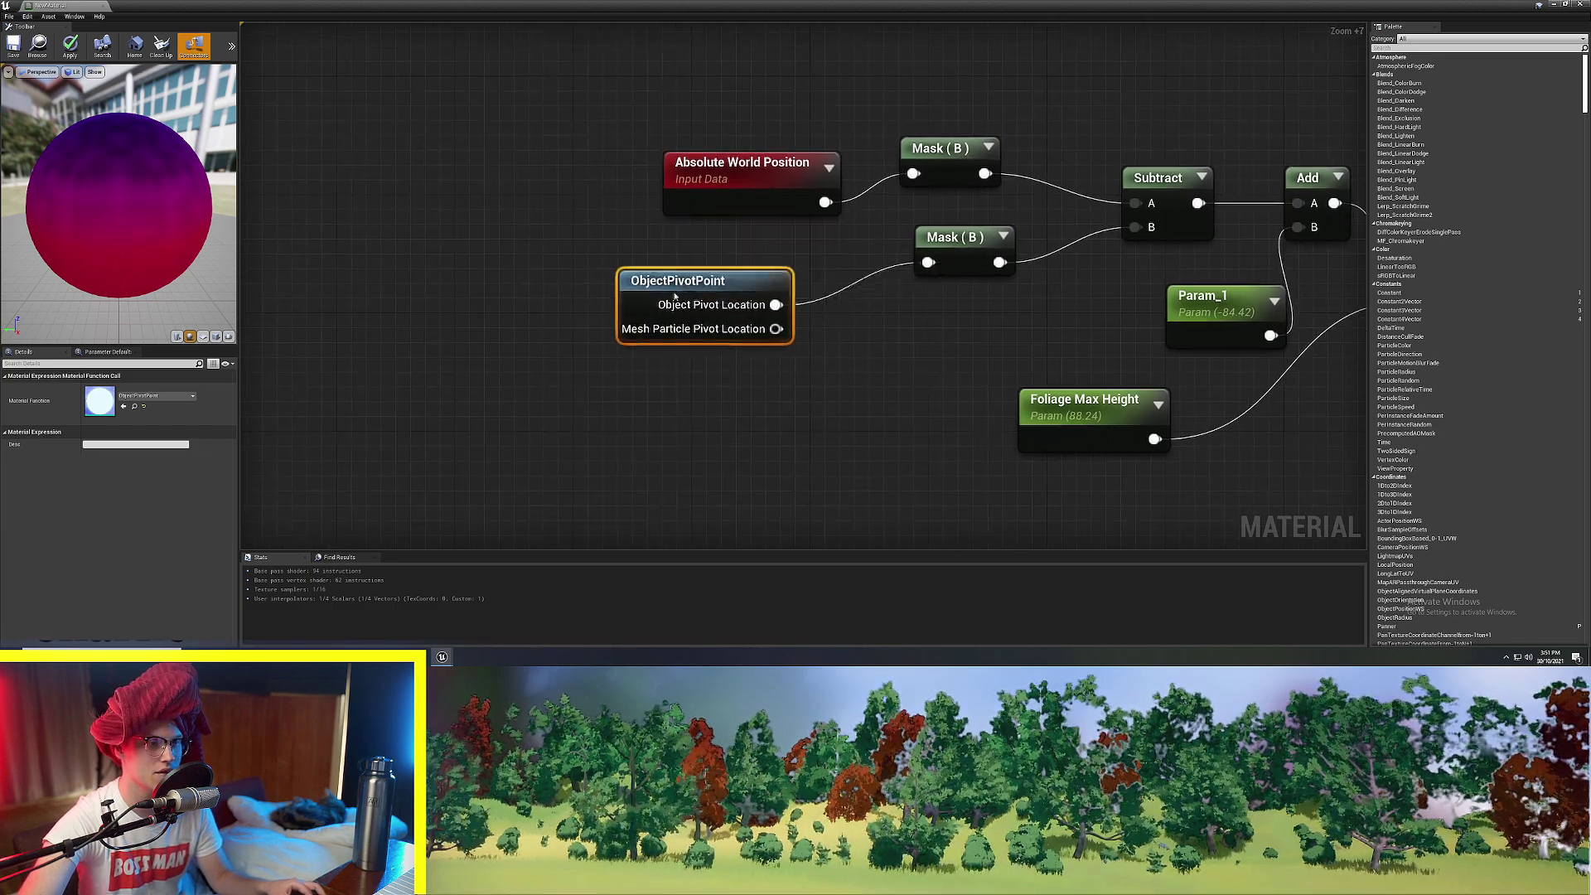
Examine the node chain from the height gradient to the RotateAboutAxis branch and NewMaterial's inputs.
{"action": "right_click_drag", "start_coordinate": [1076, 351], "coordinate": [739, 270]}
{"action": "right_click_drag", "start_coordinate": [1143, 414], "coordinate": [342, 85]}
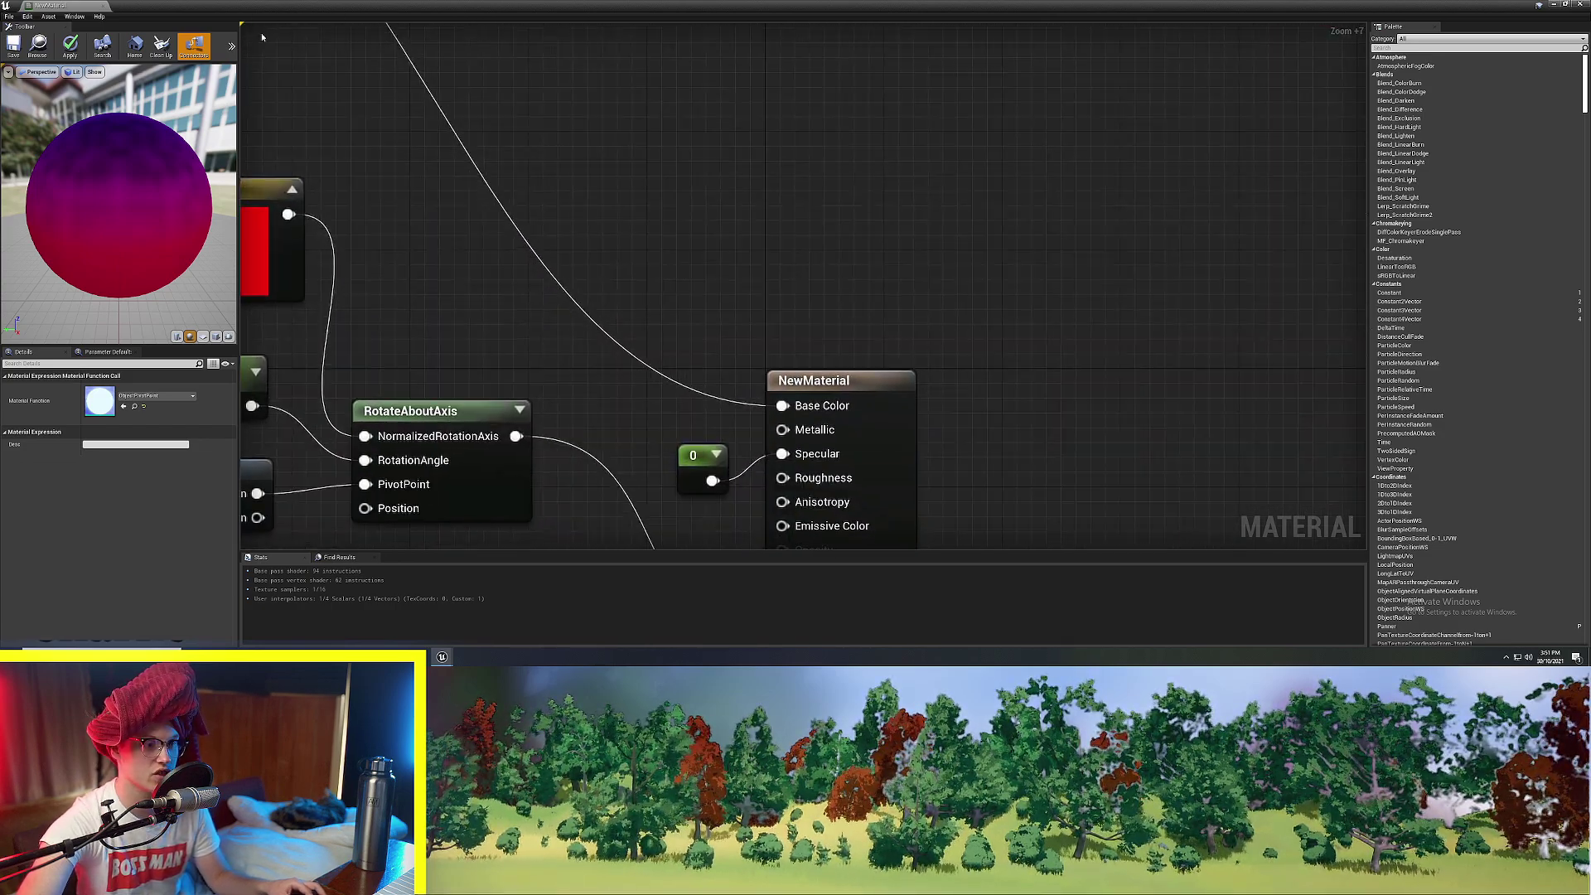
{"action": "right_click_drag", "start_coordinate": [836, 310], "coordinate": [804, 25]}
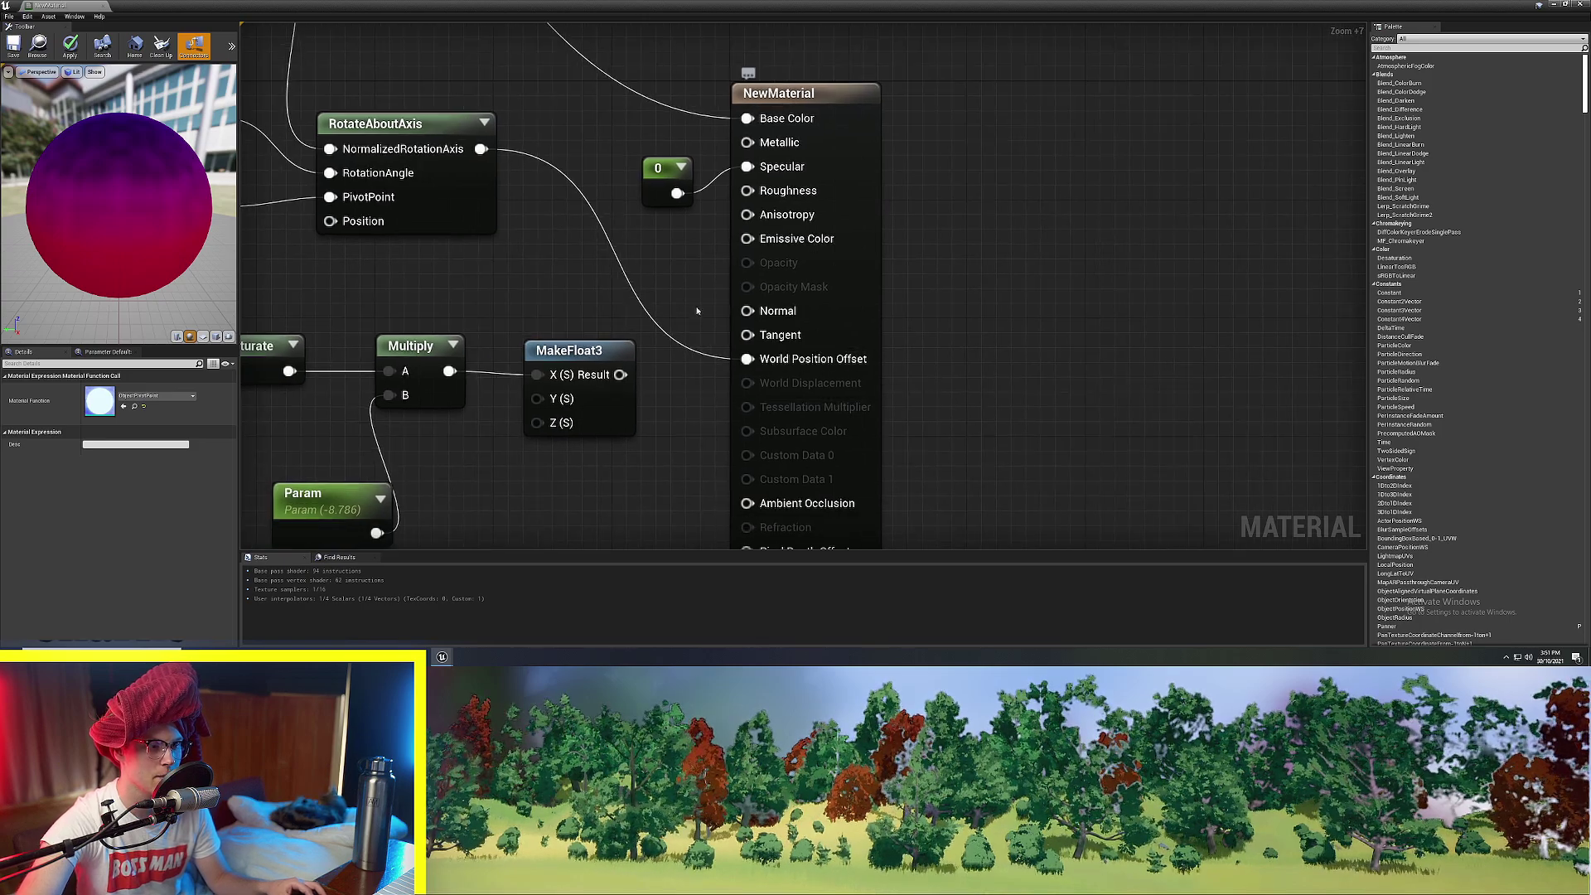
{"action": "right_click_drag", "start_coordinate": [696, 309], "coordinate": [1359, 543]}
{"action": "right_click_drag", "start_coordinate": [753, 176], "coordinate": [770, 543]}
{"action": "right_click_drag", "start_coordinate": [803, 366], "coordinate": [931, 444]}
{"action": "scroll", "coordinate": [1226, 116], "scroll_direction": "down", "scroll_amount": 5}
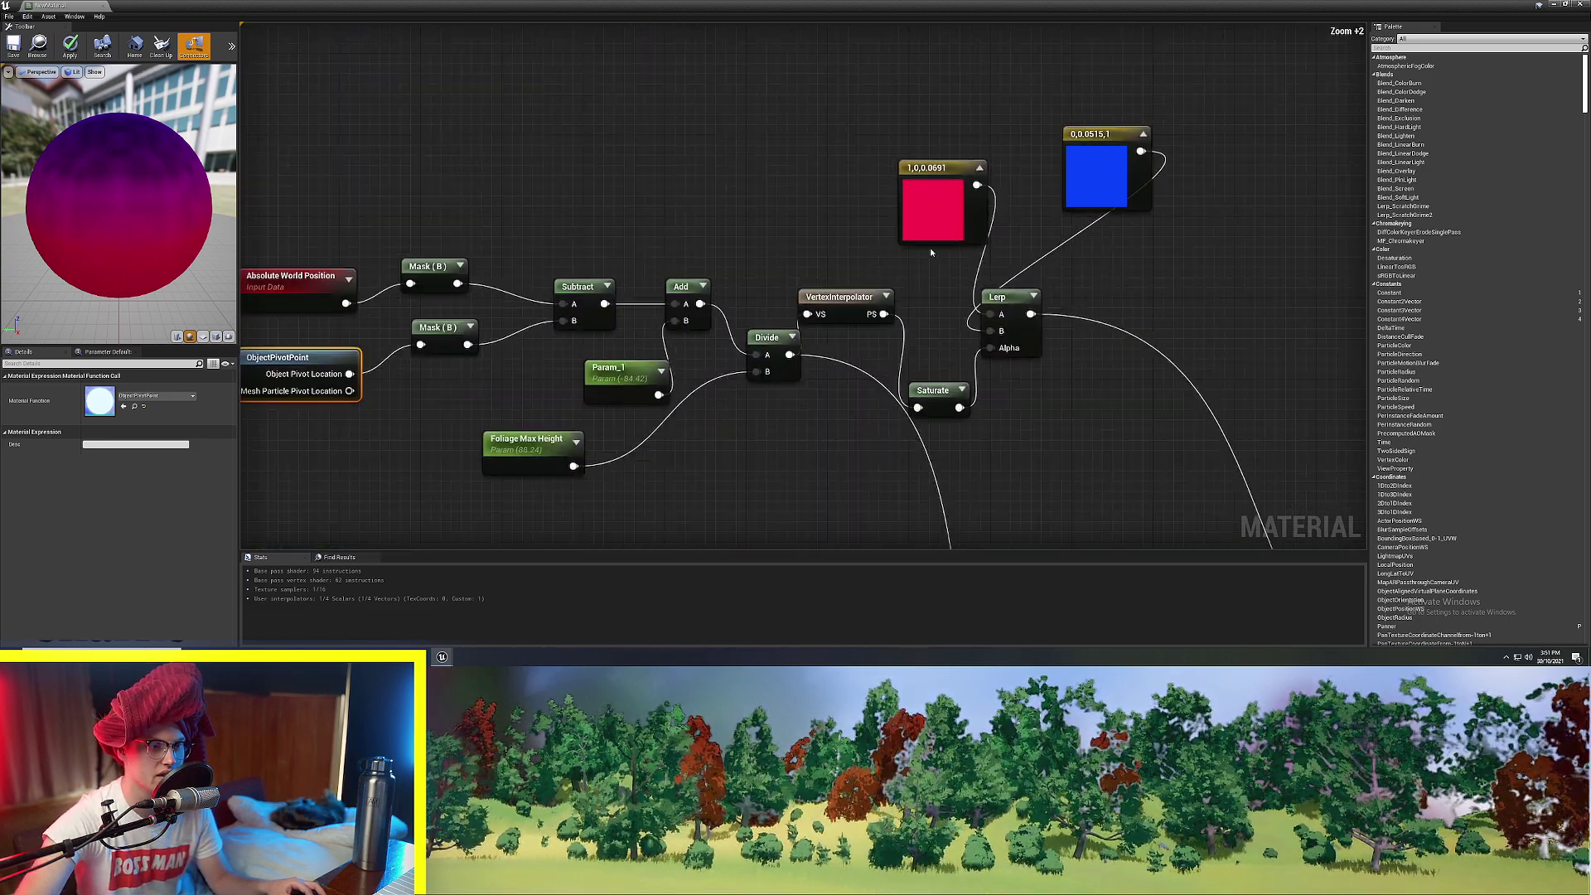
{"action": "right_click_drag", "start_coordinate": [862, 334], "coordinate": [1102, 281]}
Nudge the ObjectPivotPoint and Absolute World Position nodes within the graph.
{"action": "left_click_drag", "start_coordinate": [543, 309], "coordinate": [518, 297]}
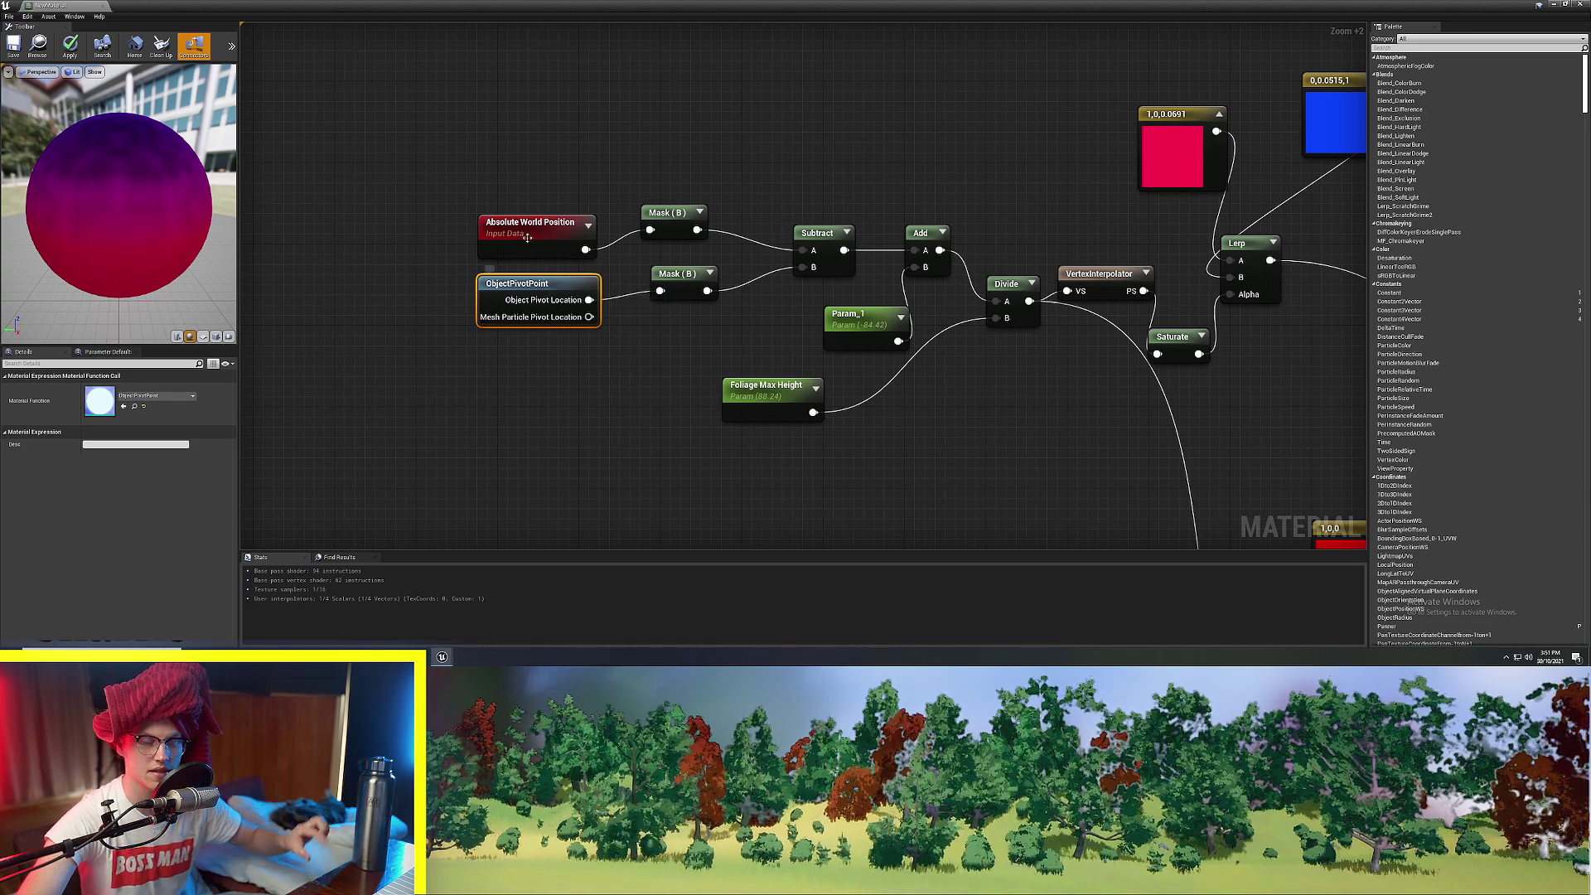
{"action": "right_click_drag", "start_coordinate": [559, 212], "coordinate": [495, 252]}
{"action": "left_click_drag", "start_coordinate": [482, 273], "coordinate": [480, 262]}
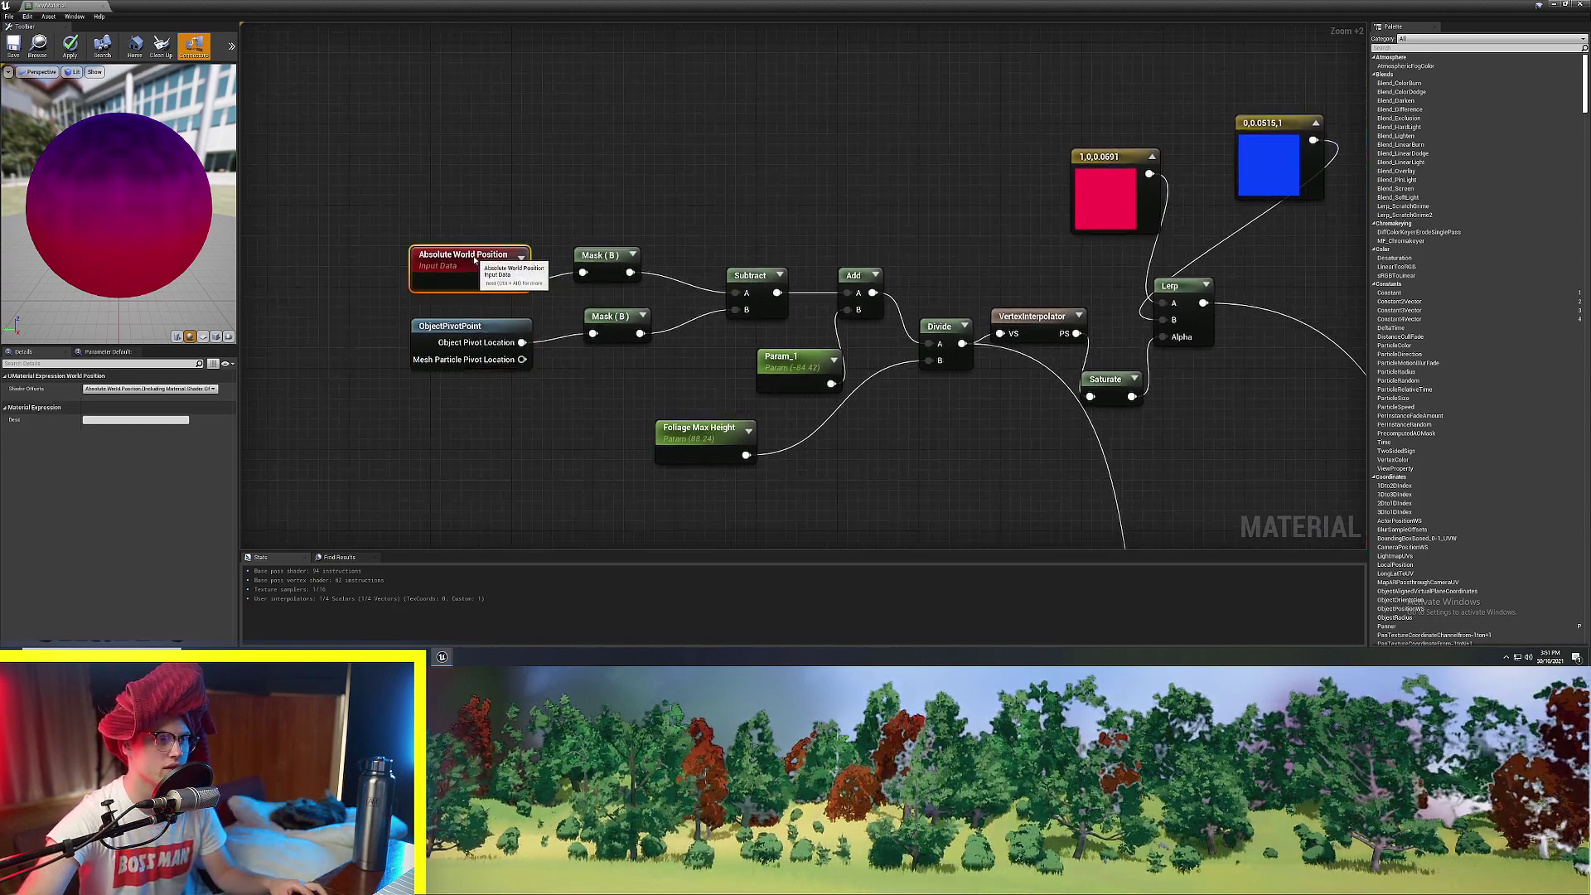
{"action": "right_click_drag", "start_coordinate": [808, 195], "coordinate": [643, 181]}
{"action": "left_click", "coordinate": [646, 183]}
Examine which NewMaterial inputs are connected, especially RotateAboutAxis feeding World Position Offset.
{"action": "right_click_drag", "start_coordinate": [910, 302], "coordinate": [475, 38]}
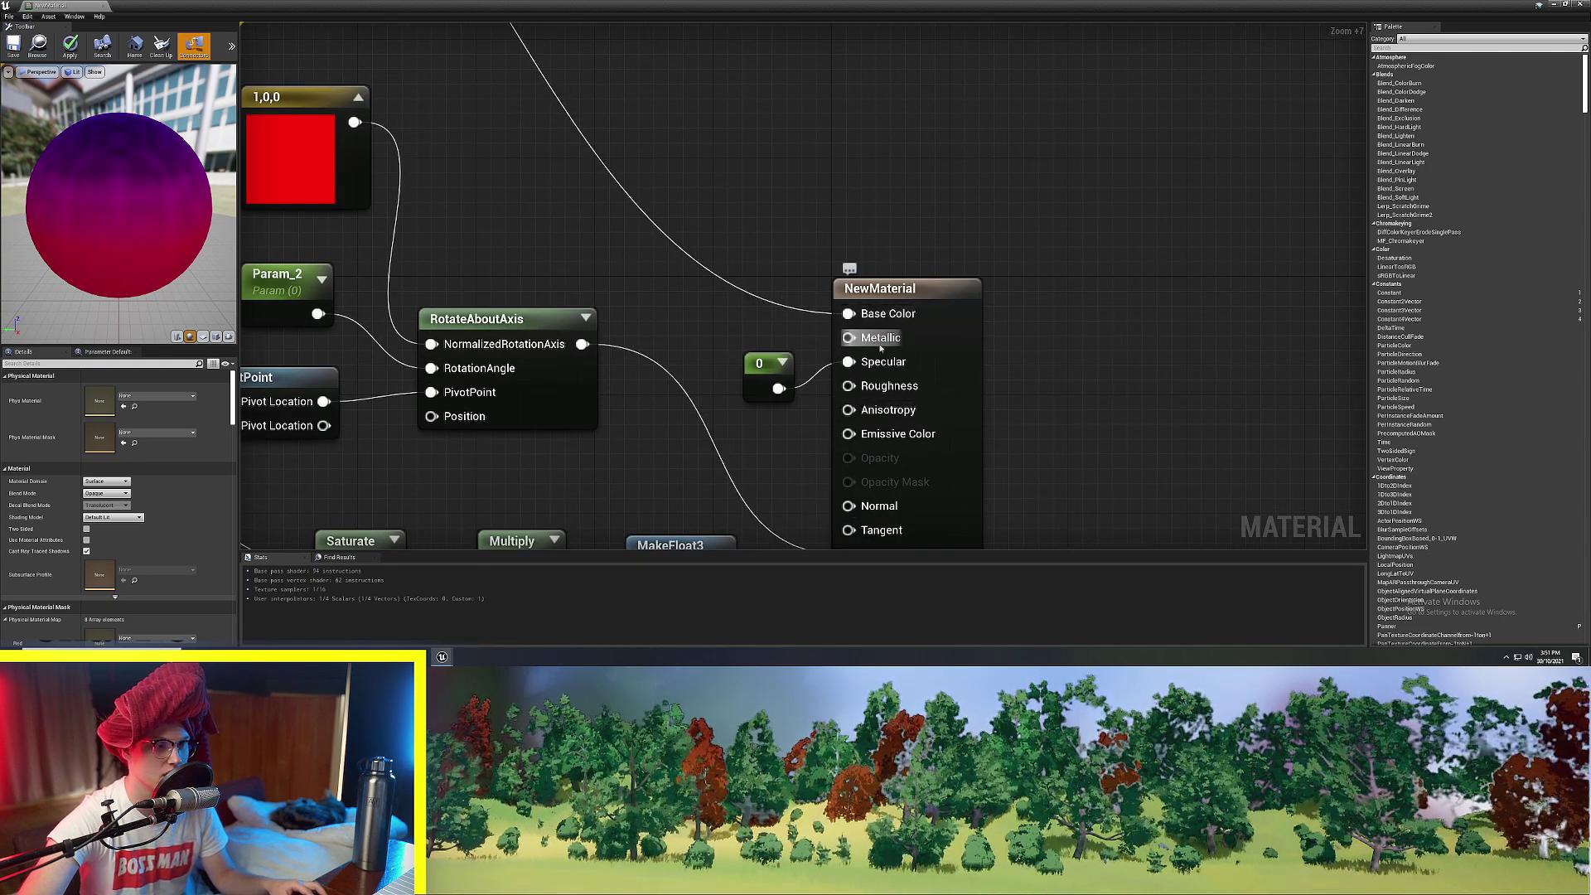
{"action": "right_click_drag", "start_coordinate": [1052, 404], "coordinate": [985, 335]}
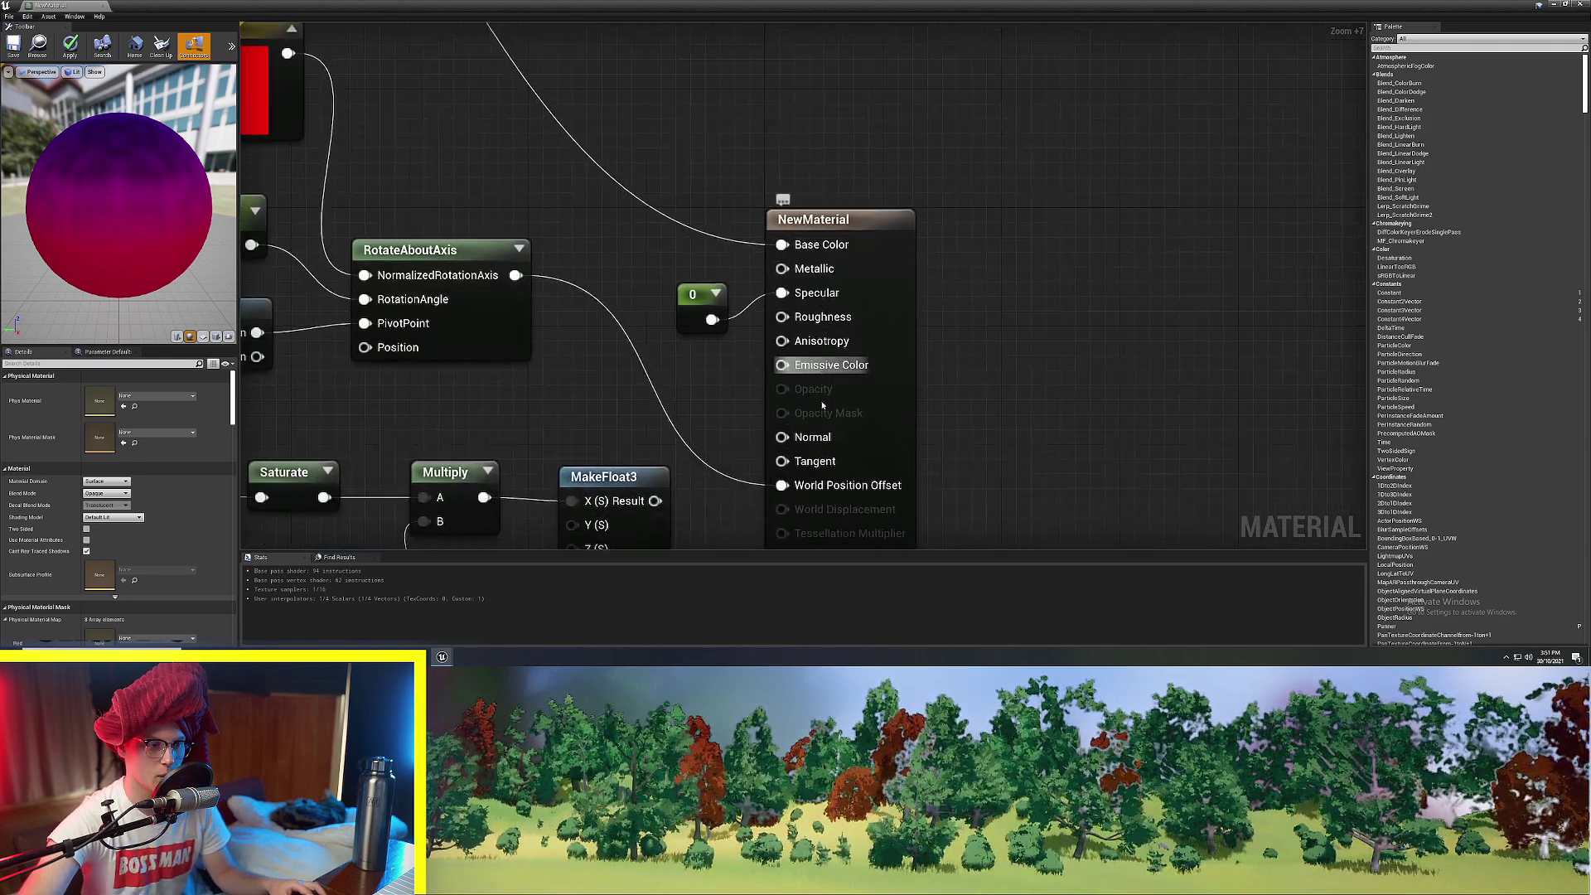
{"action": "right_click_drag", "start_coordinate": [834, 422], "coordinate": [790, 279]}
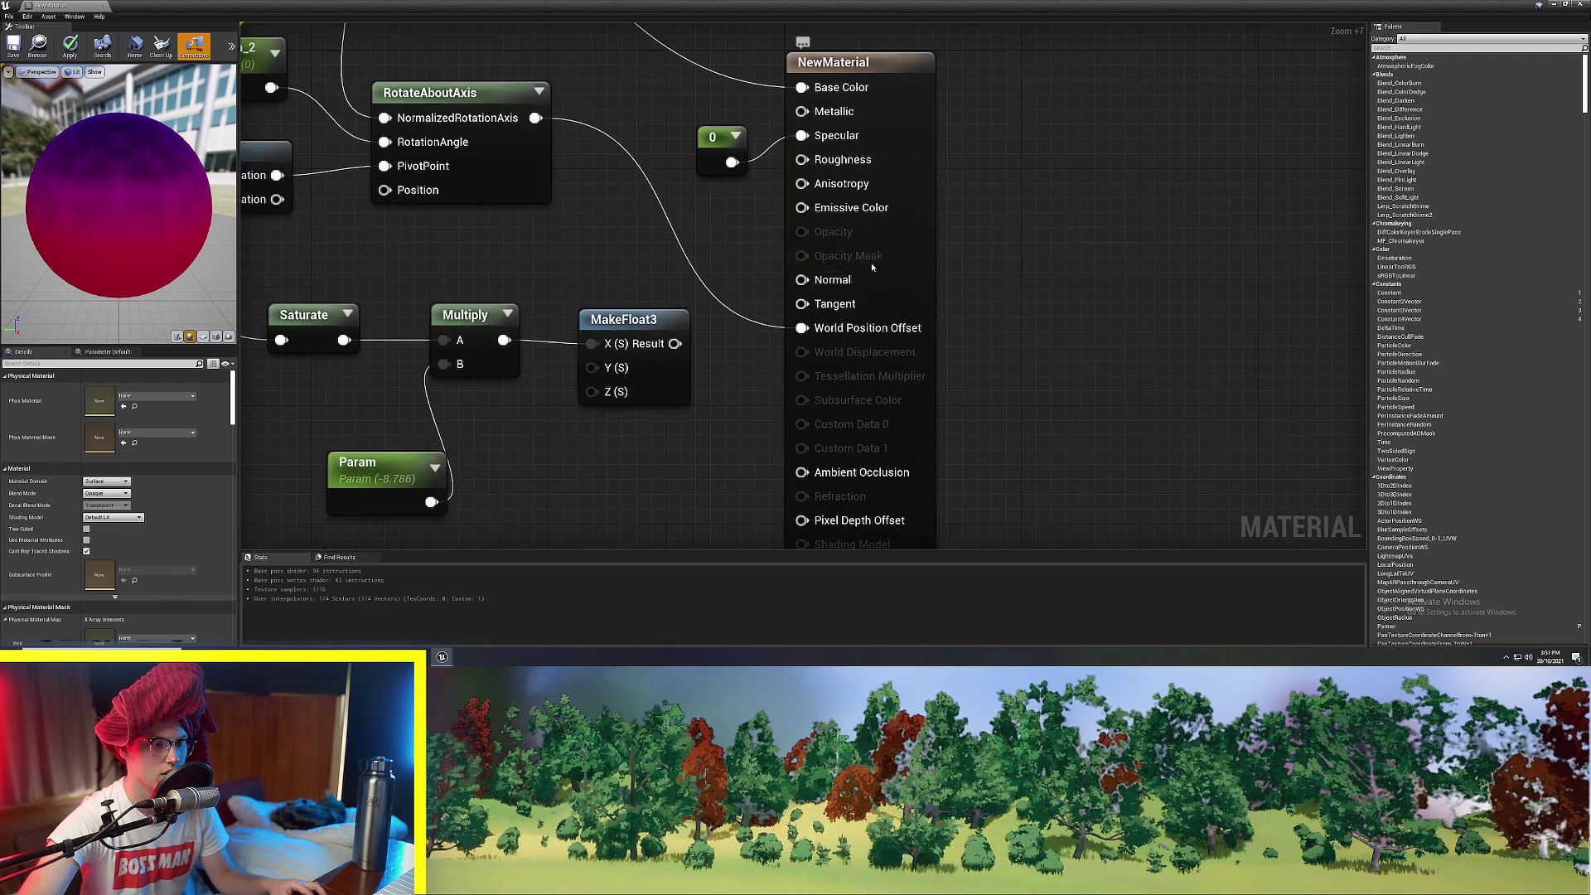
{"action": "scroll", "coordinate": [863, 266], "scroll_direction": "down", "scroll_amount": 3}
{"action": "right_click_drag", "start_coordinate": [464, 94], "coordinate": [703, 476]}
{"action": "scroll", "coordinate": [785, 348], "scroll_direction": "down", "scroll_amount": 3}
{"action": "right_click_drag", "start_coordinate": [687, 294], "coordinate": [766, 247]}
{"action": "scroll", "coordinate": [766, 247], "scroll_direction": "up", "scroll_amount": 6}
Reposition the ObjectPivotPoint node beneath Absolute World Position, away from its Mask (B) node.
{"action": "left_click_drag", "start_coordinate": [762, 282], "coordinate": [705, 191]}
{"action": "right_click_drag", "start_coordinate": [580, 207], "coordinate": [1323, 241]}
{"action": "left_click_drag", "start_coordinate": [710, 319], "coordinate": [577, 408]}
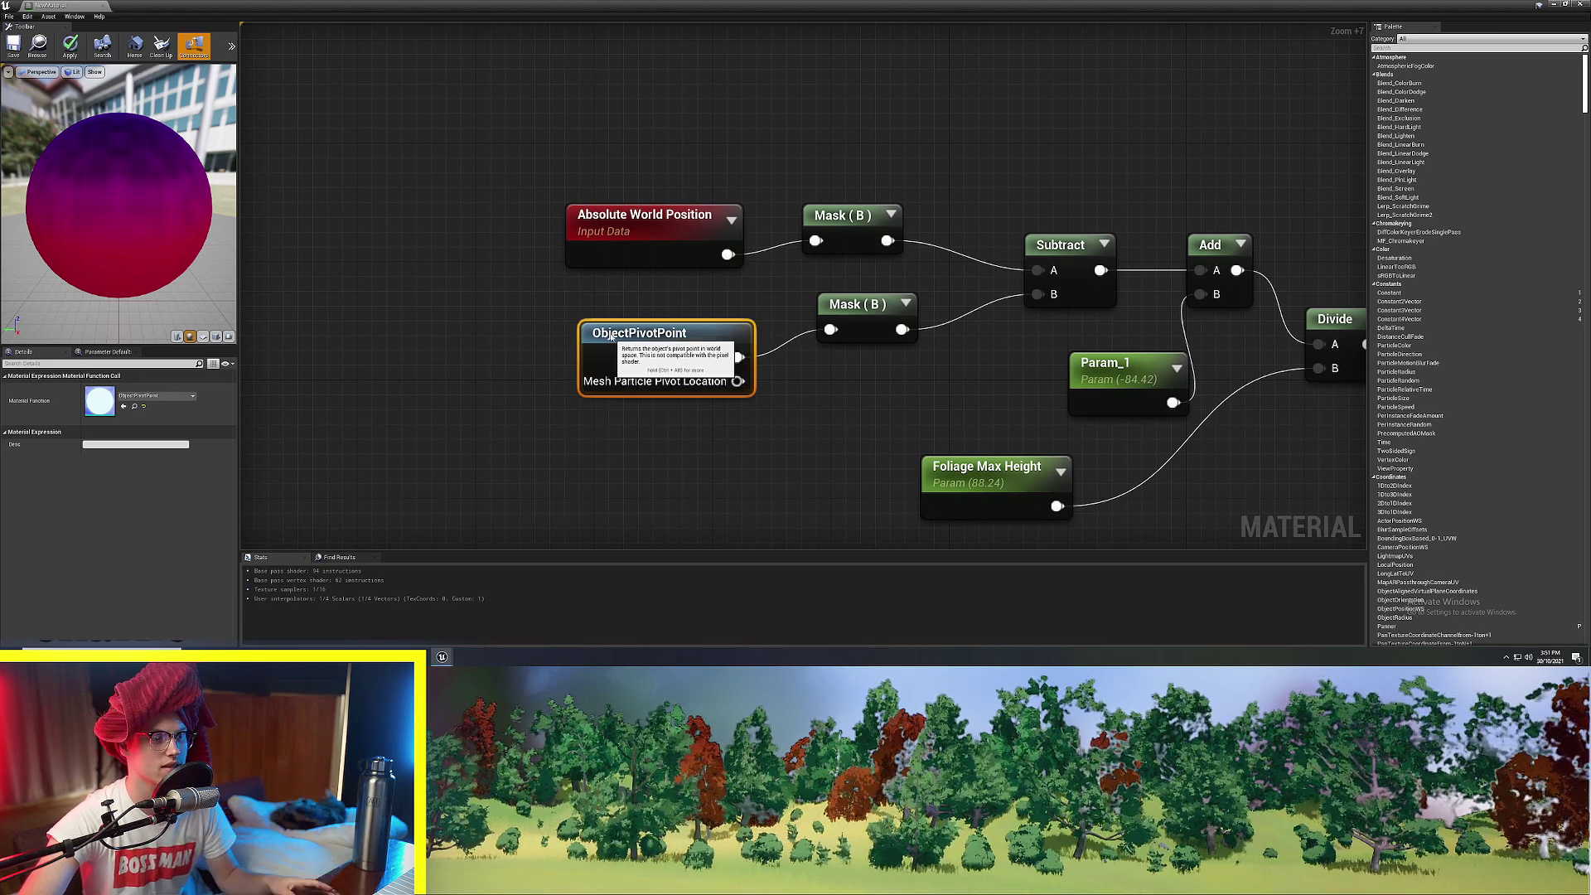
{"action": "scroll", "coordinate": [610, 336], "scroll_direction": "down", "scroll_amount": 3}
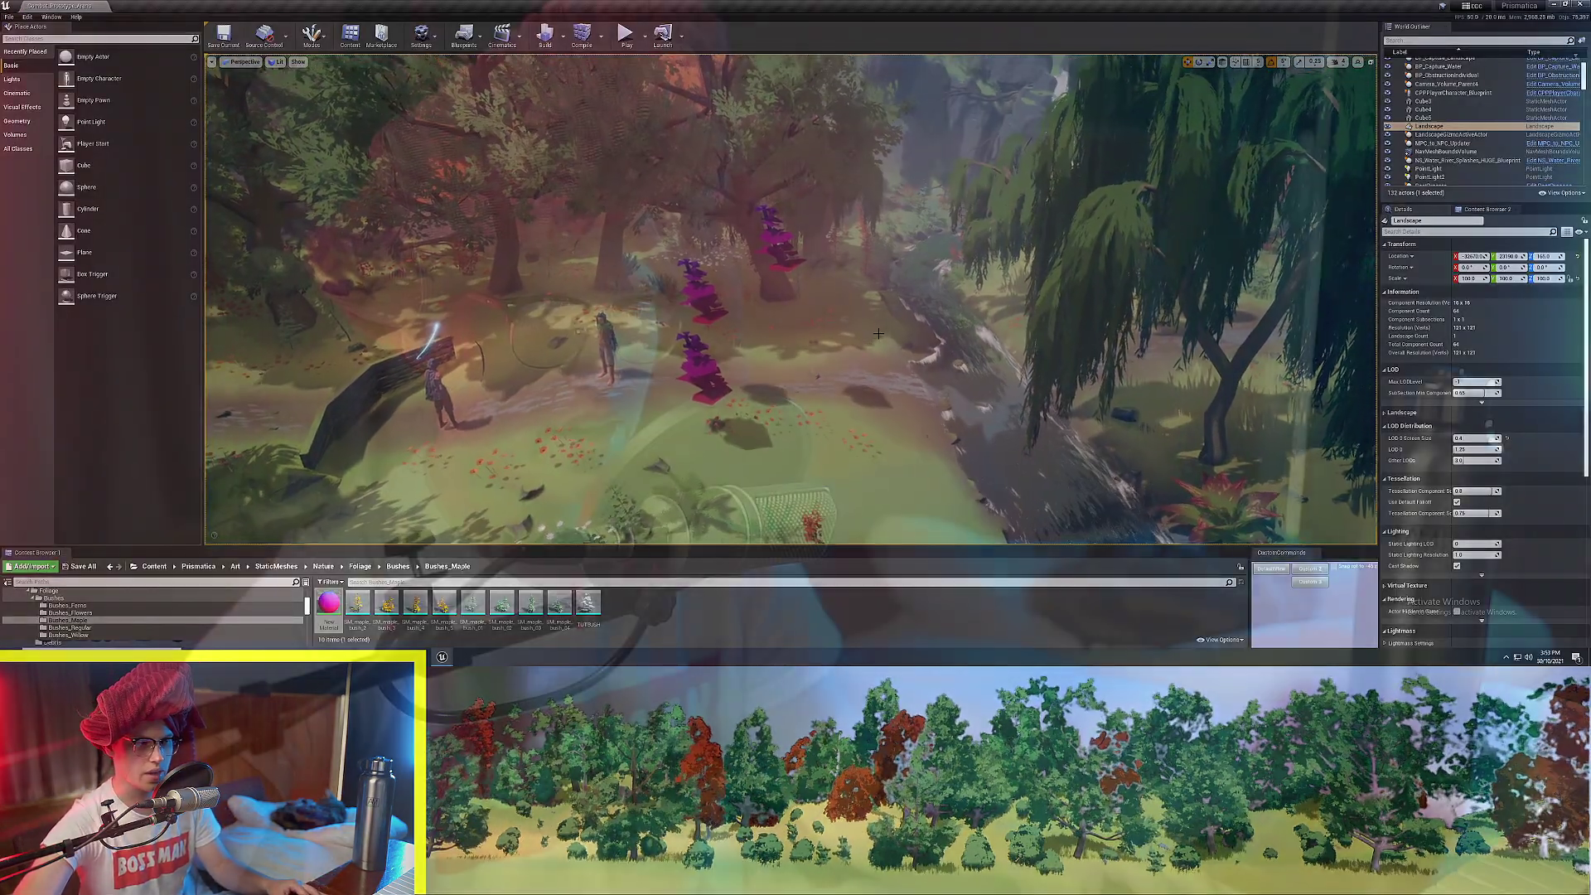